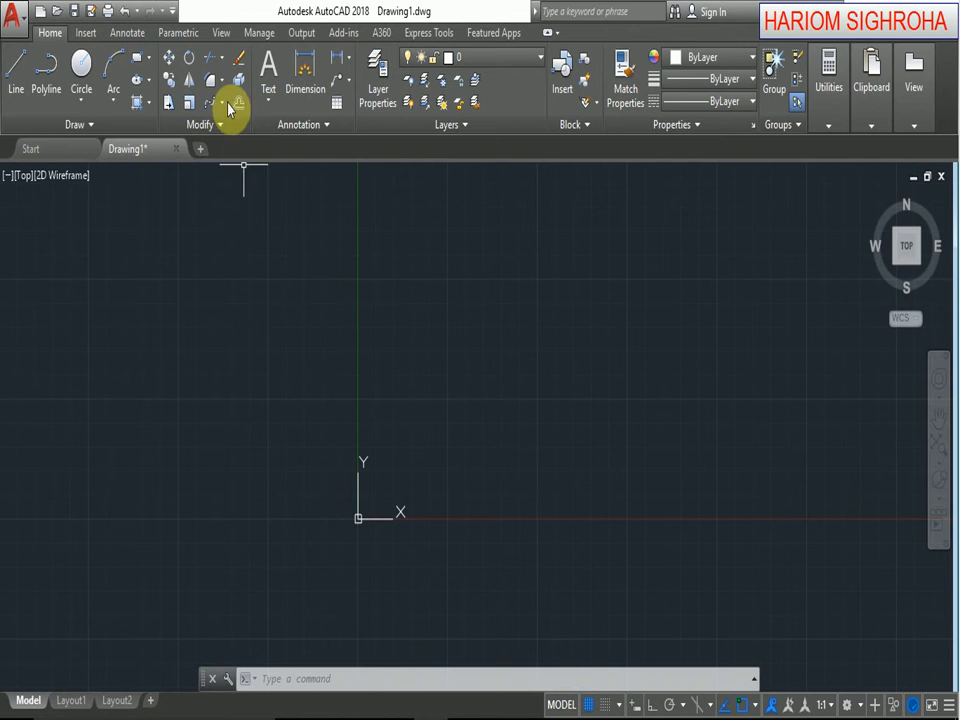
Draw a square with corners at 0,0 and 100,100.
left_click(221, 103)
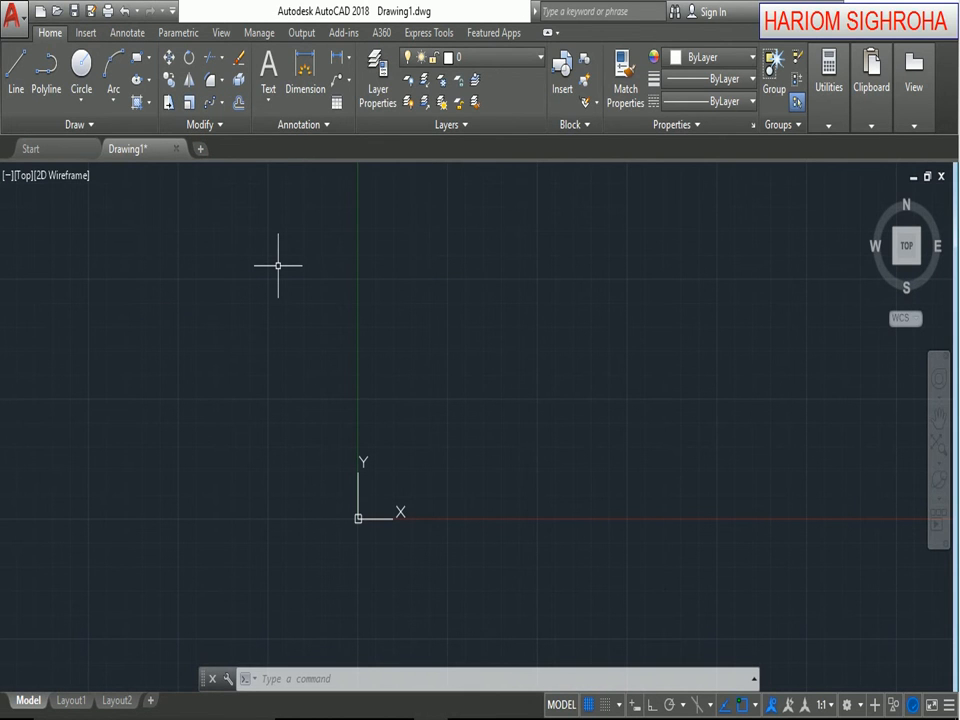
type("r")
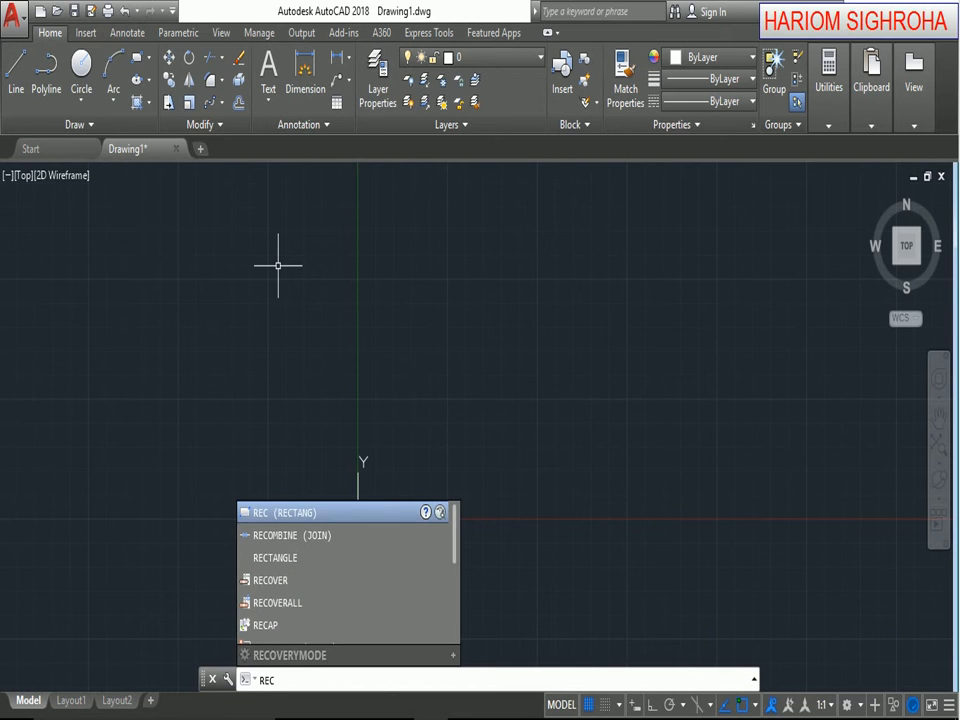
key("Return")
type("0,")
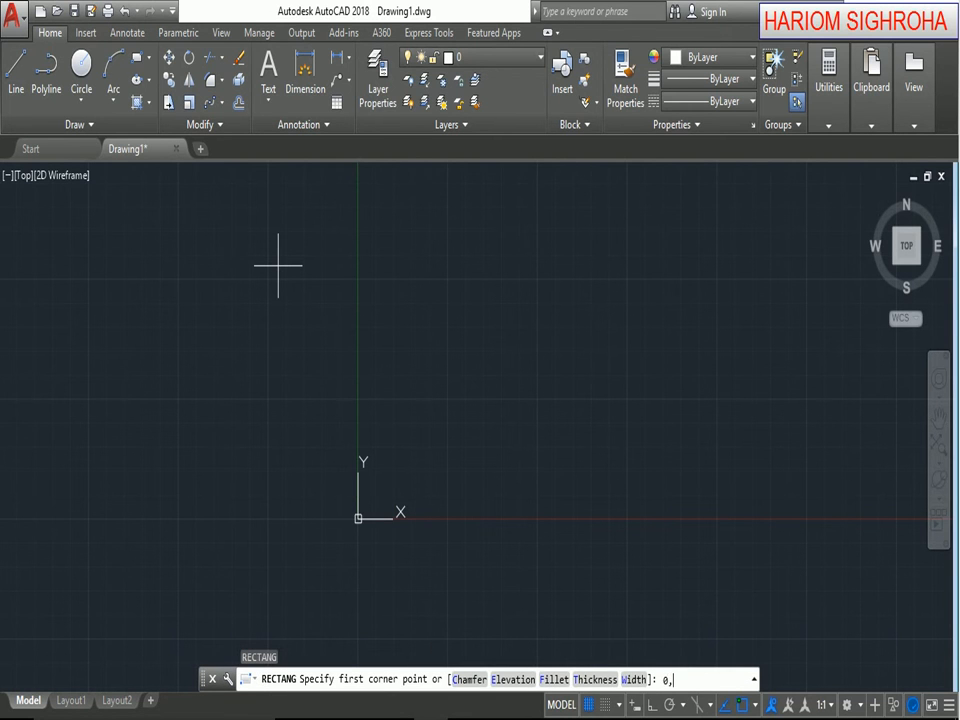
type("0")
key("Return")
type("100,")
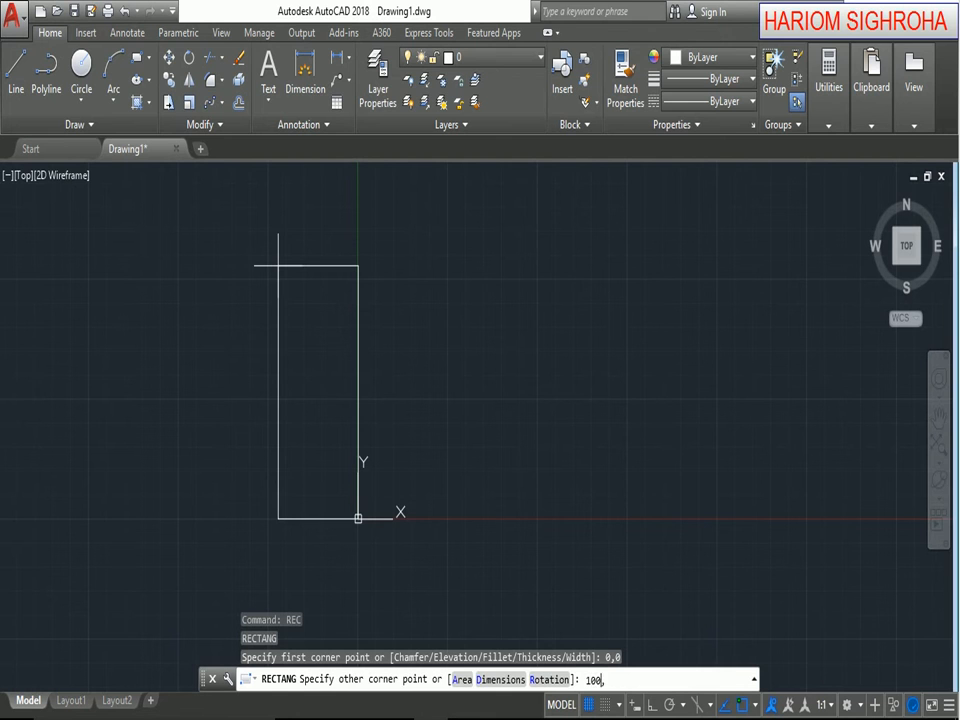
type("100")
key("Return")
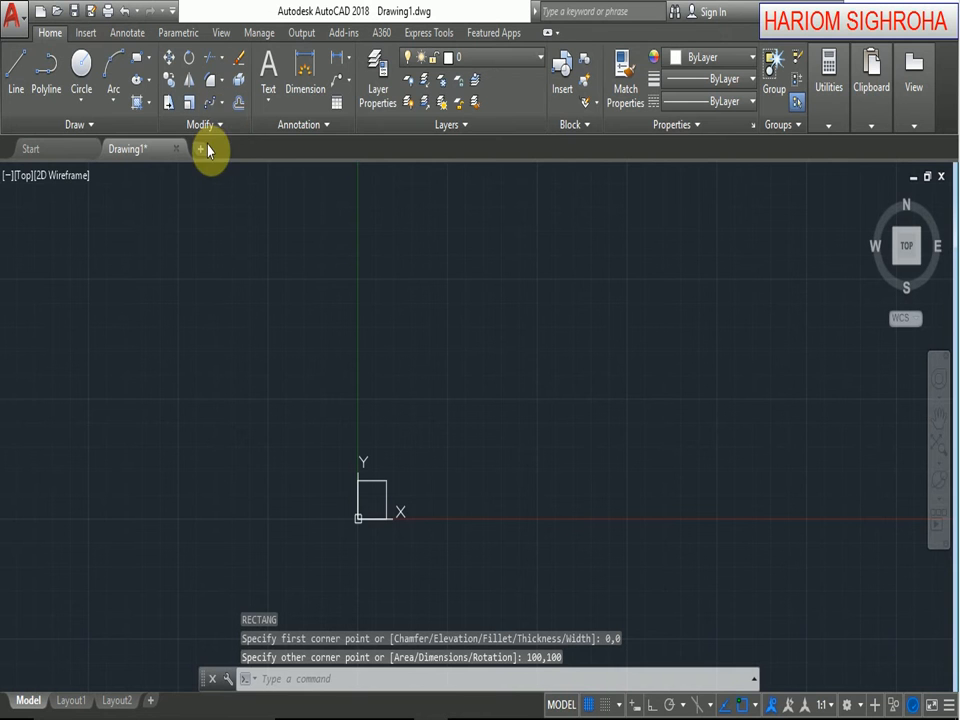
Create a rectangular array of the square with 6 columns and 4 rows.
left_click(219, 106)
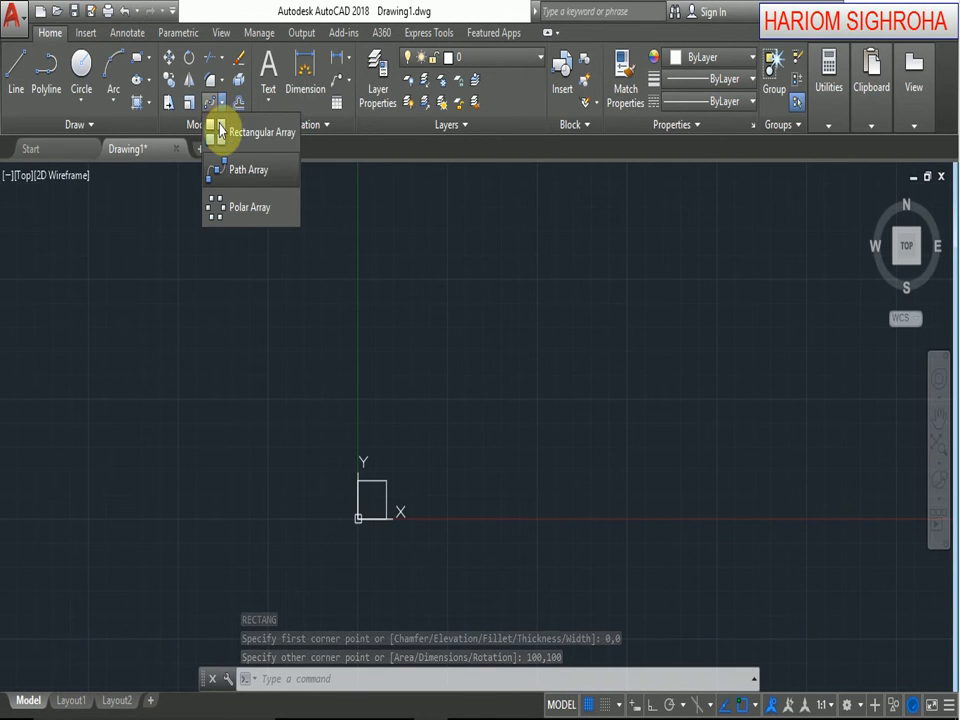
left_click(216, 131)
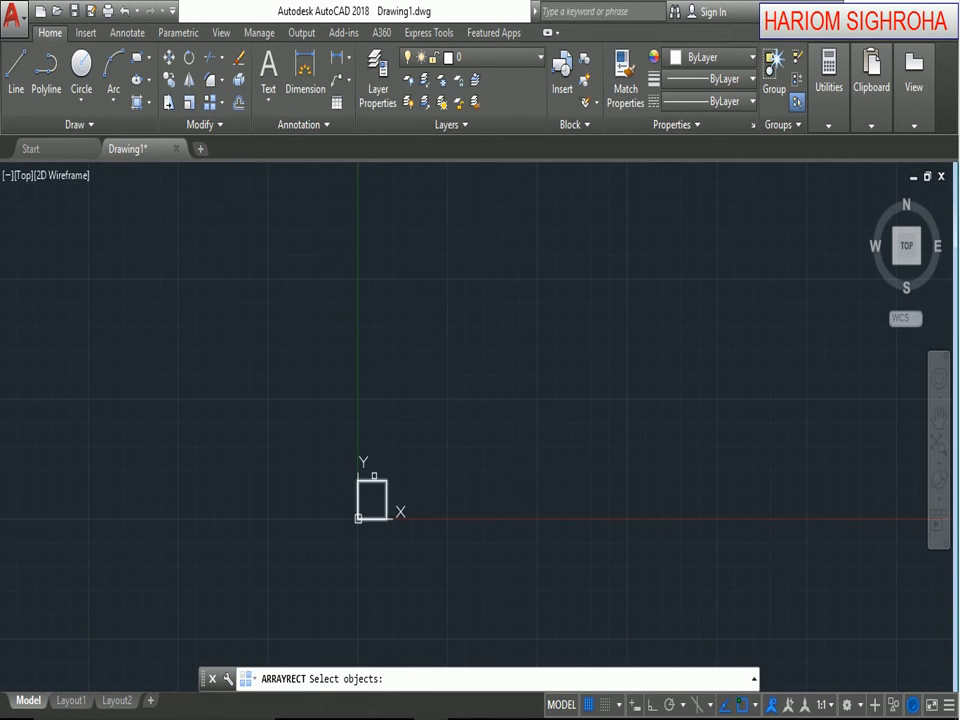
left_click(376, 480)
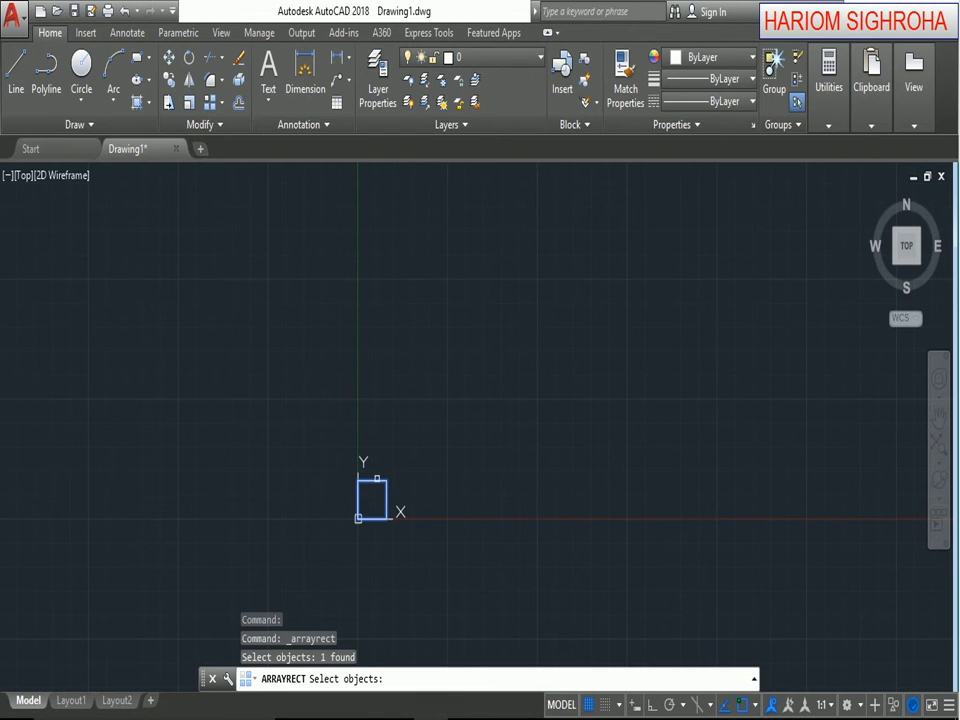
key("Return")
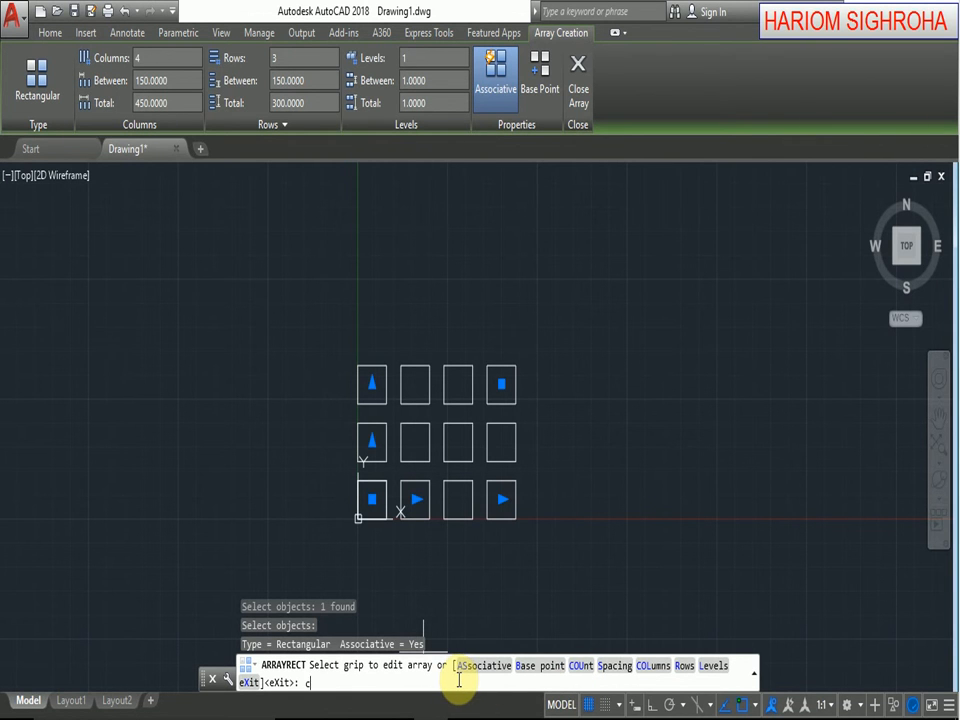
key("Return")
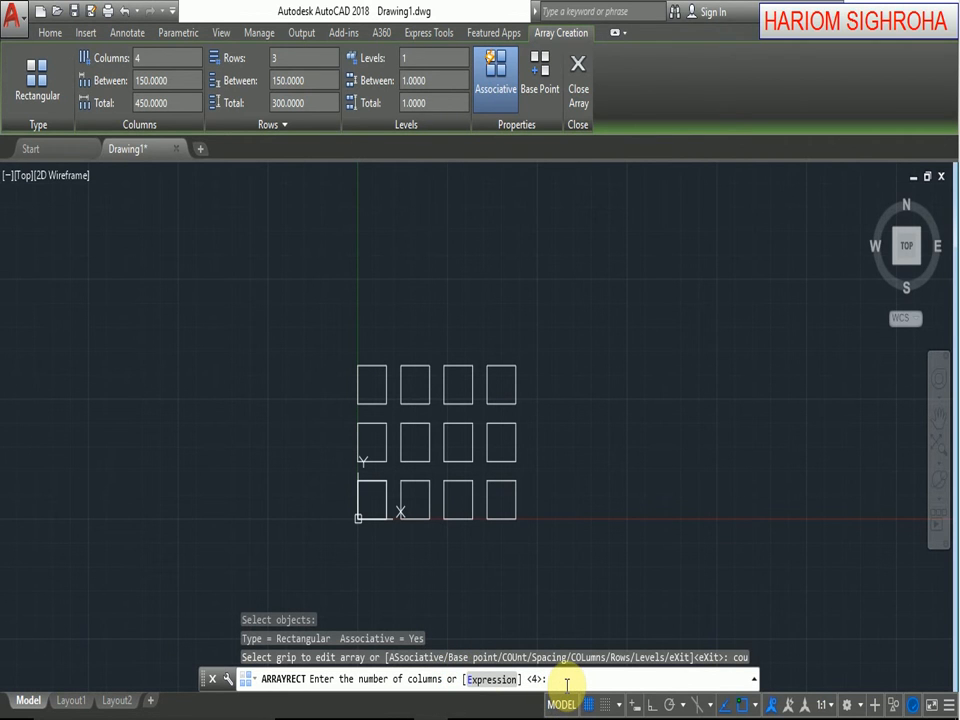
key("Return")
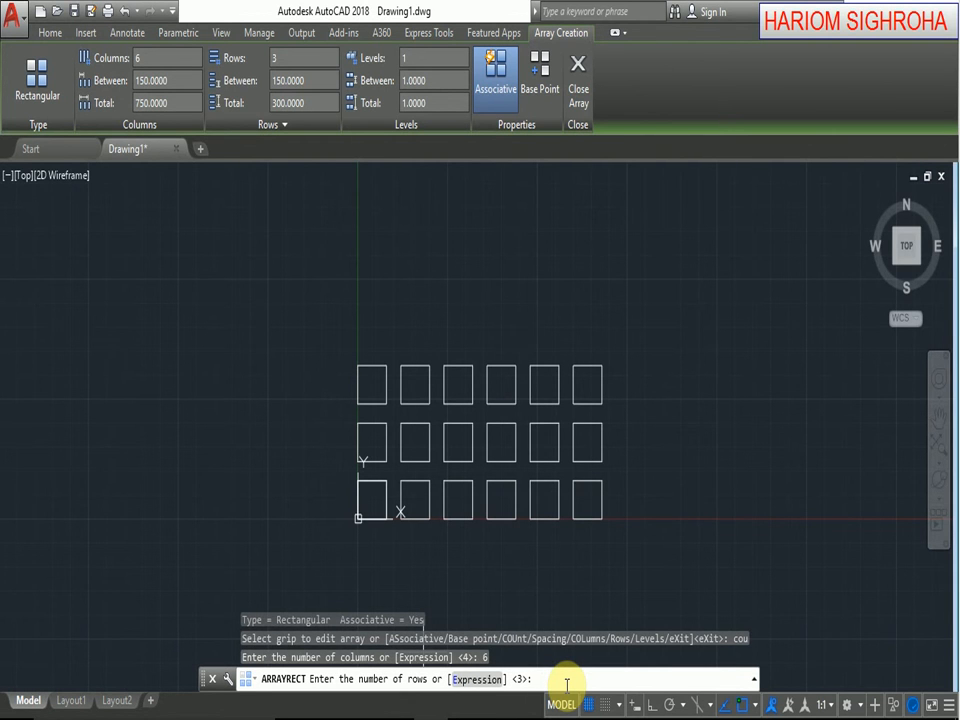
key("Return")
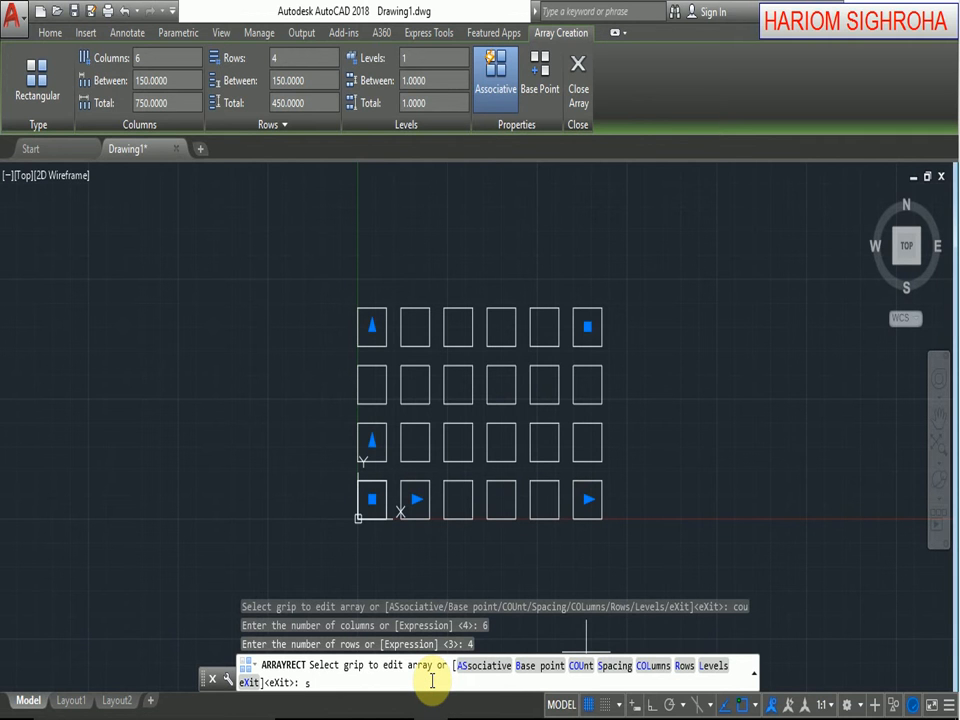
Set the array spacing to 120 between columns and 110 between rows, and finish the array.
key("Return")
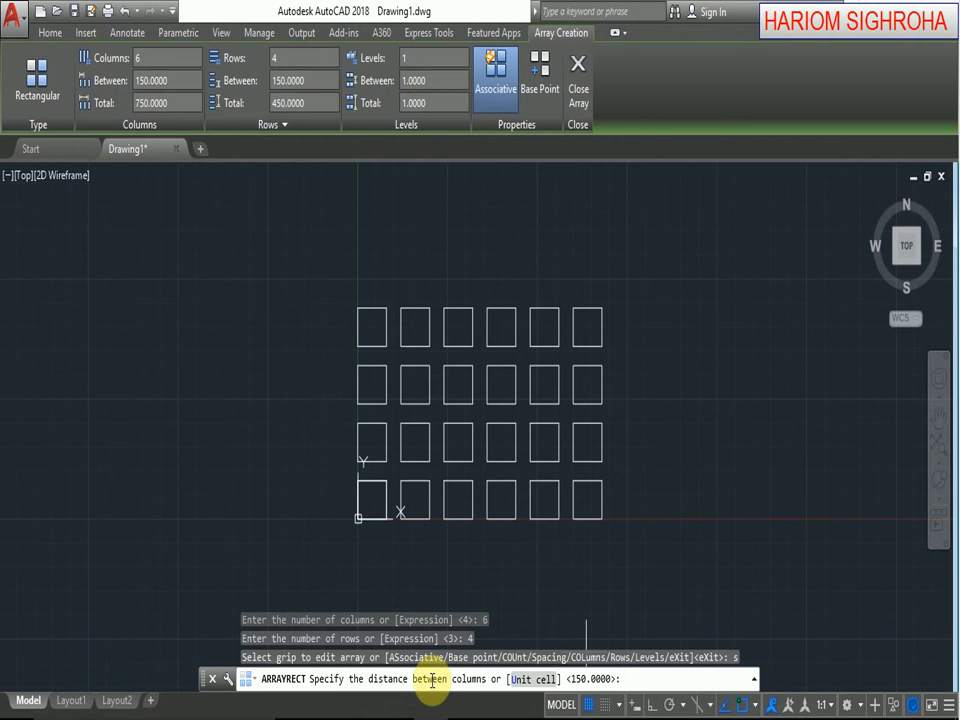
type("120")
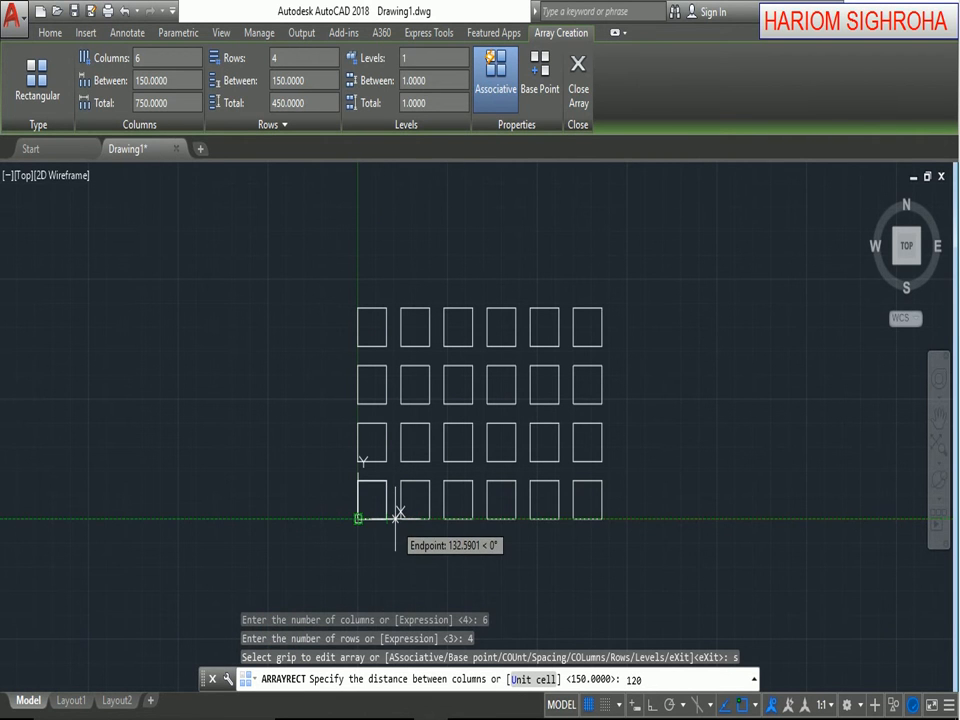
key("Return")
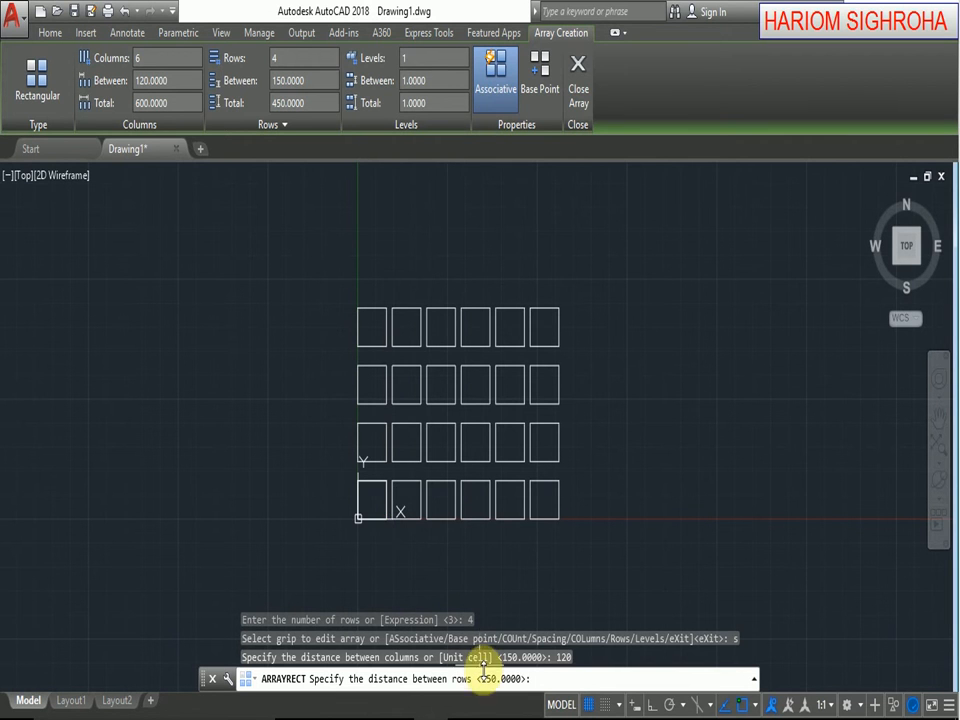
left_click(358, 518)
type("110")
key("Return")
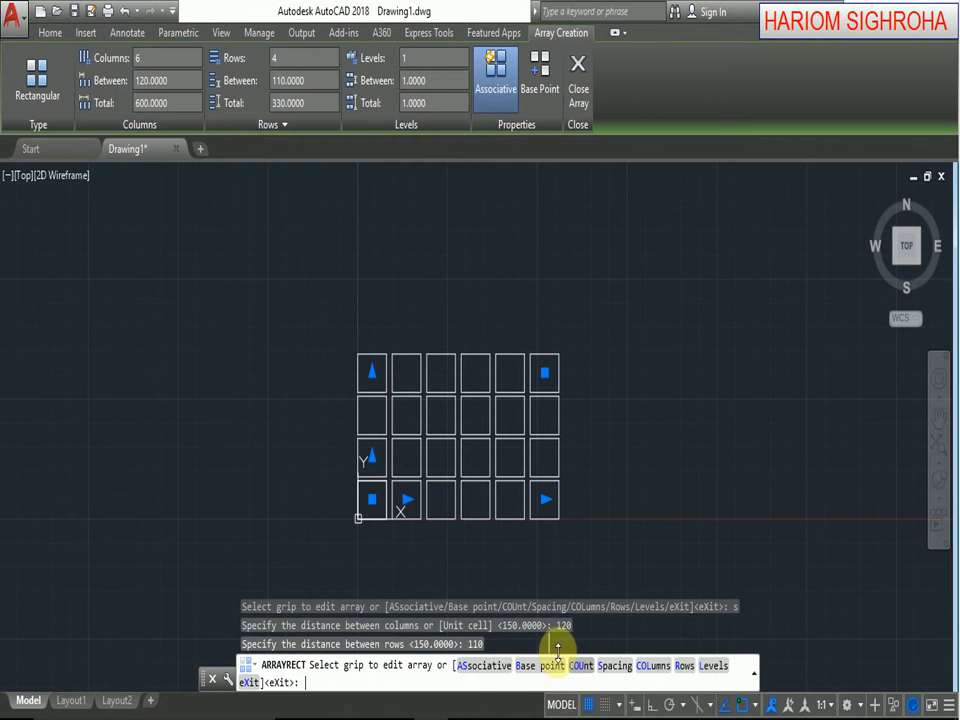
key("Return")
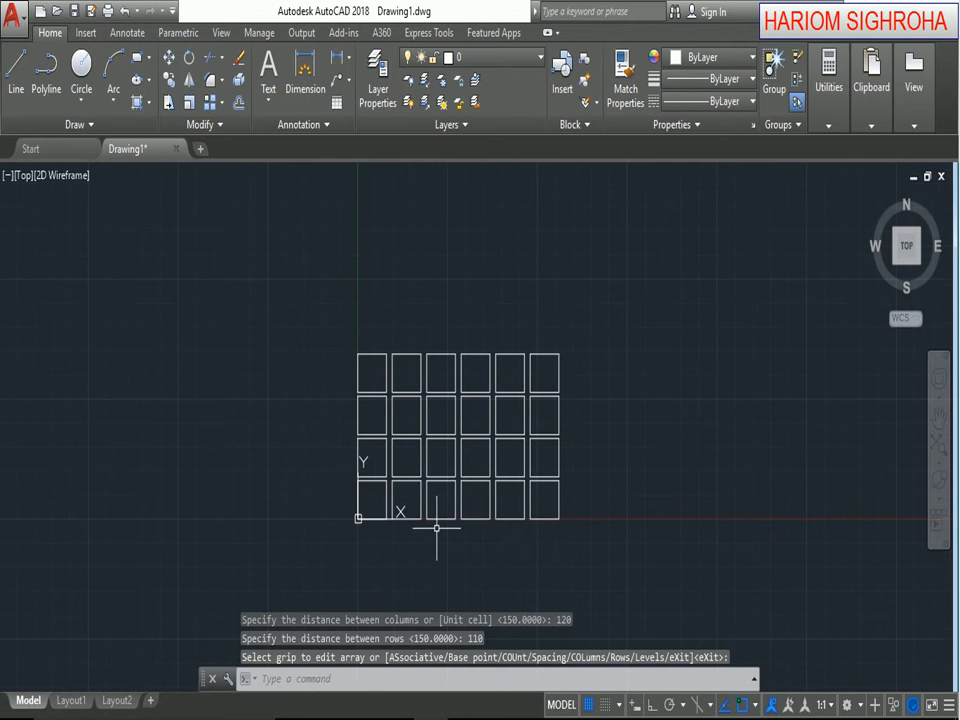
Add a linear dimension across the horizontal gap between the first two squares of the bottom row.
scroll(439, 514, "up", 2)
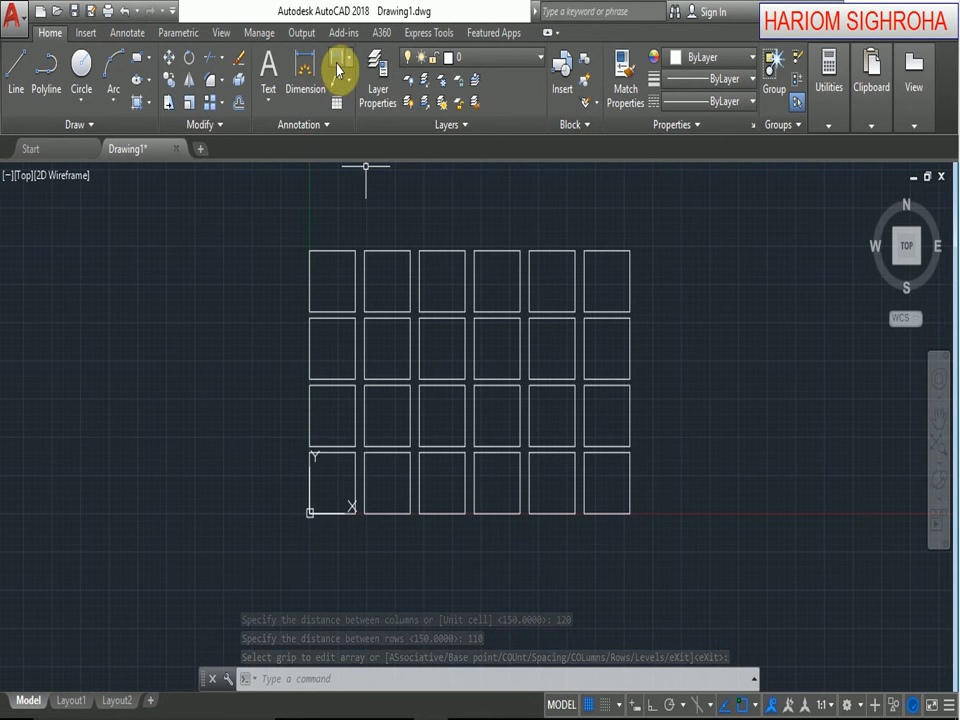
left_click(338, 70)
scroll(356, 528, "up", 4)
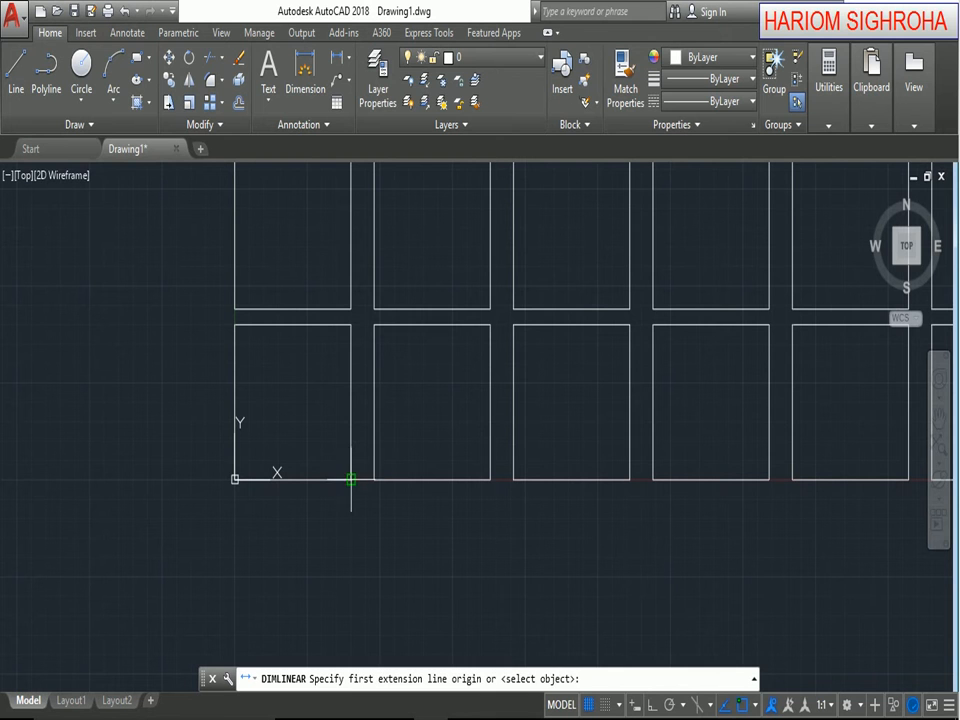
left_click(350, 478)
left_click(374, 480)
left_click(374, 497)
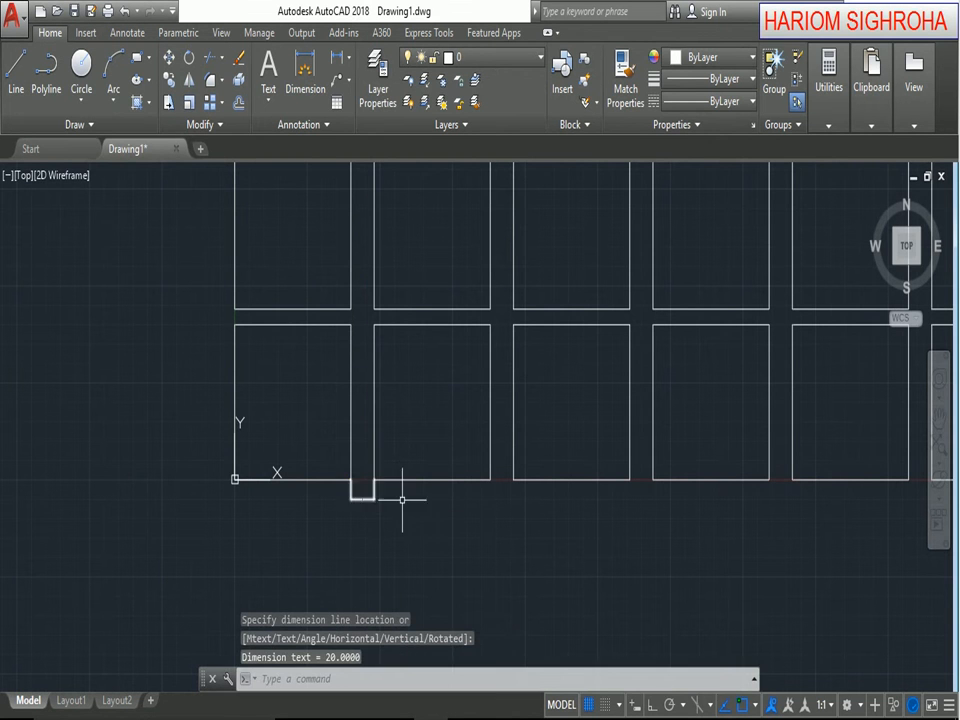
scroll(379, 486, "up", 5)
middle_click_drag(137, 384, 451, 499)
scroll(400, 500, "down", 3)
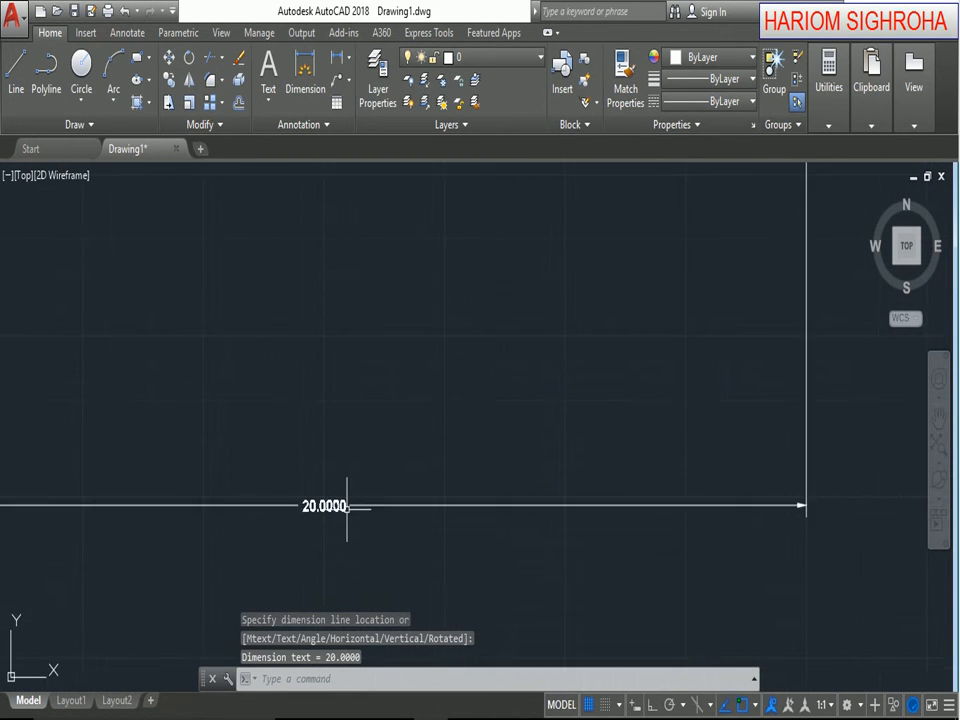
scroll(381, 497, "up", 2)
scroll(390, 508, "down", 5)
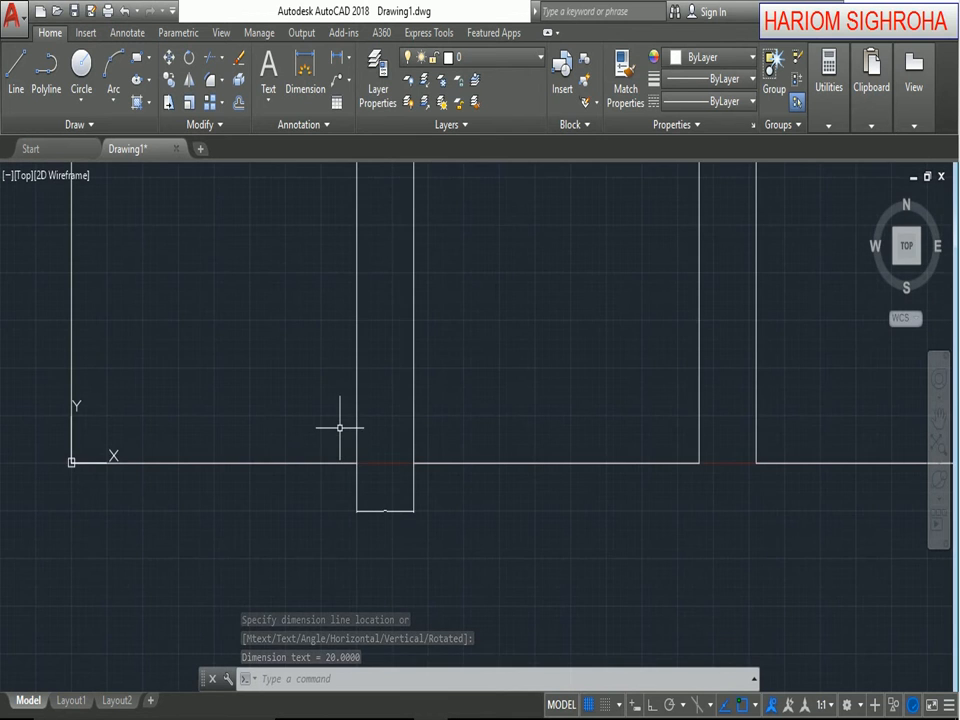
scroll(339, 424, "down", 3)
middle_click_drag(345, 428, 407, 531)
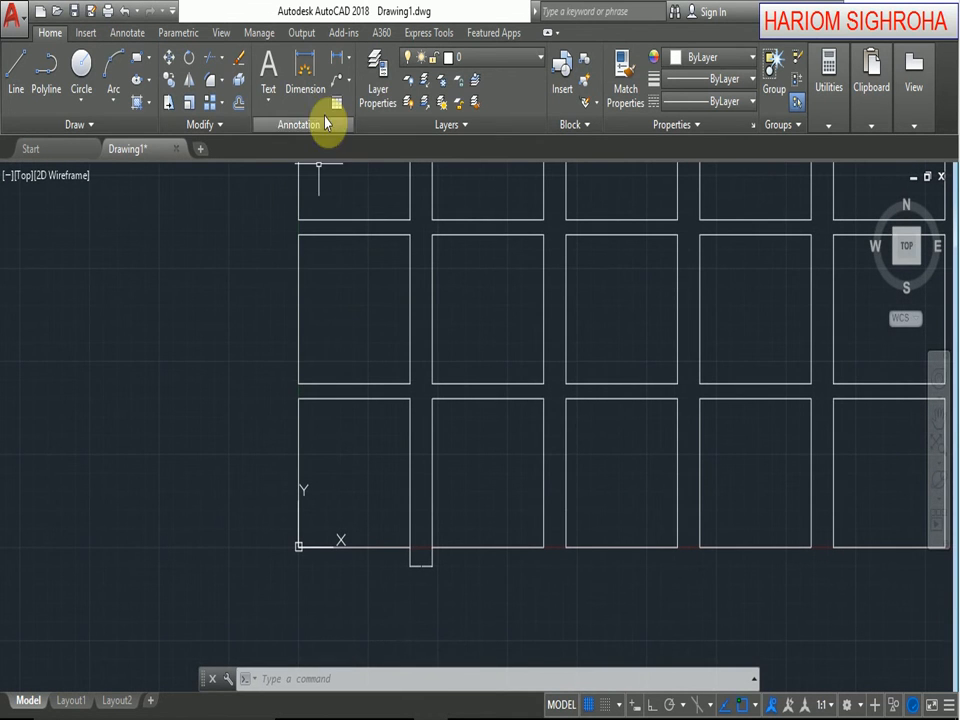
Add a linear dimension to the vertical gap between the two lowest squares of the first column.
left_click(305, 70)
left_click(298, 383)
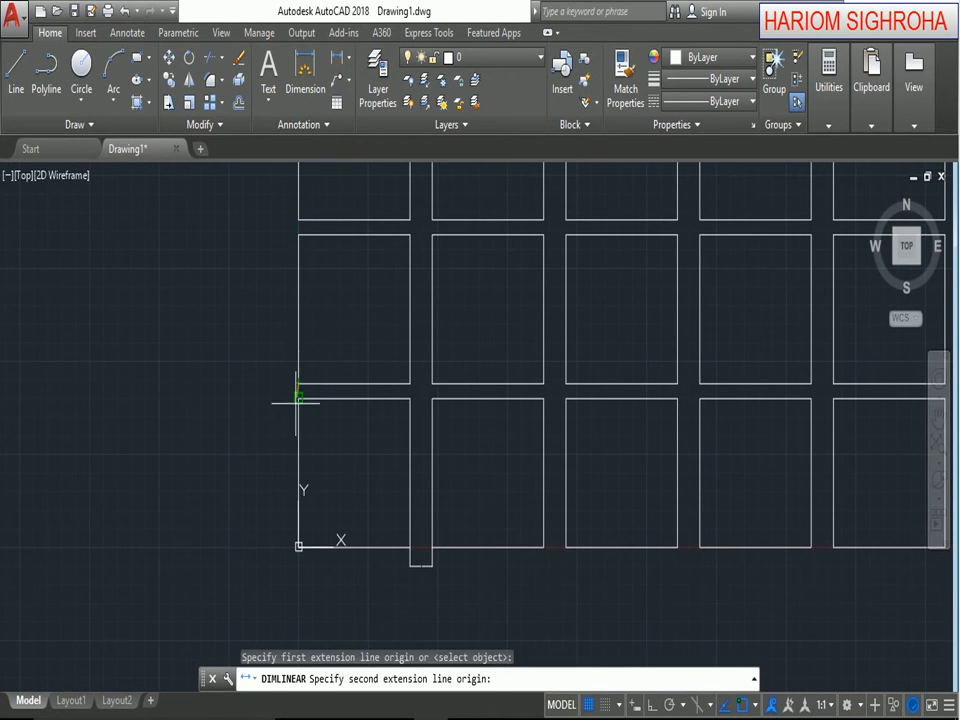
left_click(298, 398)
left_click(275, 395)
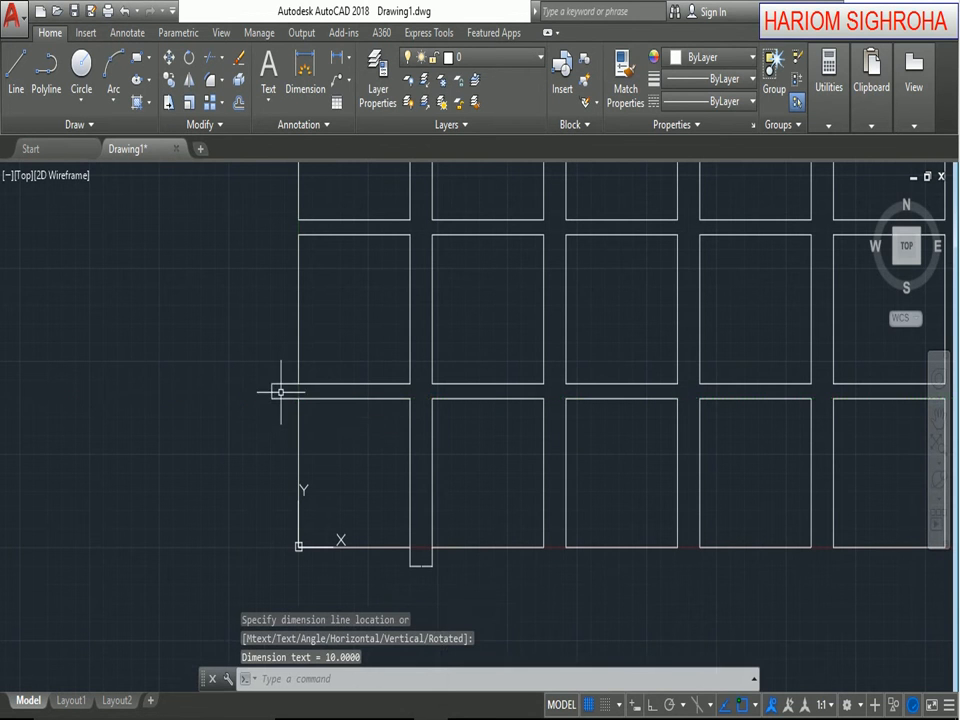
scroll(251, 414, "up", 10)
scroll(574, 476, "down", 10)
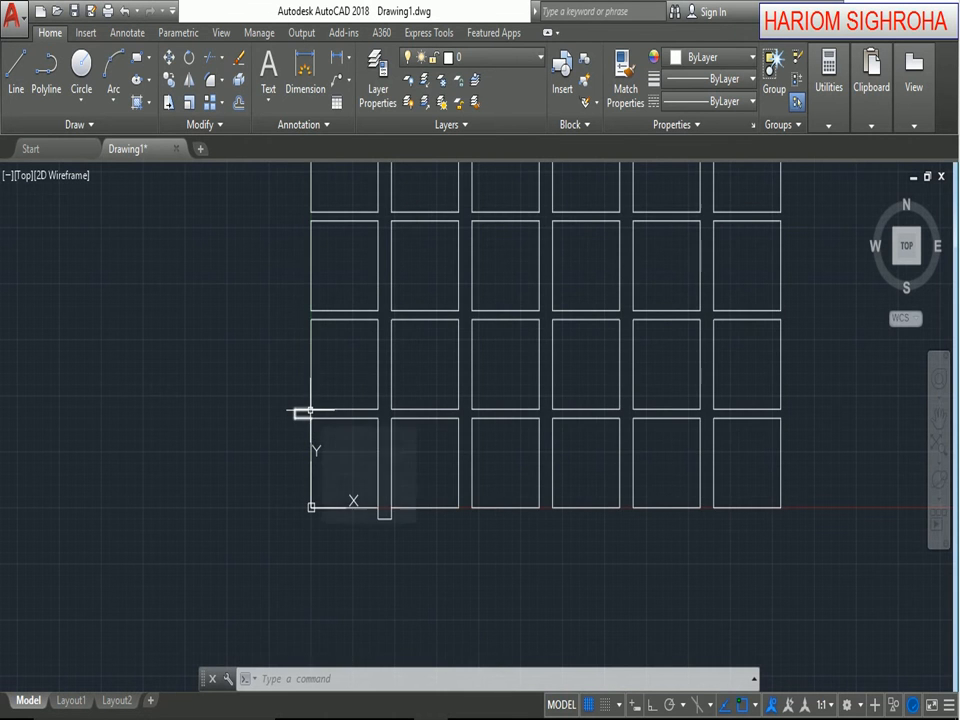
Erase the whole array together with both gap dimensions.
scroll(528, 427, "down", 2)
middle_click_drag(528, 427, 412, 512)
scroll(410, 508, "up", 2)
left_click(166, 184)
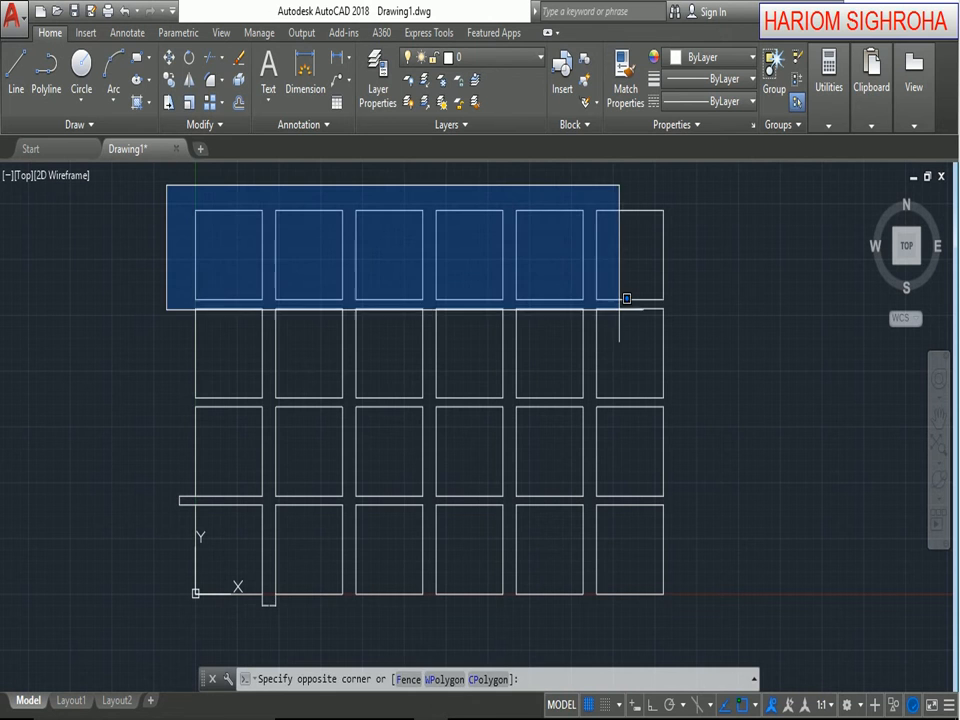
left_click(750, 618)
key("Delete")
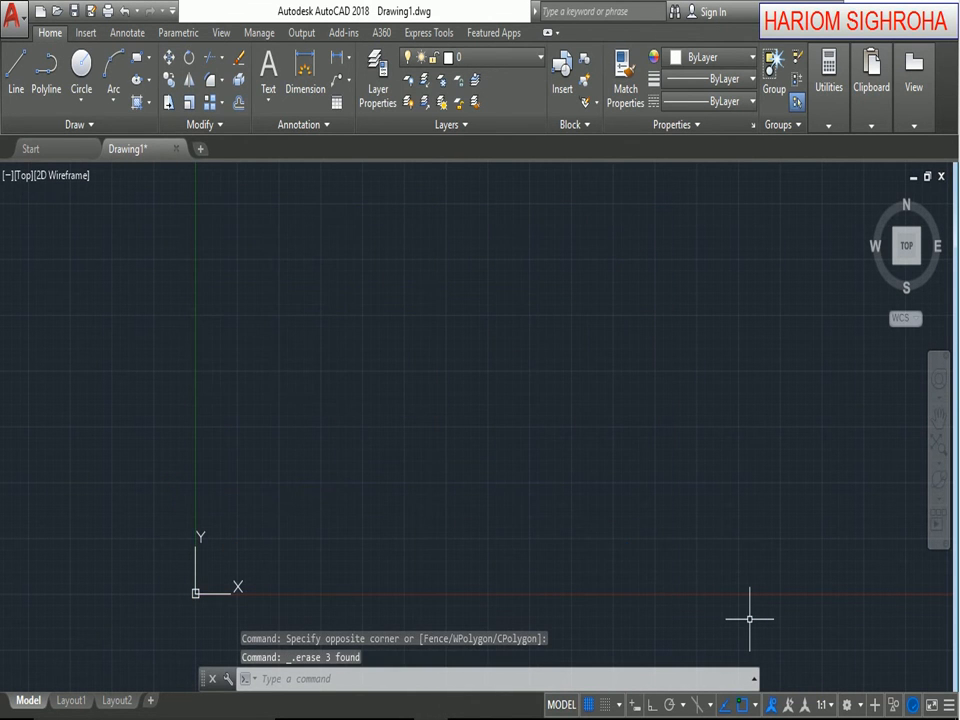
Redraw a square from 0,0 to 100,100 in the emptied drawing.
left_click(138, 64)
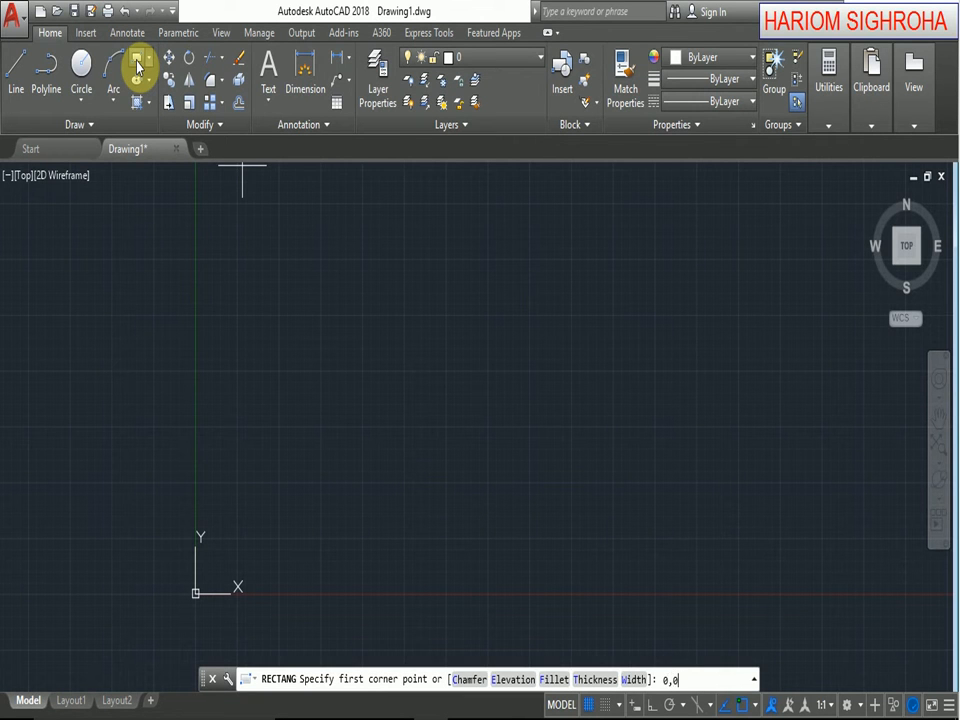
type("0,0")
key("Return")
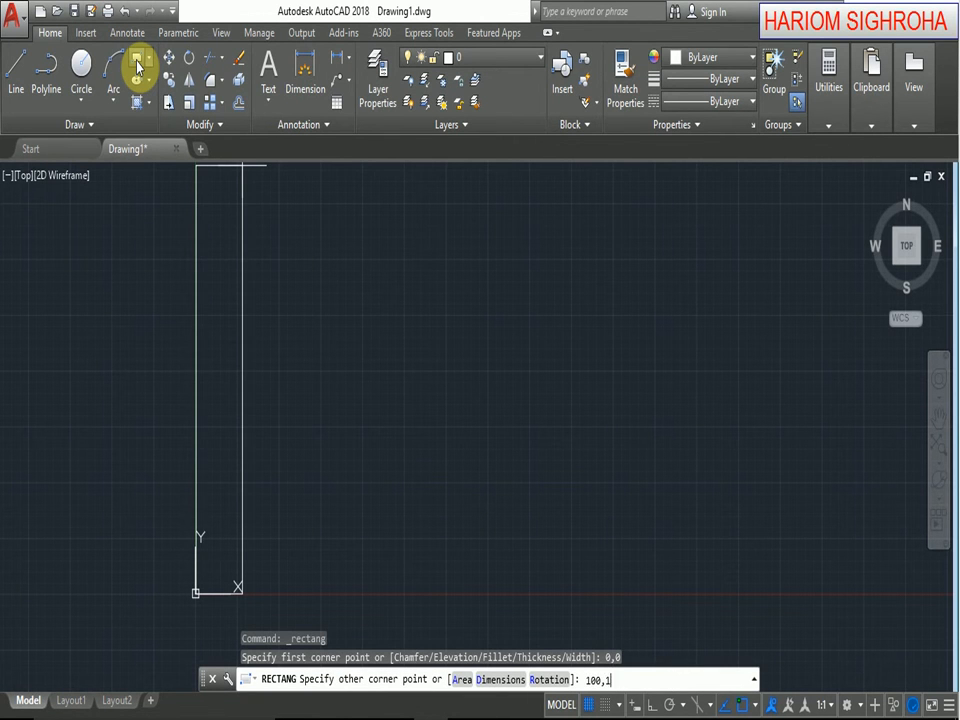
key("Return")
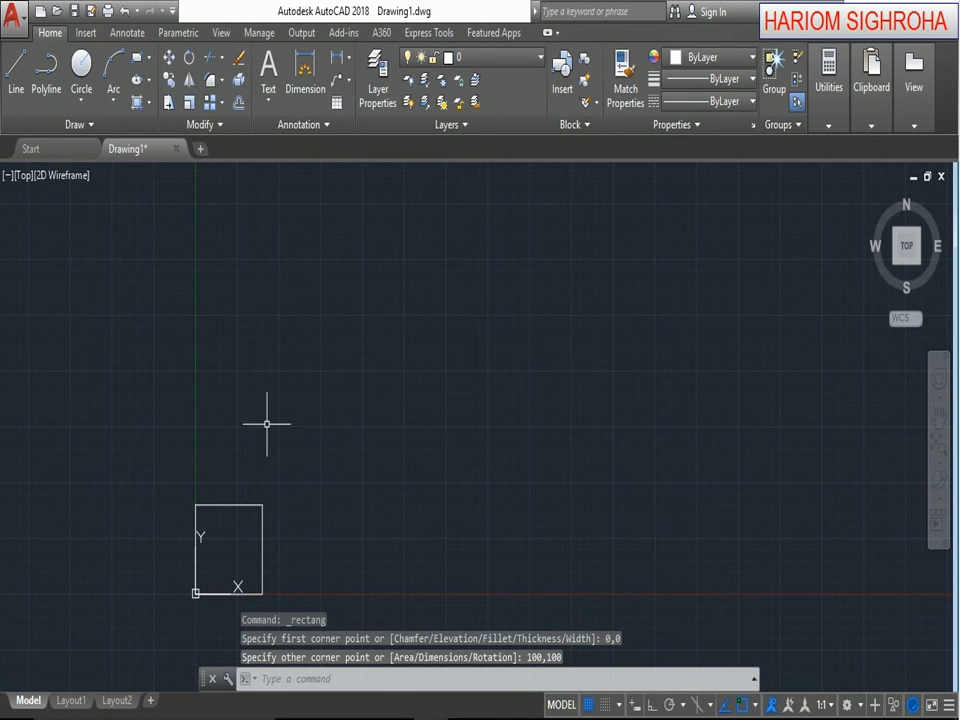
Start a rectangular array of the square and set its base point to the square's lower-left corner at the origin.
left_click(214, 102)
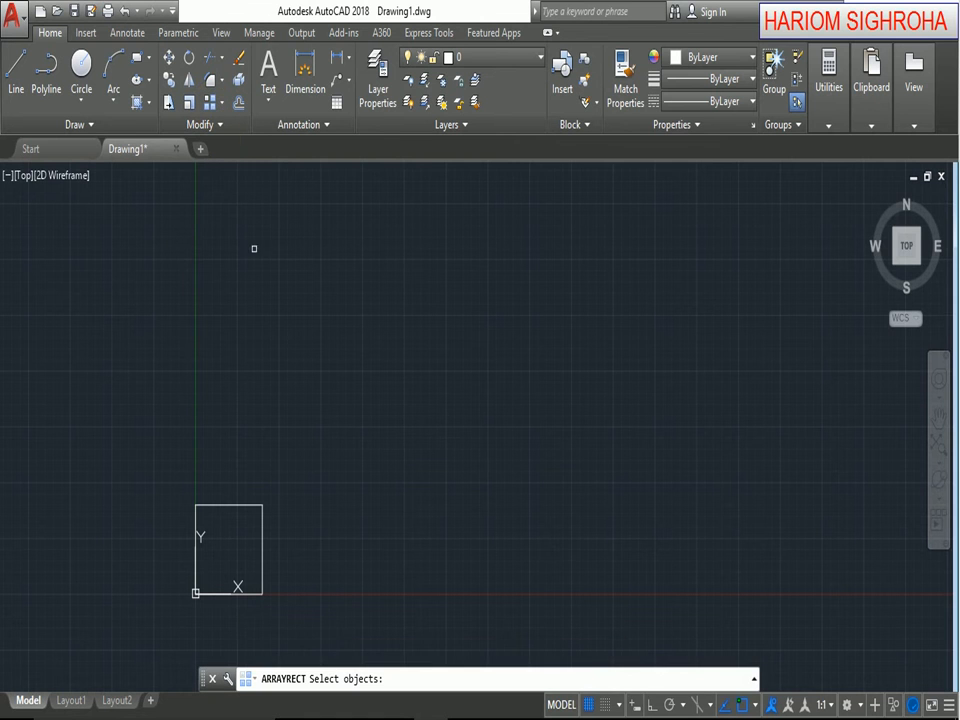
left_click(262, 508)
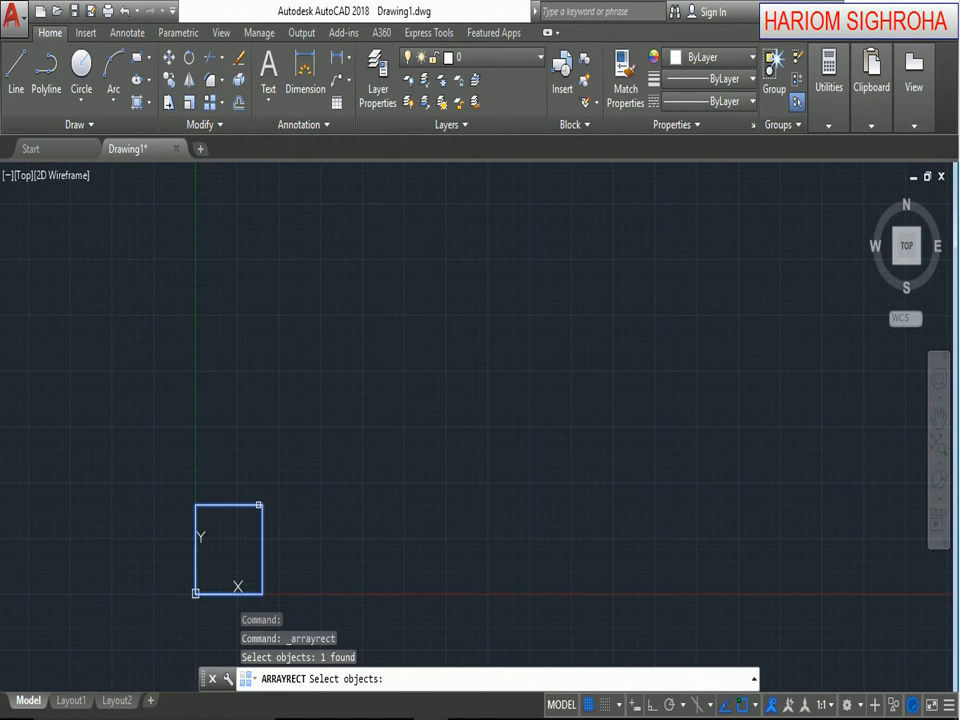
key("Return")
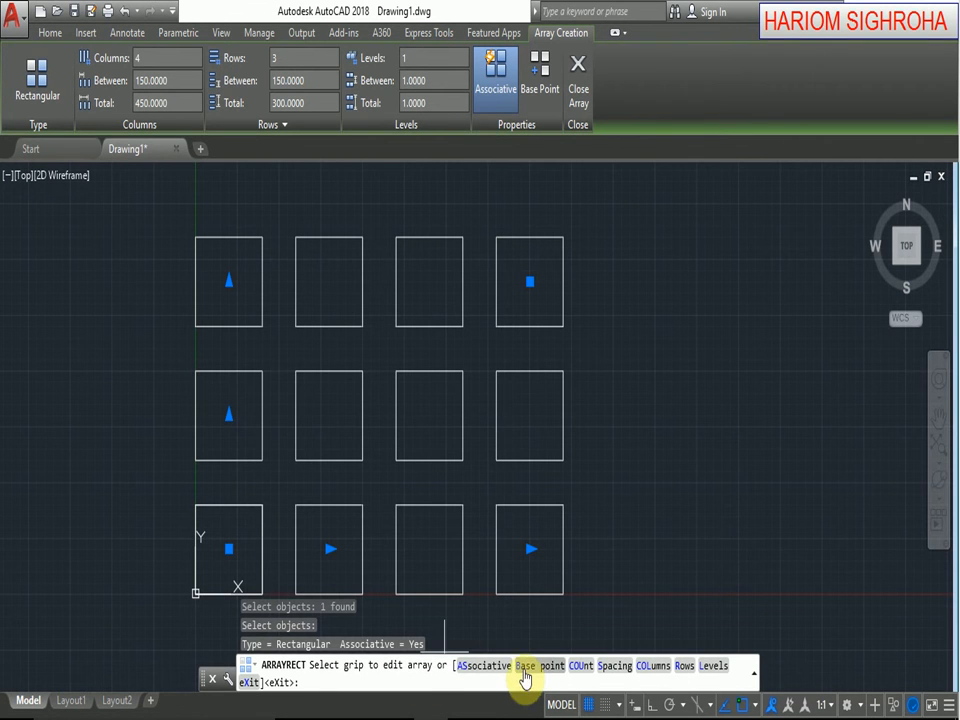
left_click(532, 666)
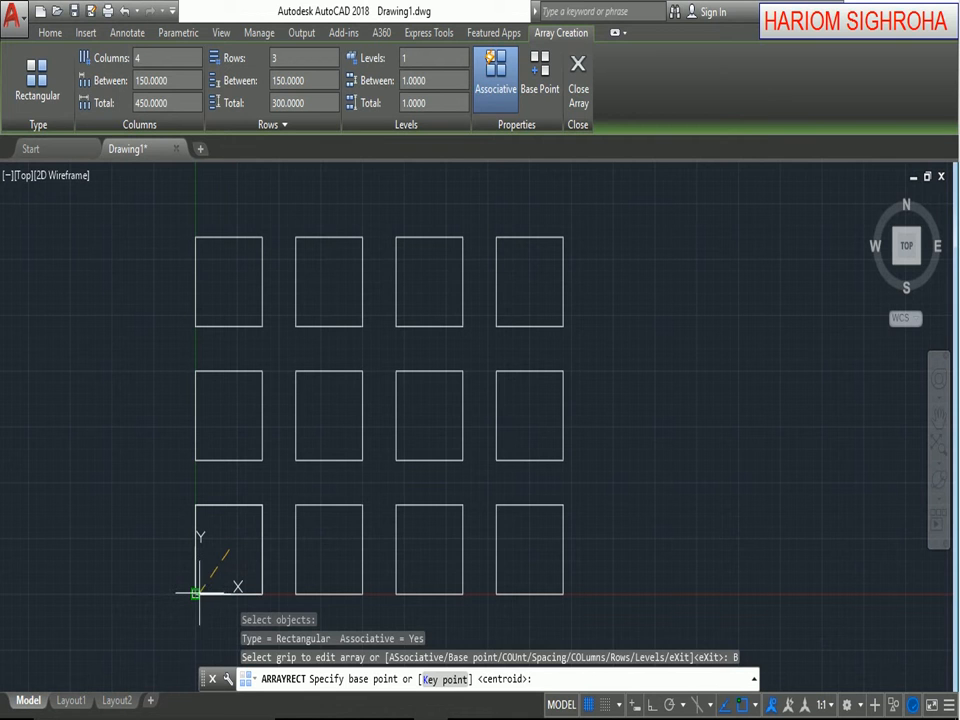
left_click(196, 593)
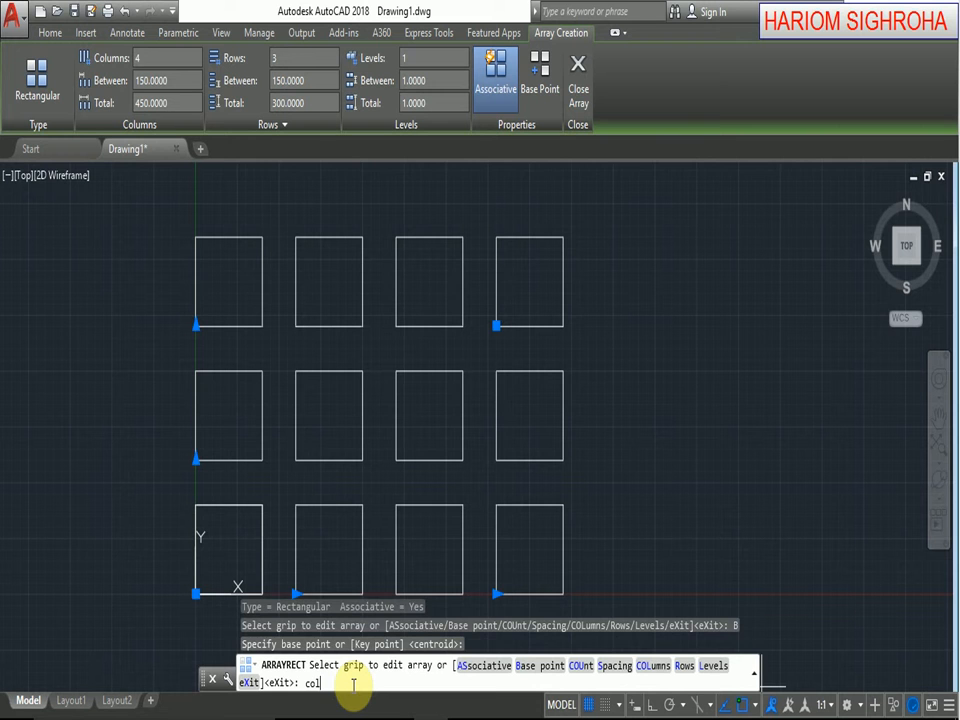
Set the array to 5 columns with a distance of 120 between columns.
key("Return")
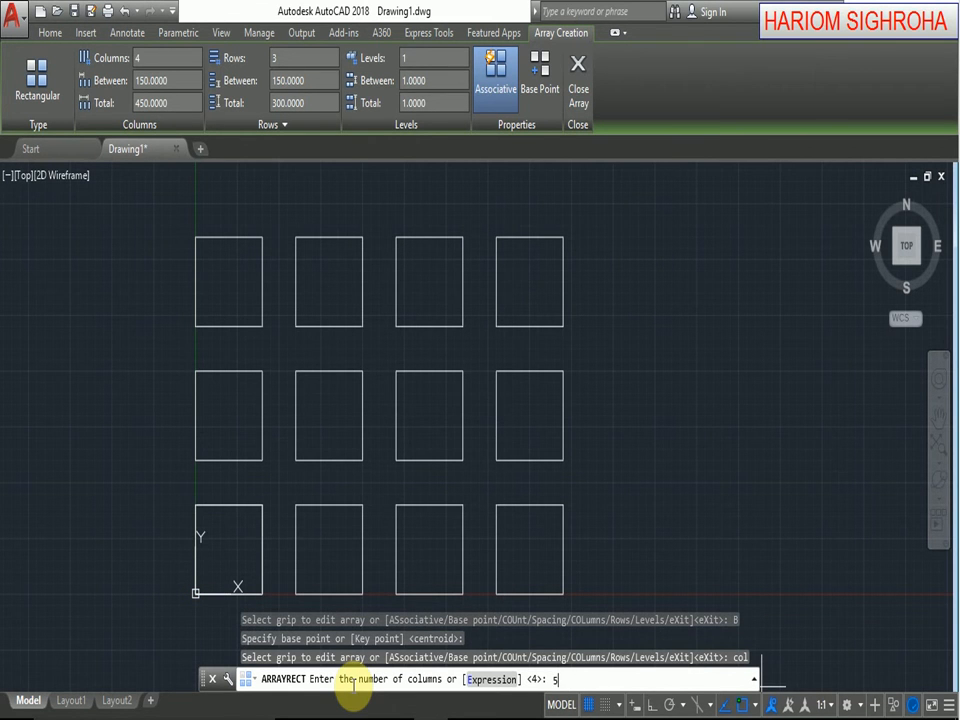
key("Return")
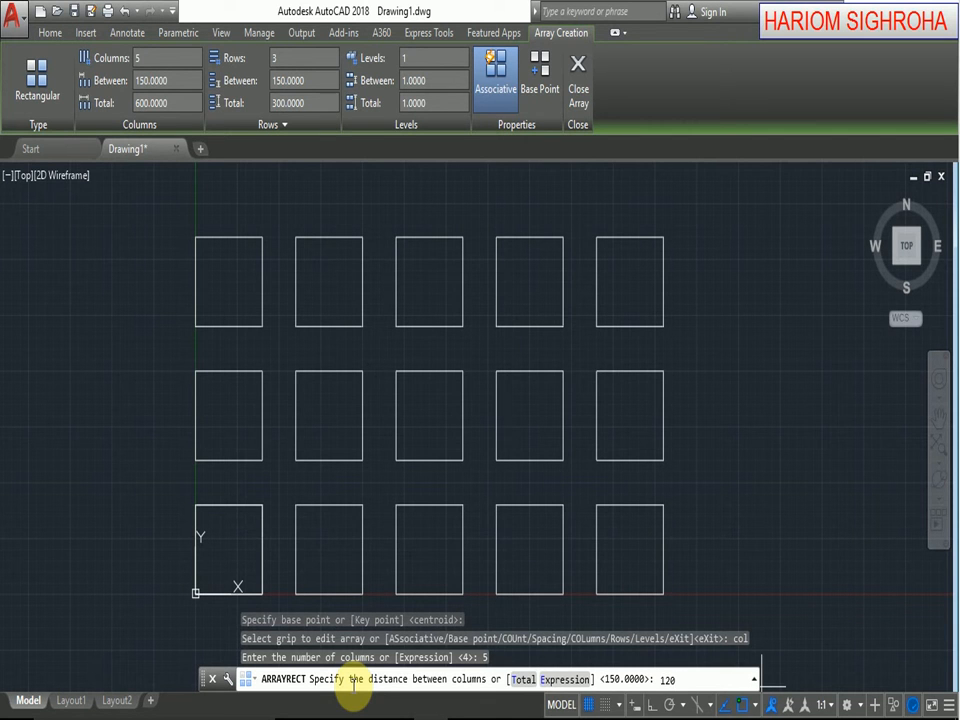
key("Return")
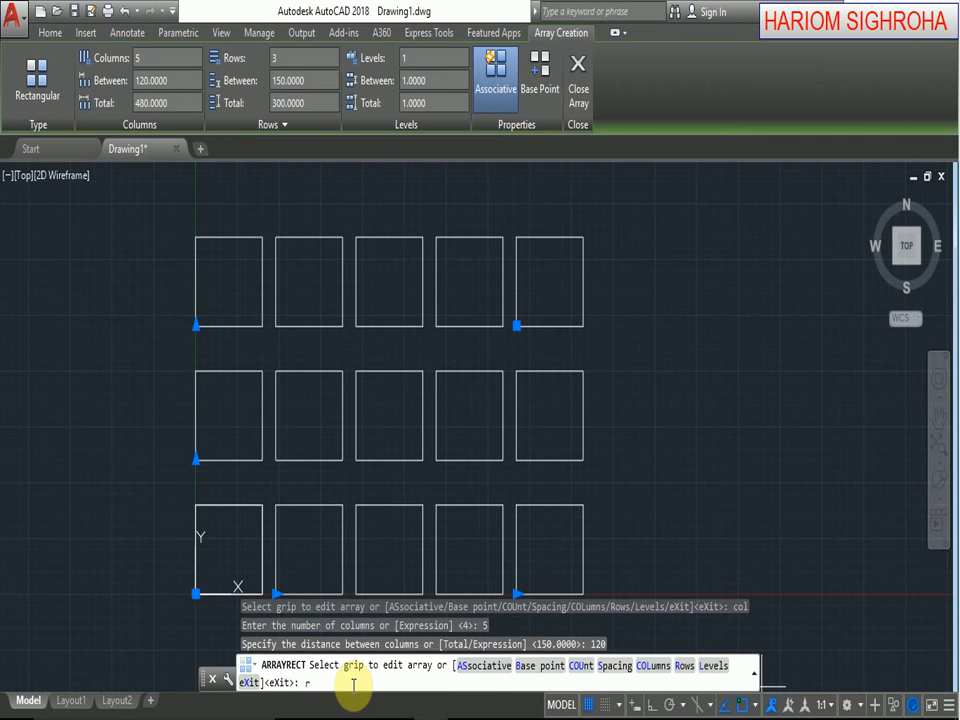
Set the array to 6 rows spaced 110 apart with an incrementing elevation of 5, and finish the array.
key("Return")
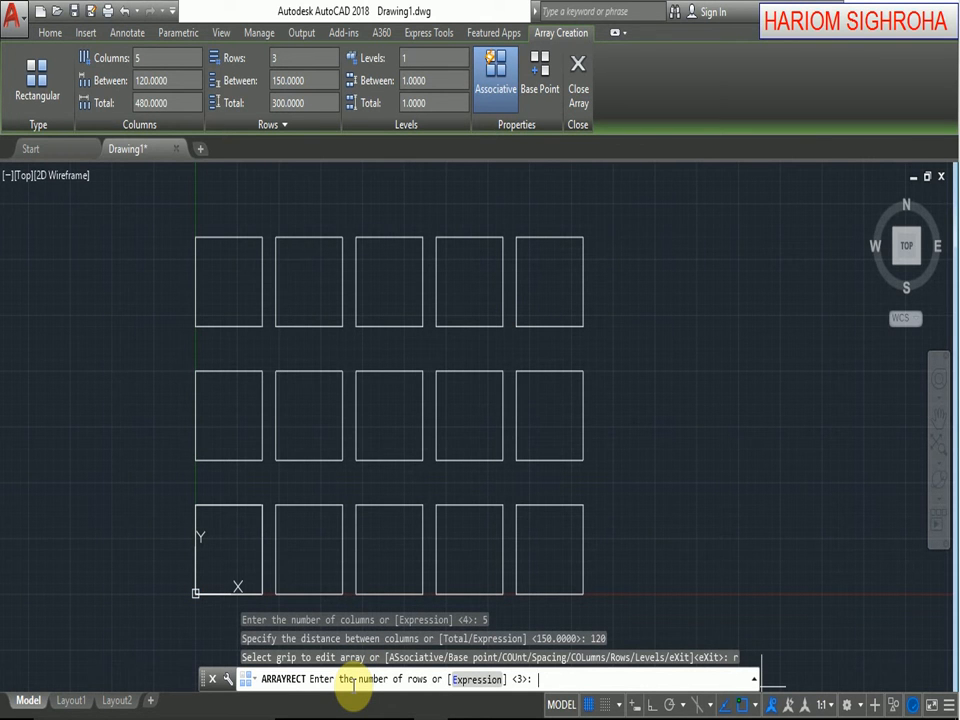
key("Return")
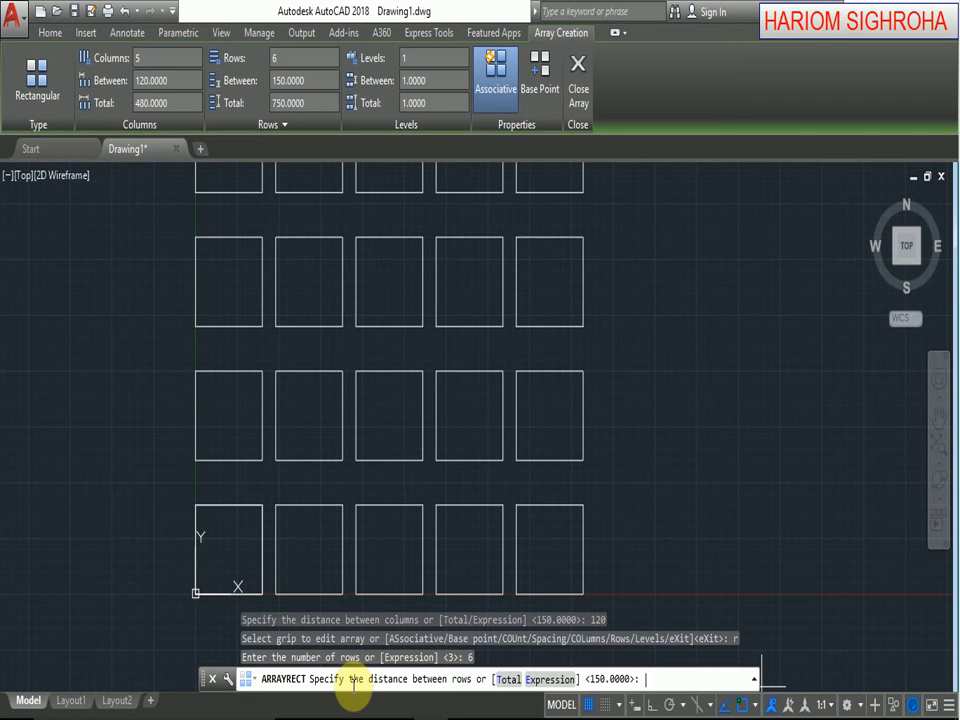
scroll(488, 323, "down", 3)
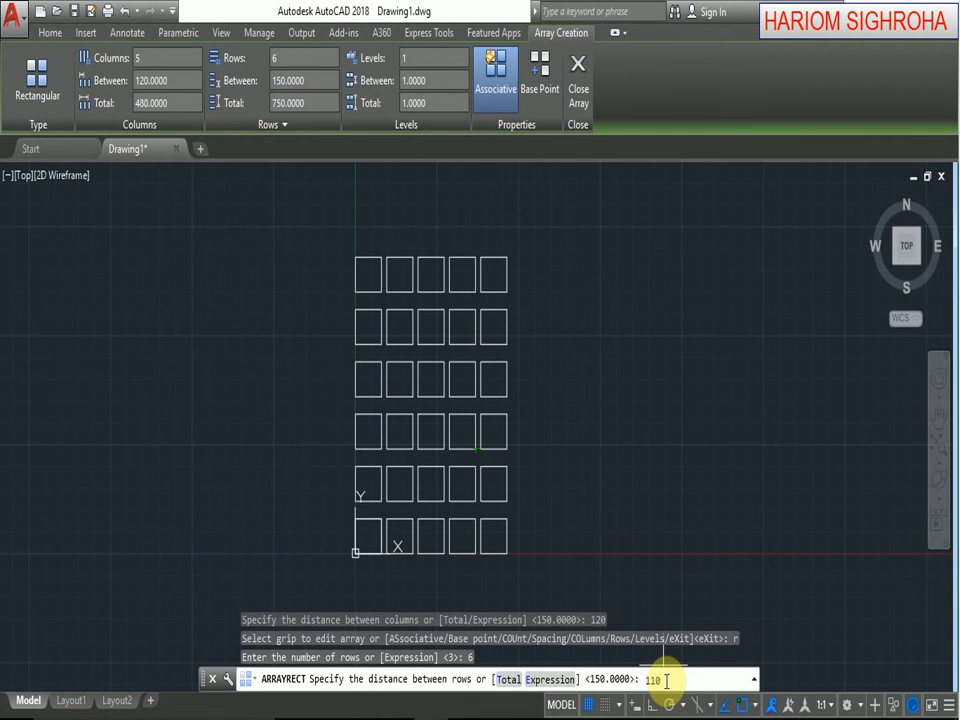
key("Return")
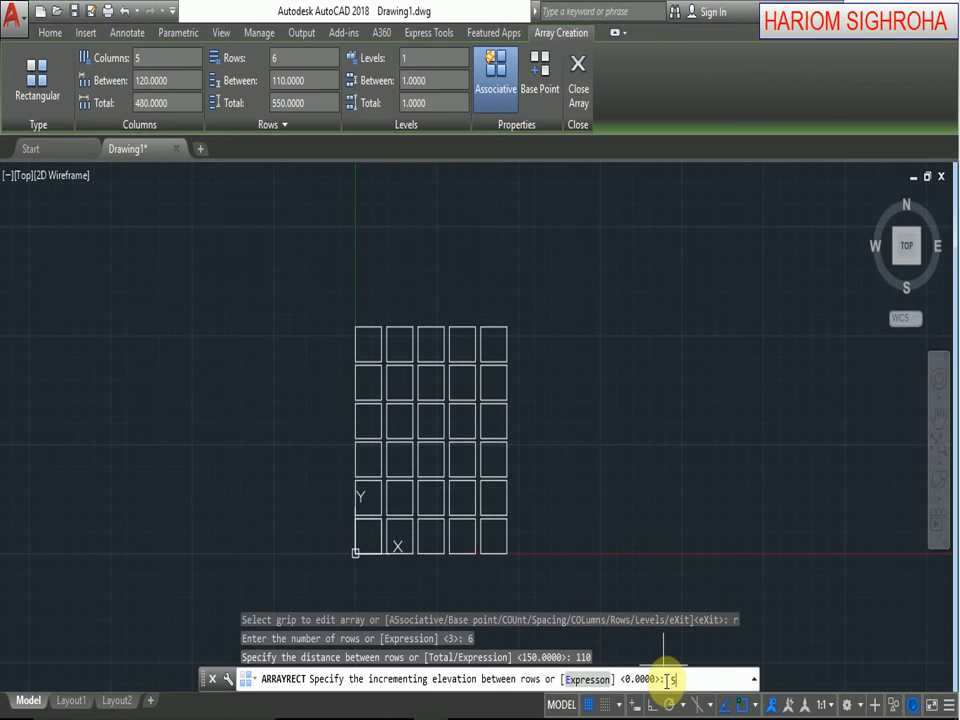
key("Return")
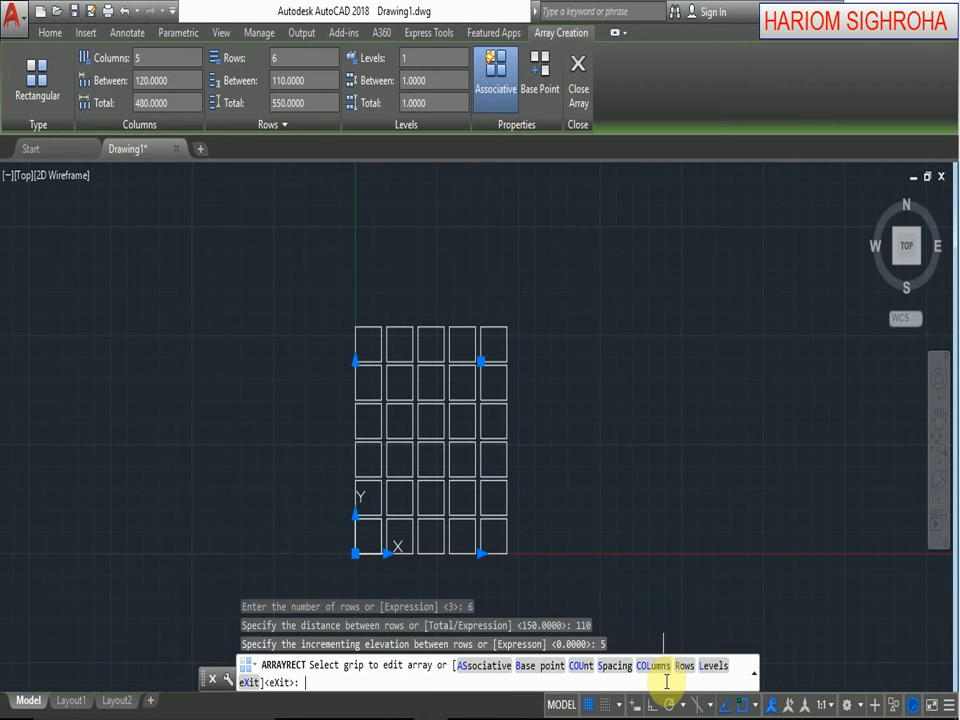
key("Return")
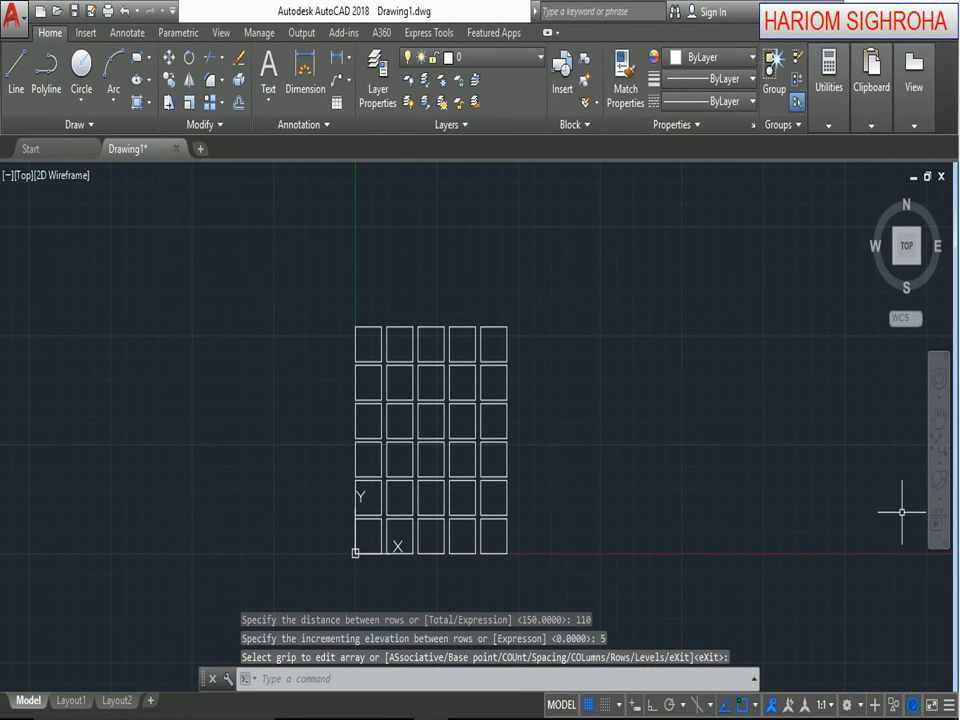
Orbit the array and examine the elevation of its rows in the Right view.
left_click(938, 487)
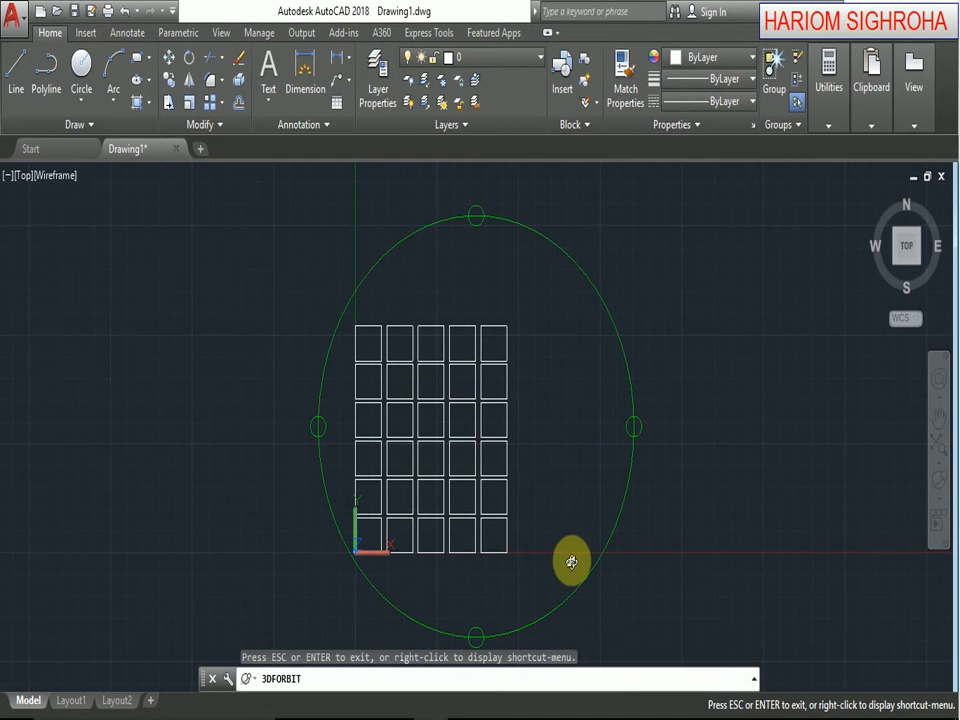
left_click_drag(570, 561, 406, 473)
right_click(430, 440)
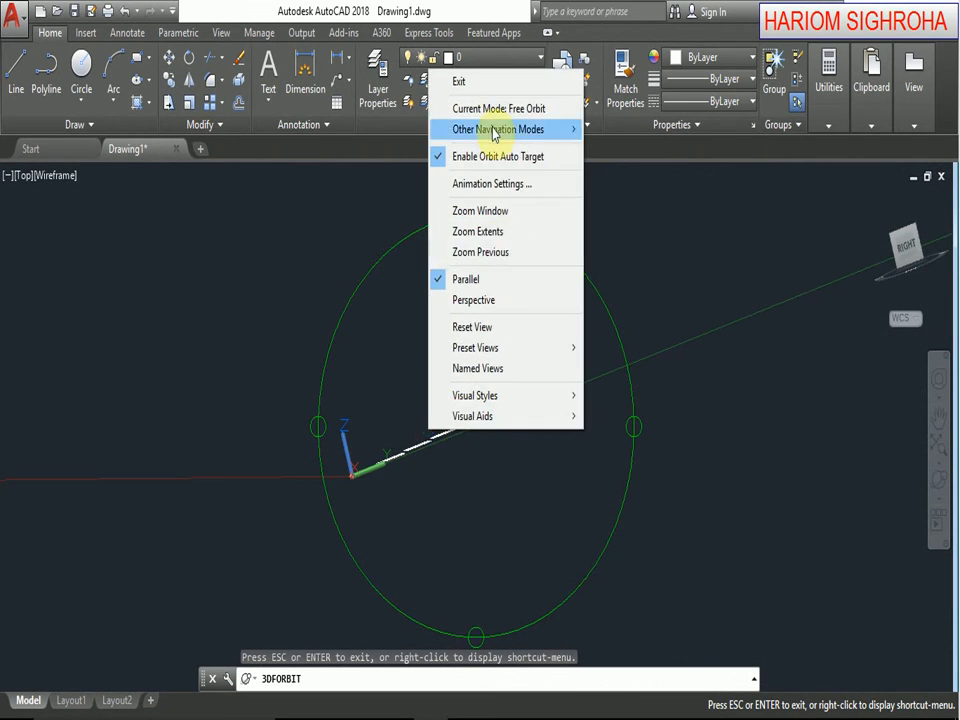
left_click(486, 79)
left_click(908, 248)
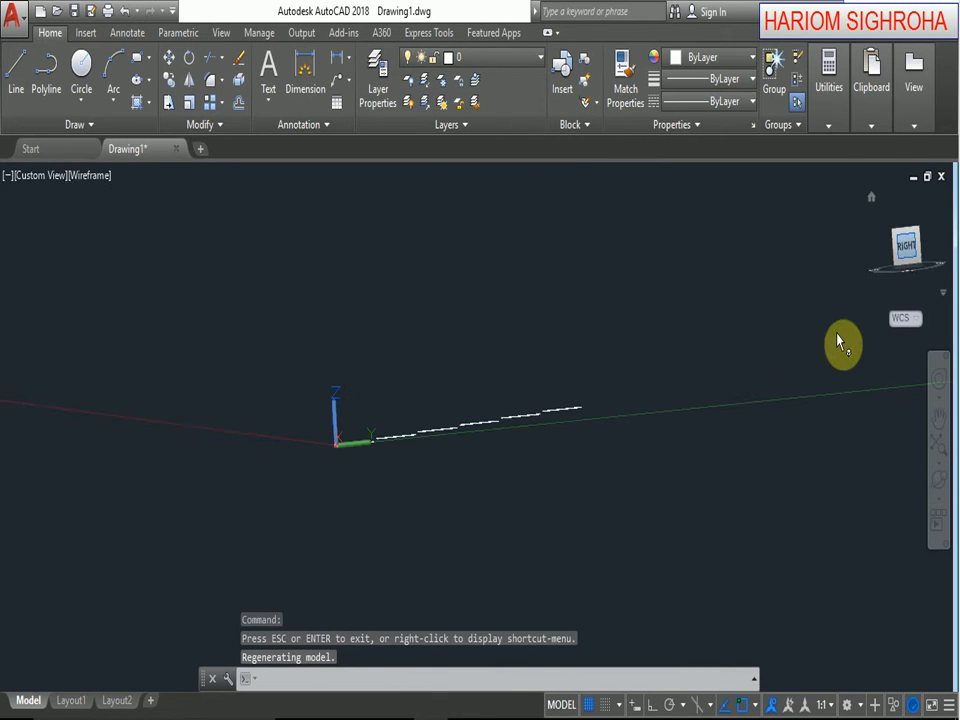
scroll(360, 440, "up", 2)
scroll(470, 440, "down", 1)
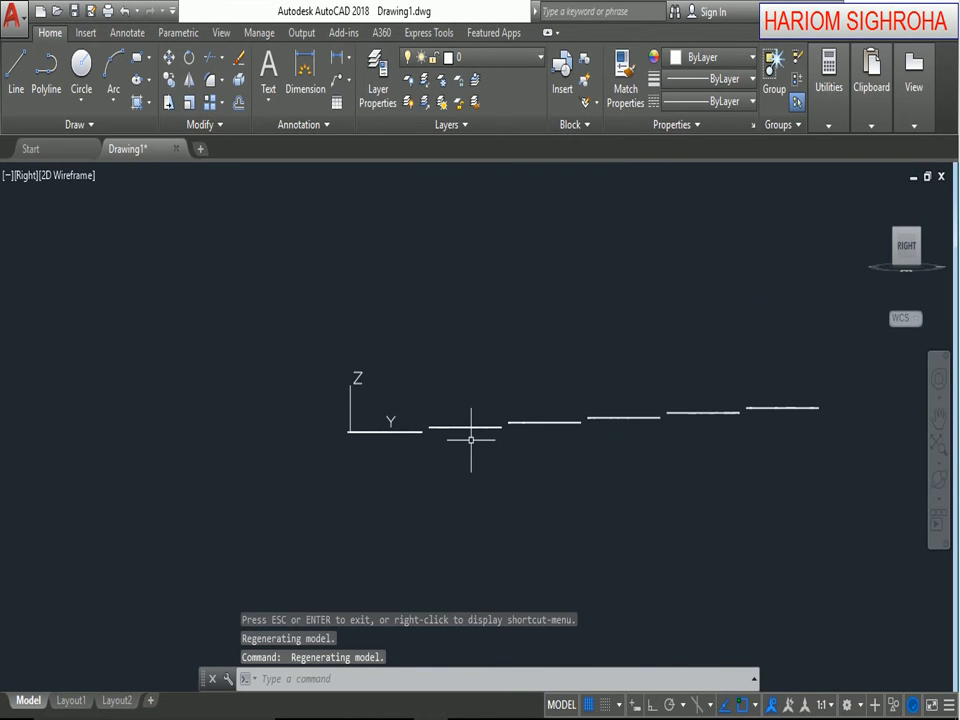
middle_click_drag(492, 461, 406, 449)
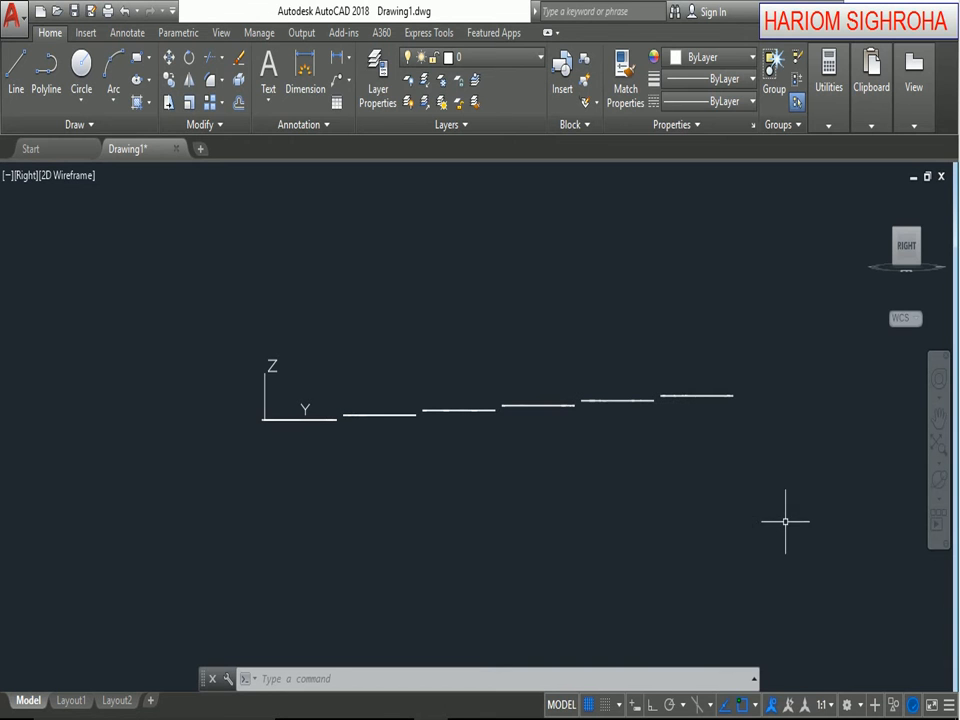
Switch to the Top view and undo the view changes back to the original top orientation.
left_click(907, 217)
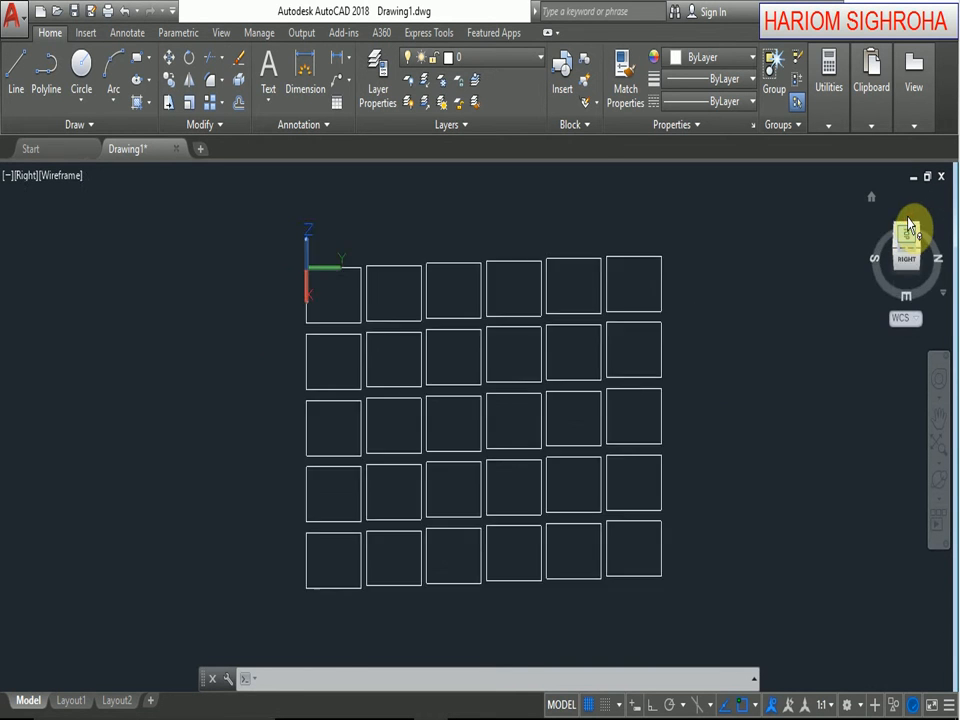
left_click(124, 12)
left_click(124, 14)
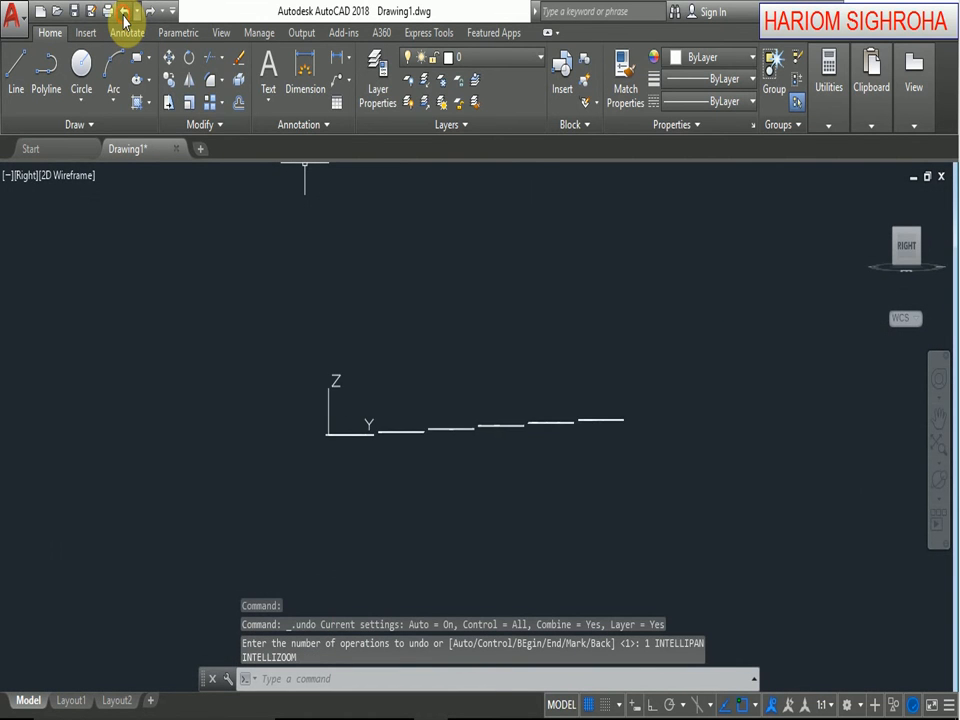
left_click(124, 14)
left_click(124, 14)
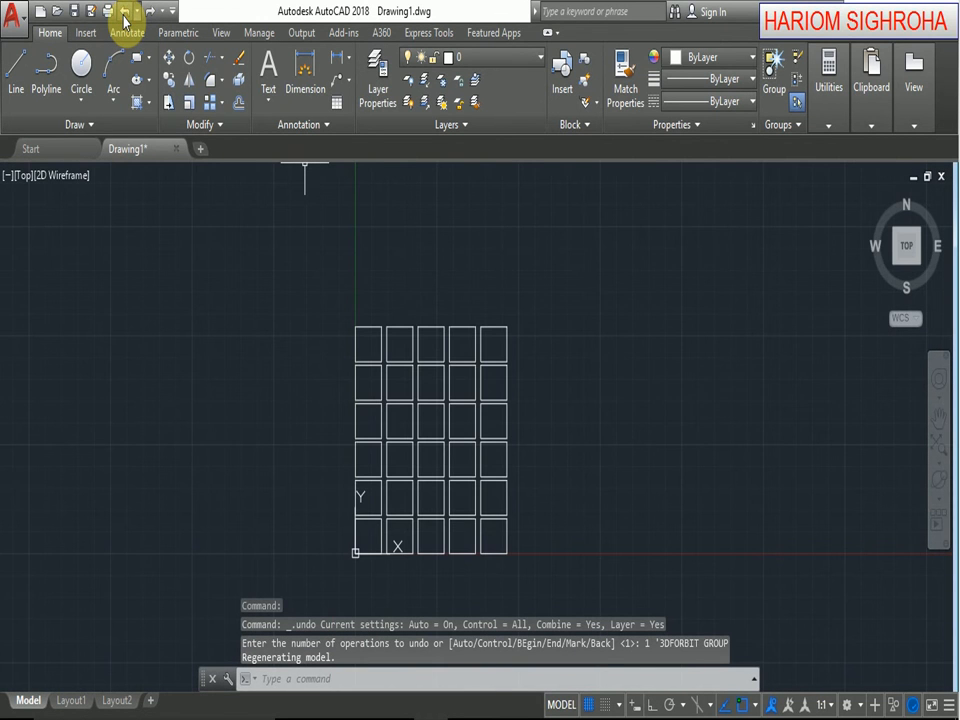
Erase the whole array of squares.
left_click(289, 247)
left_click(592, 563)
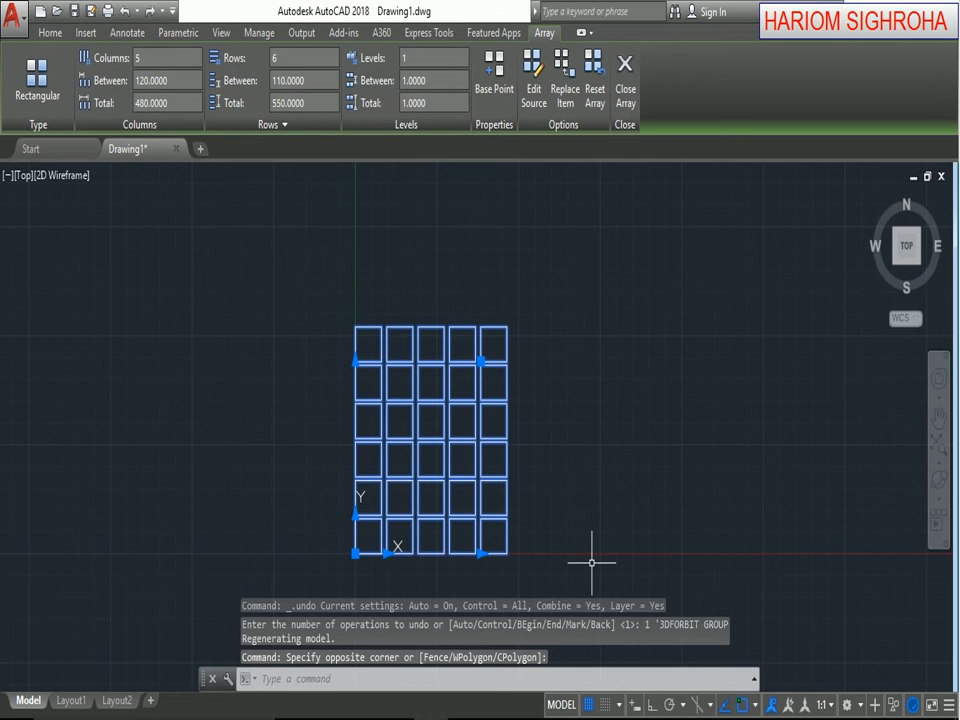
key("Delete")
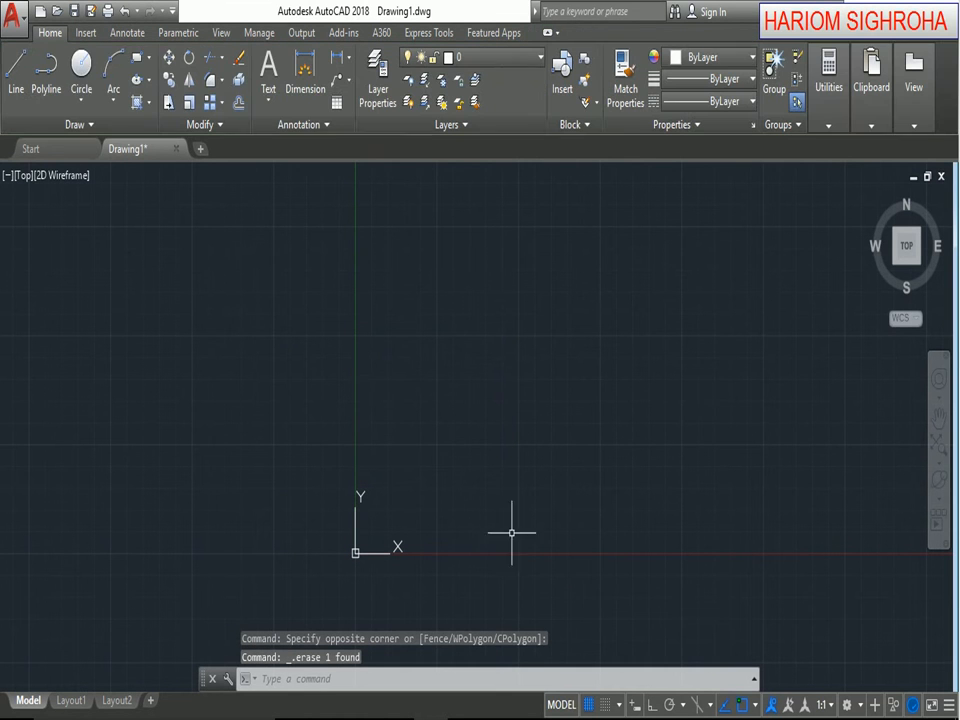
Draw a new square from 0,0 to 100,100 with the Rectangle command.
left_click(139, 62)
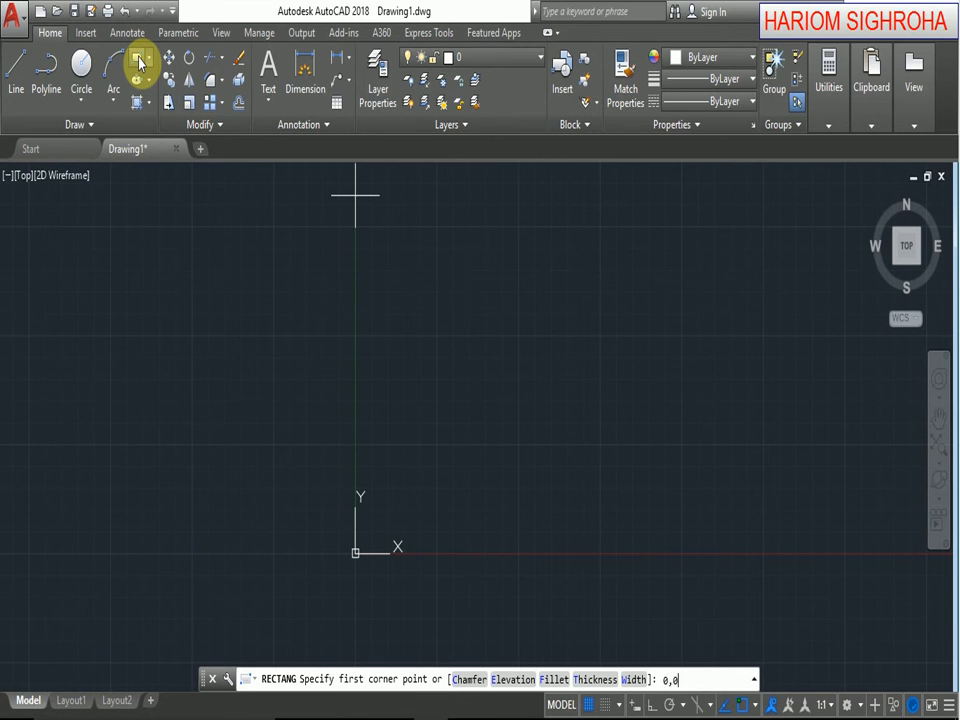
key("Return")
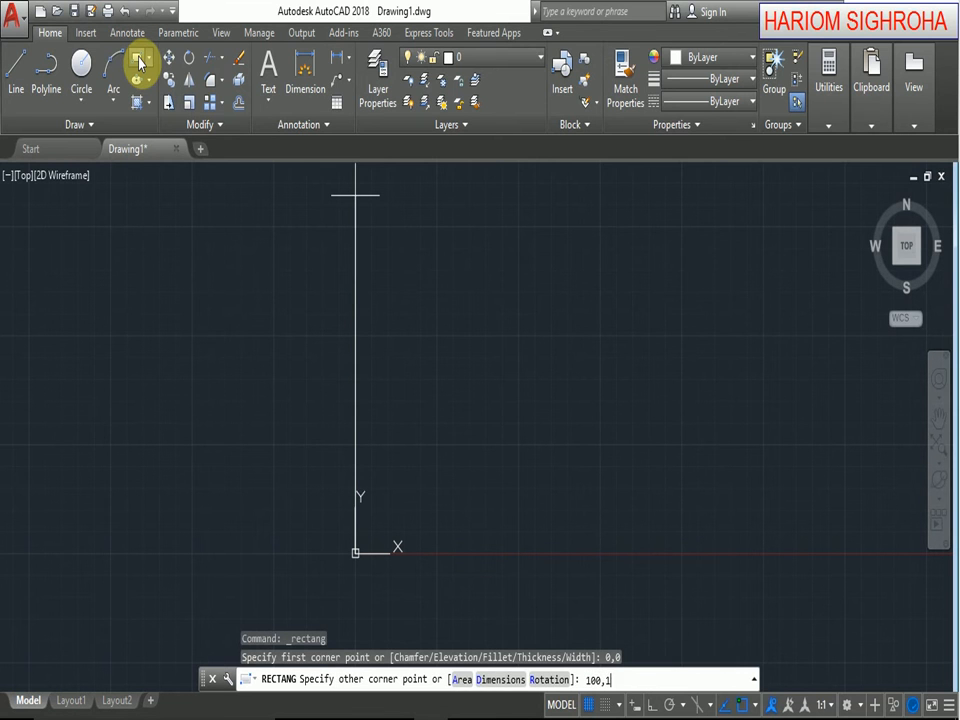
key("Return")
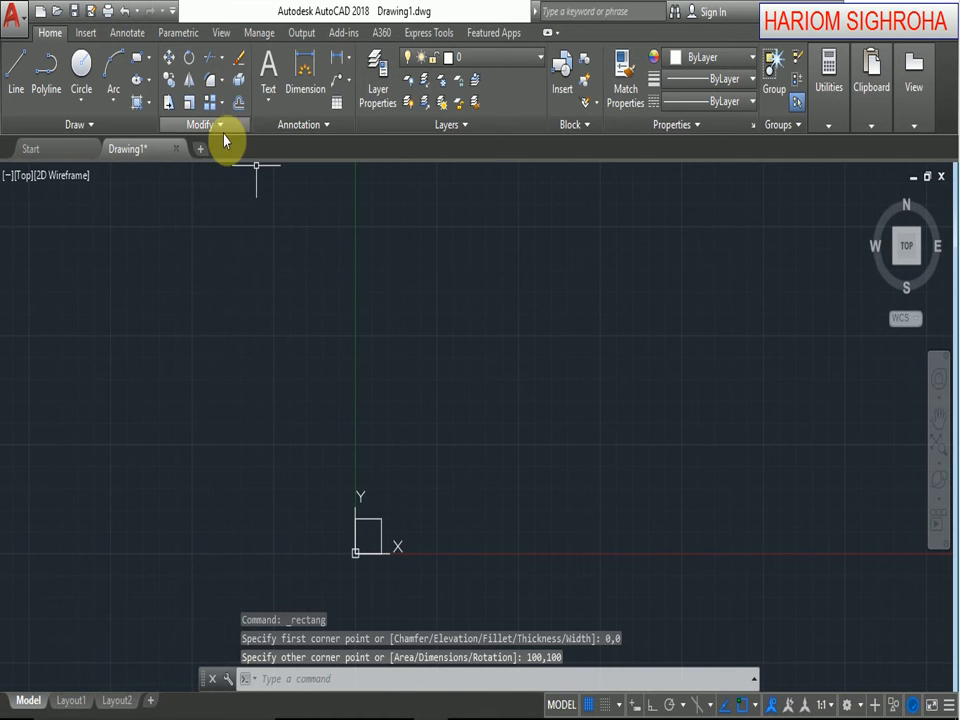
Start a rectangular array of the new square, keeping 3 rows spaced 150 apart and setting the row elevation increment to 0.
left_click(210, 103)
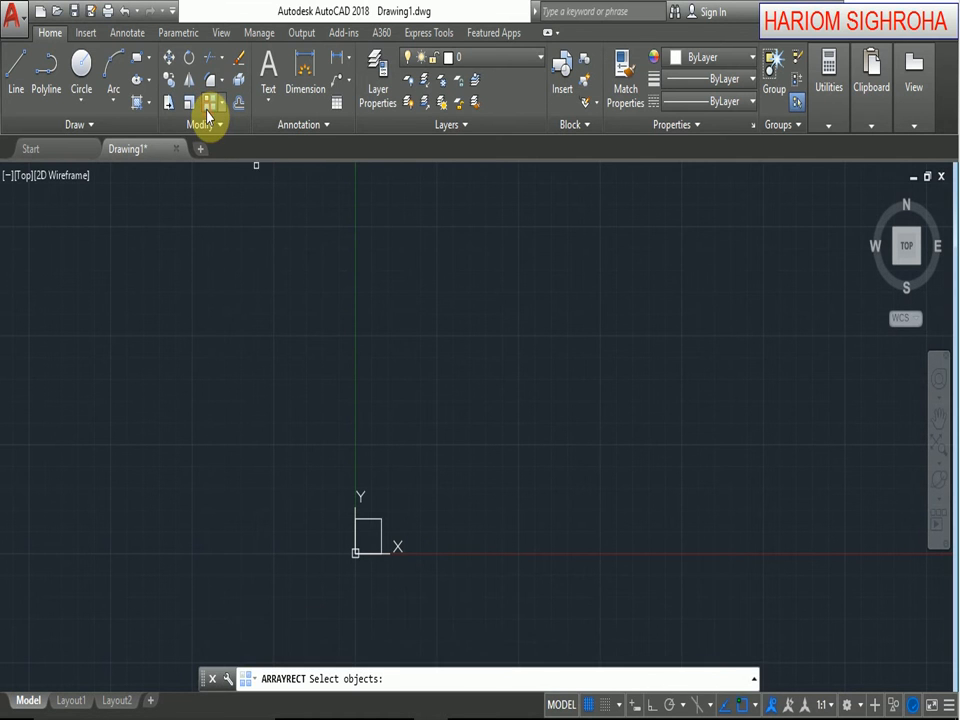
left_click(370, 520)
key("Return")
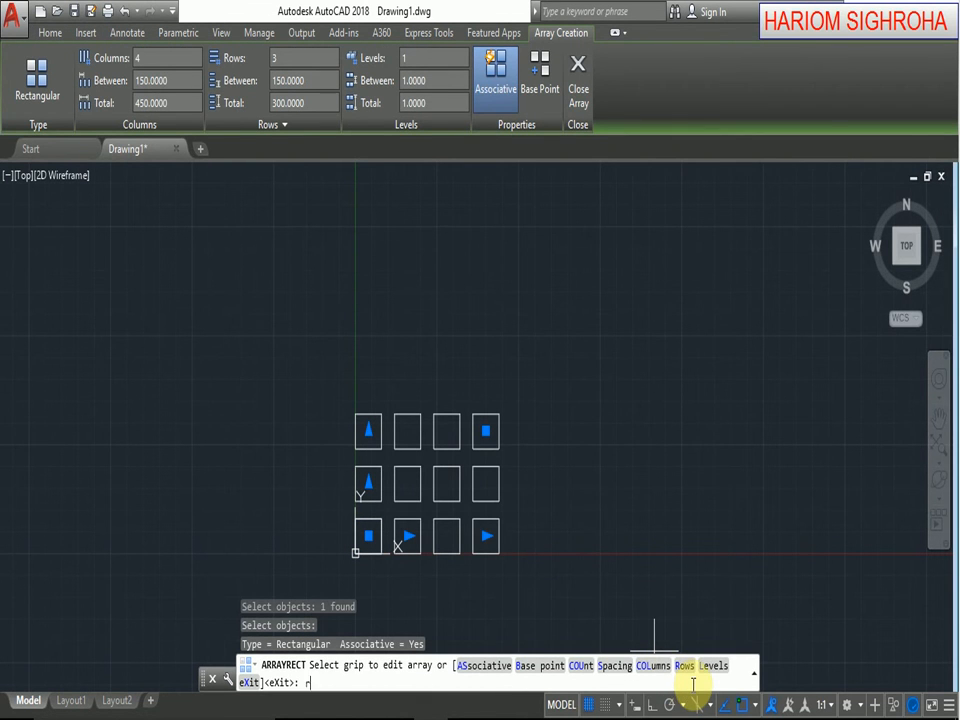
key("Return")
key("Return")
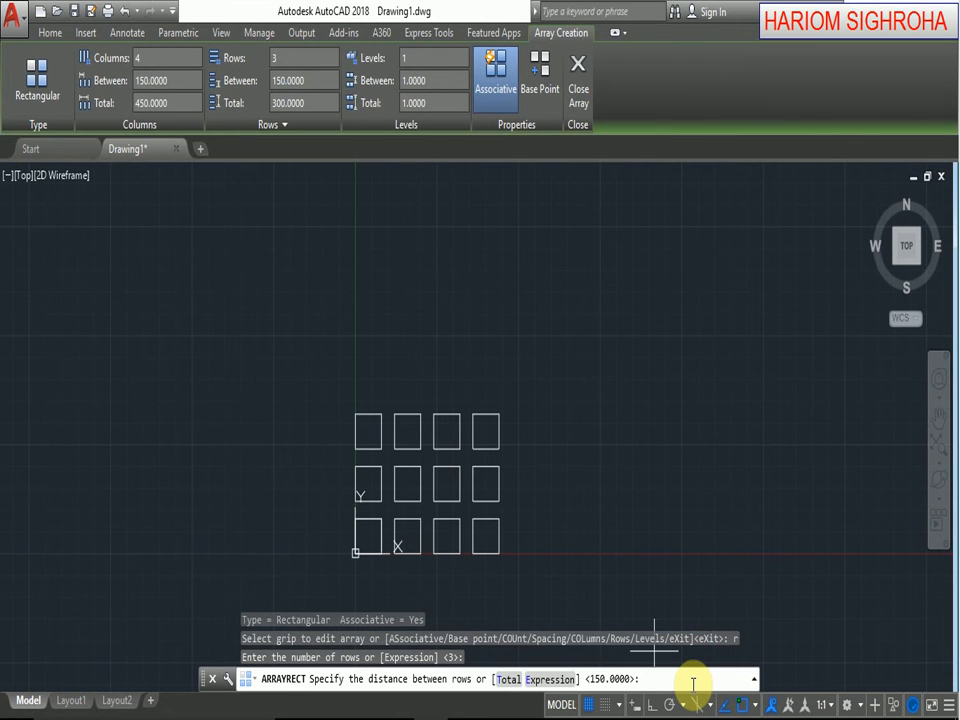
key("Return")
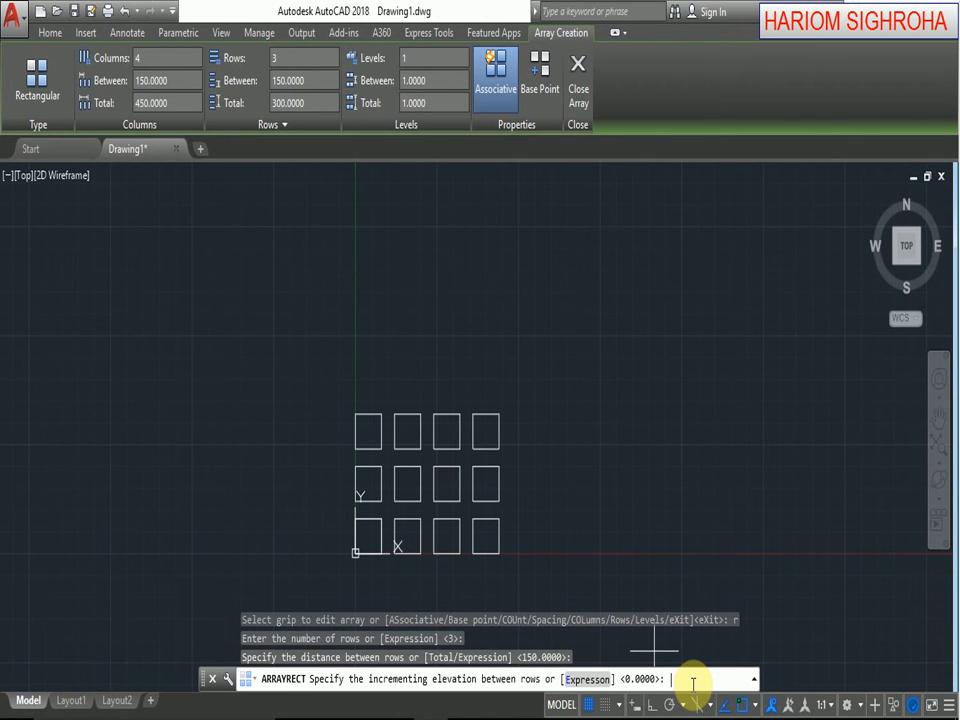
key("Return")
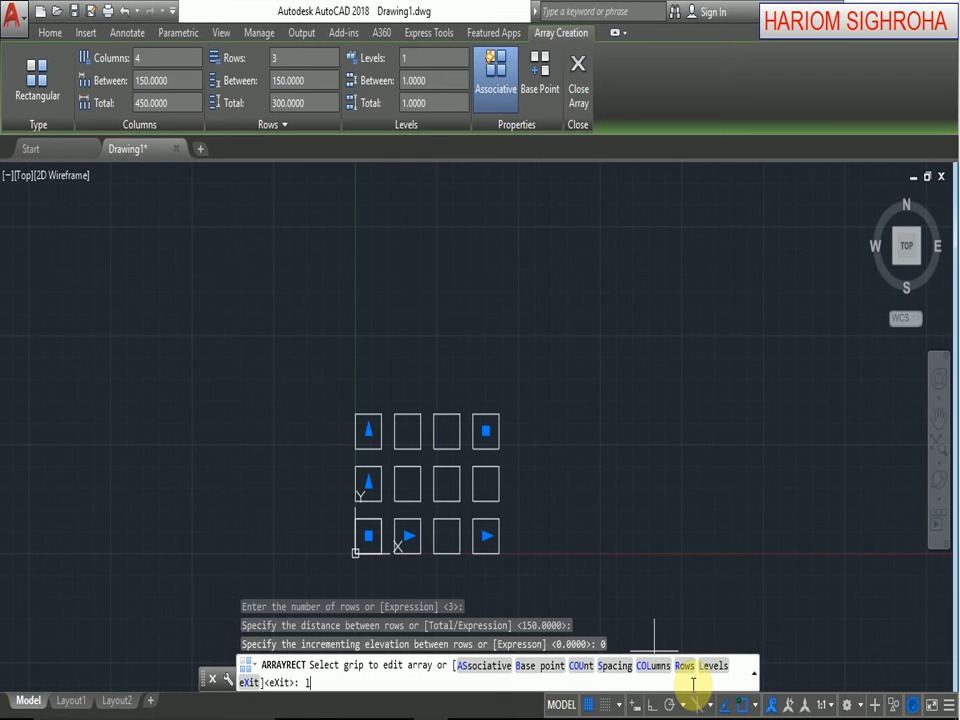
Set the array to 5 levels with a distance of 10 between levels, and finish the array.
key("Return")
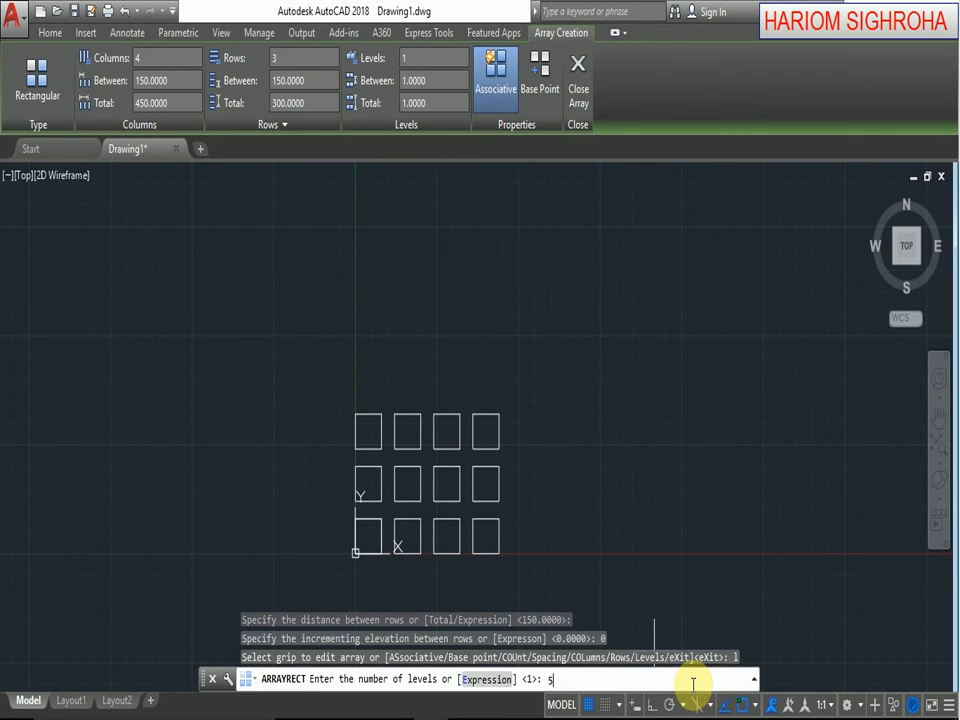
type("5")
key("Return")
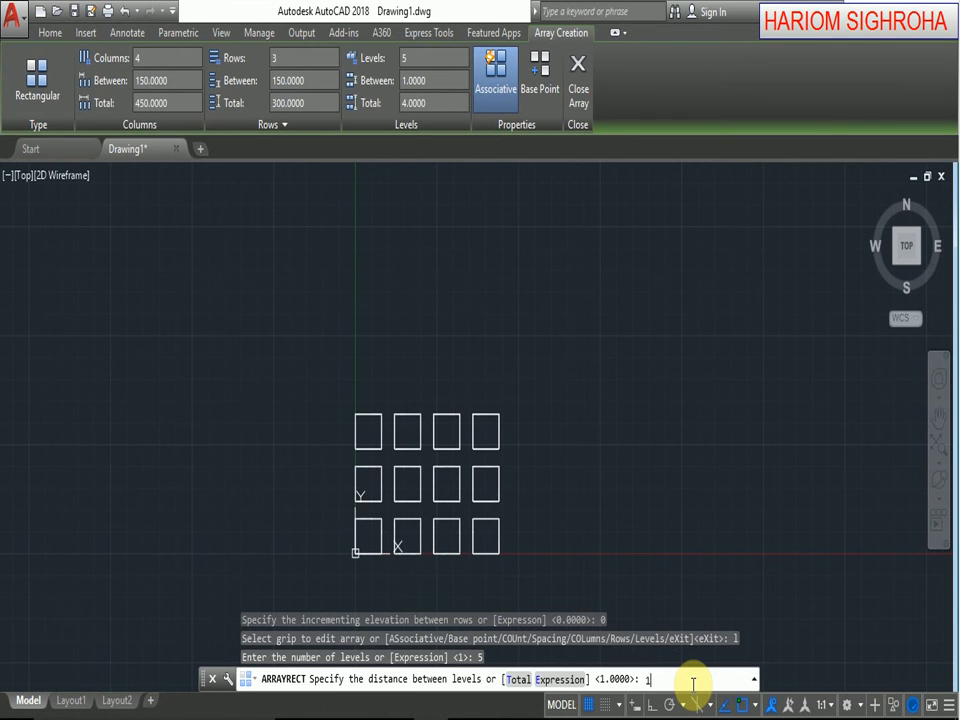
type("10")
key("Return")
key("Return")
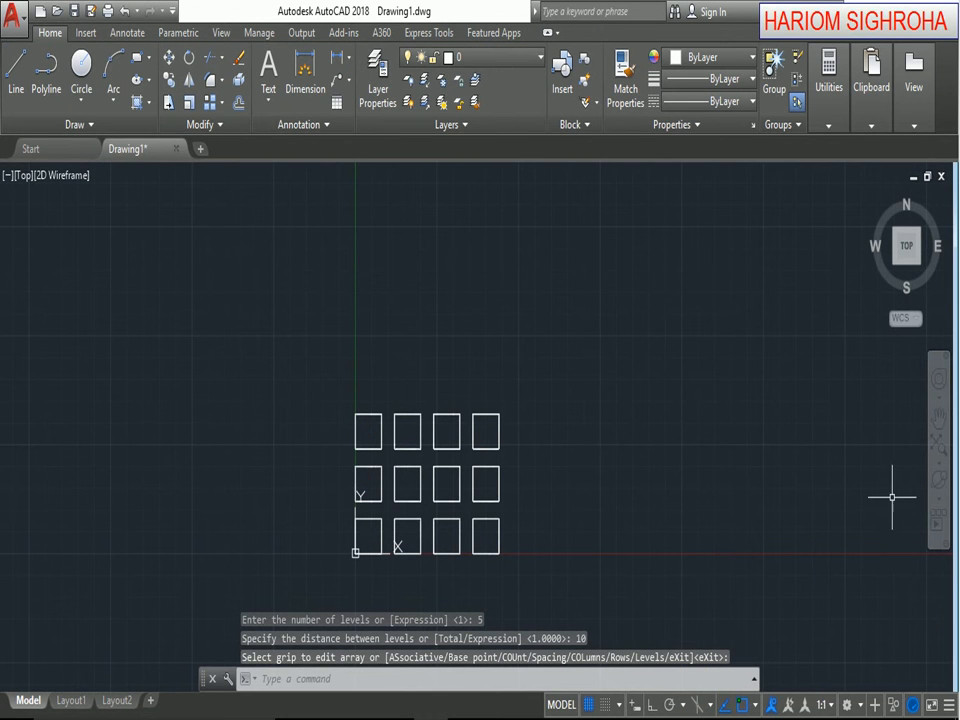
Examine the stacked levels of the rectangular array from a tilted 3D view and from the front view.
left_click(936, 490)
left_click_drag(607, 591, 520, 277)
right_click(520, 277)
left_click(541, 288)
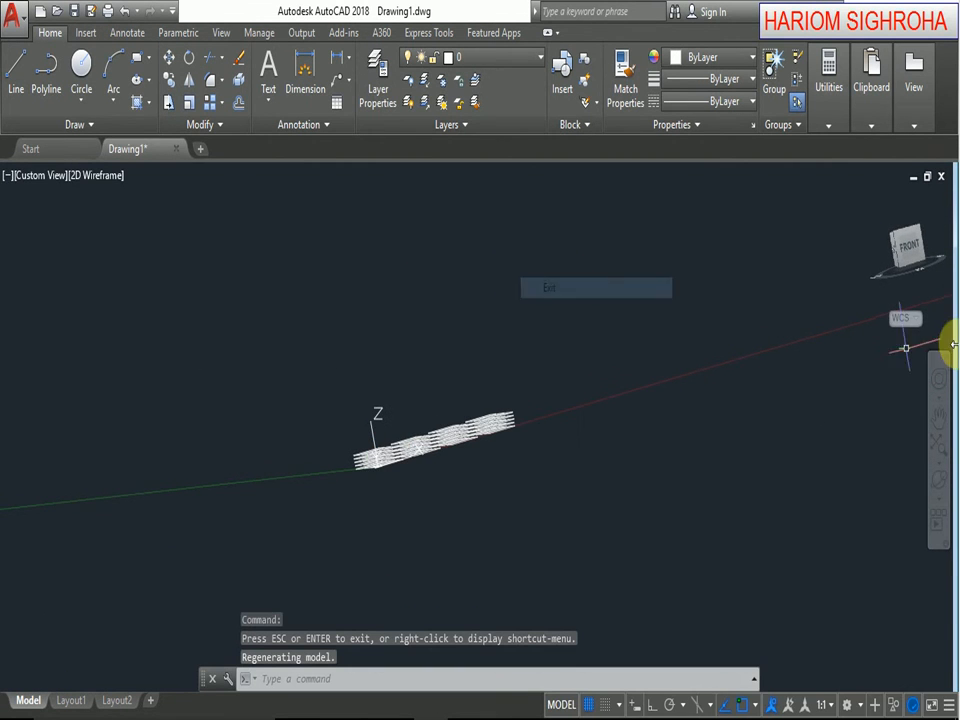
scroll(375, 450, "up", 5)
scroll(388, 484, "up", 2)
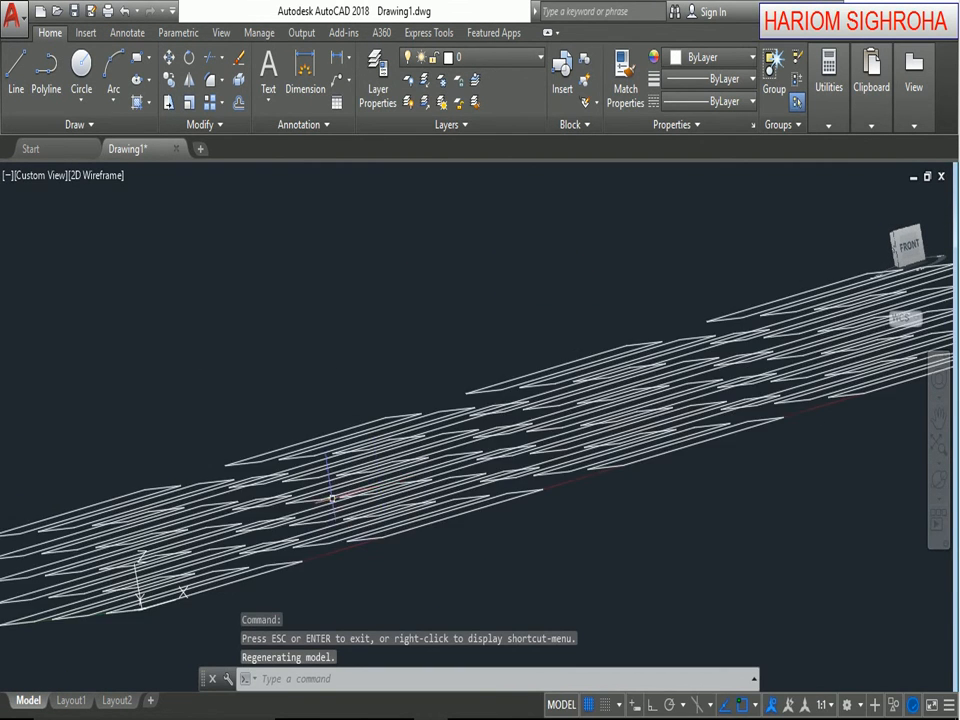
middle_click_drag(334, 497, 488, 403)
left_click(913, 254)
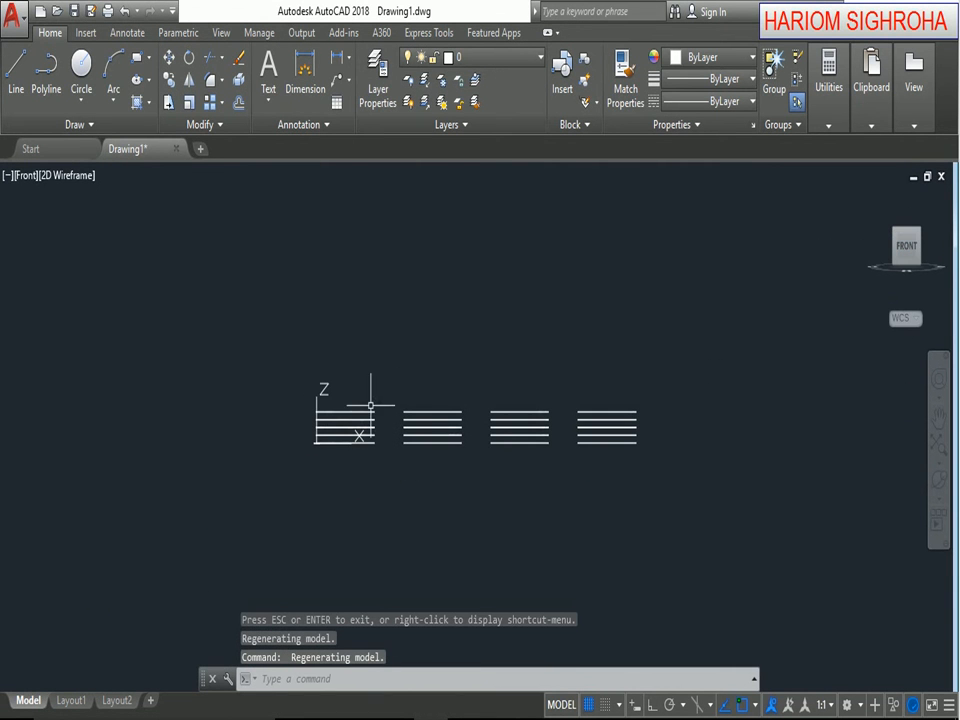
scroll(430, 418, "up", 5)
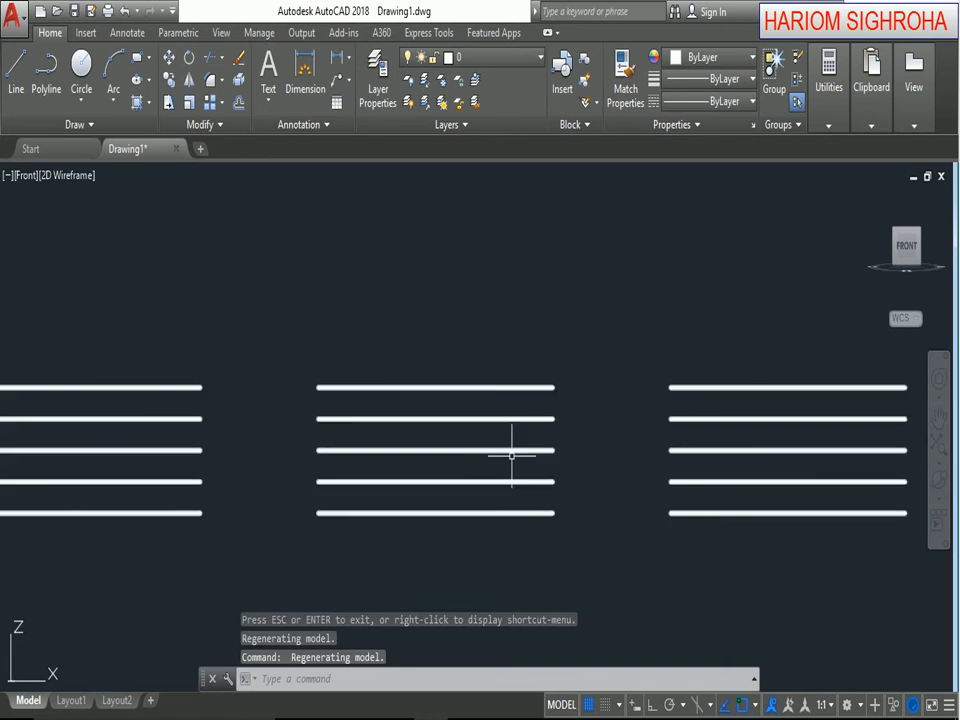
scroll(555, 528, "down", 4)
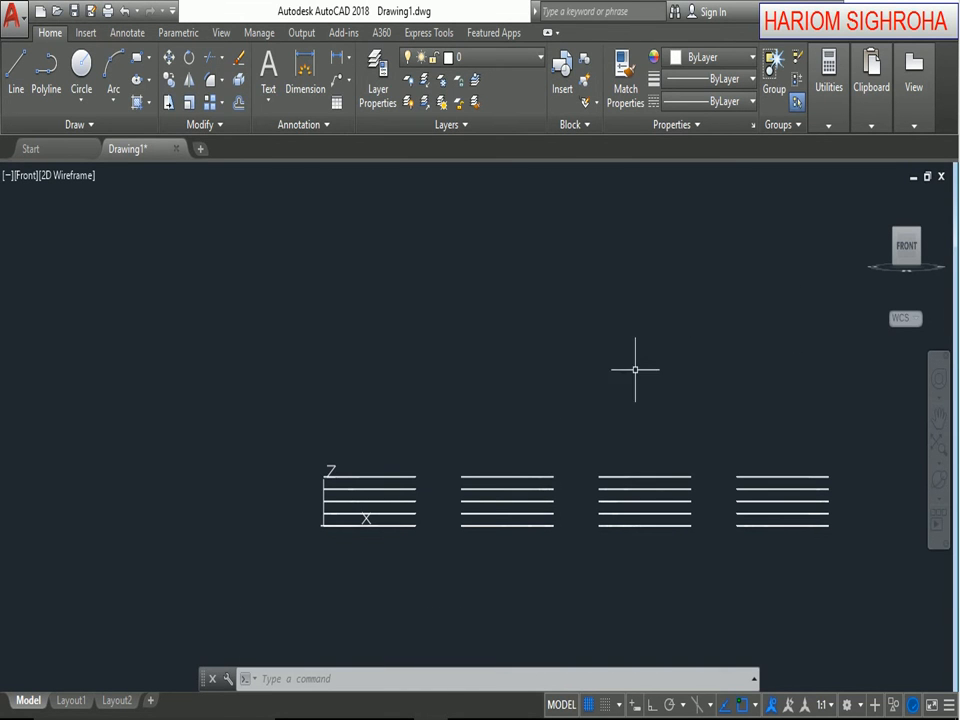
Undo the view changes and the rectangular array, and erase the remaining square at the origin.
left_click(124, 18)
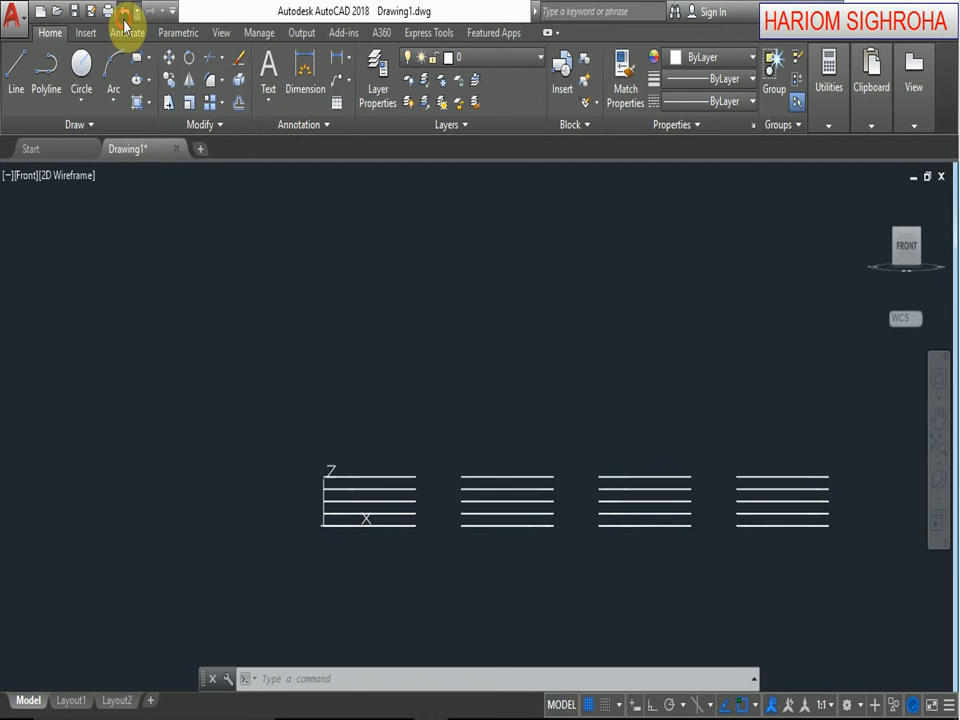
left_click(124, 18)
left_click(124, 18)
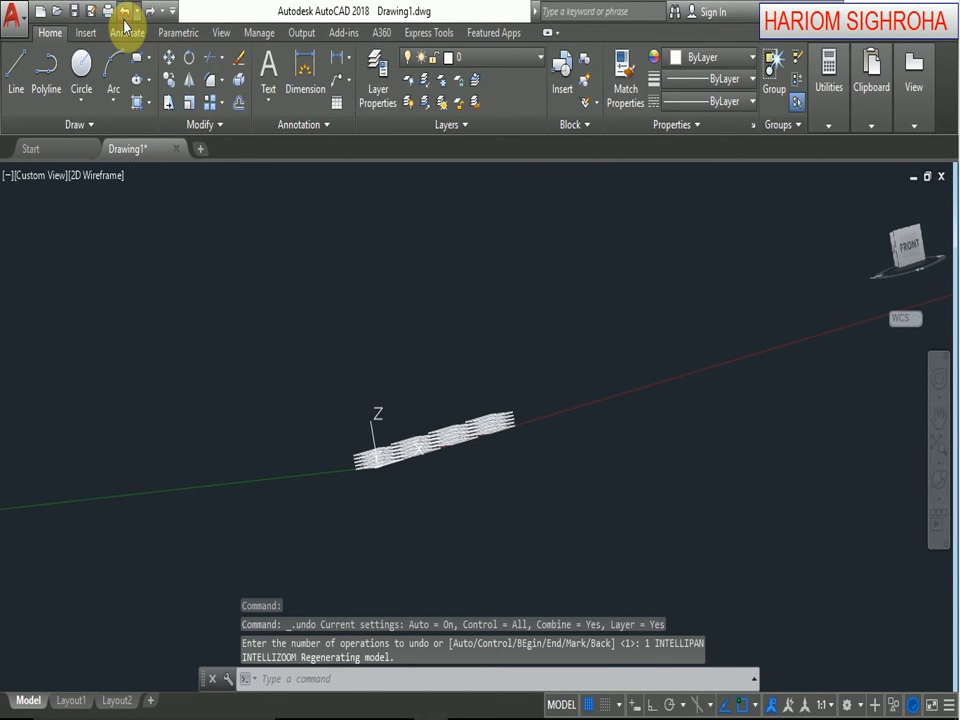
left_click(124, 18)
left_click(124, 18)
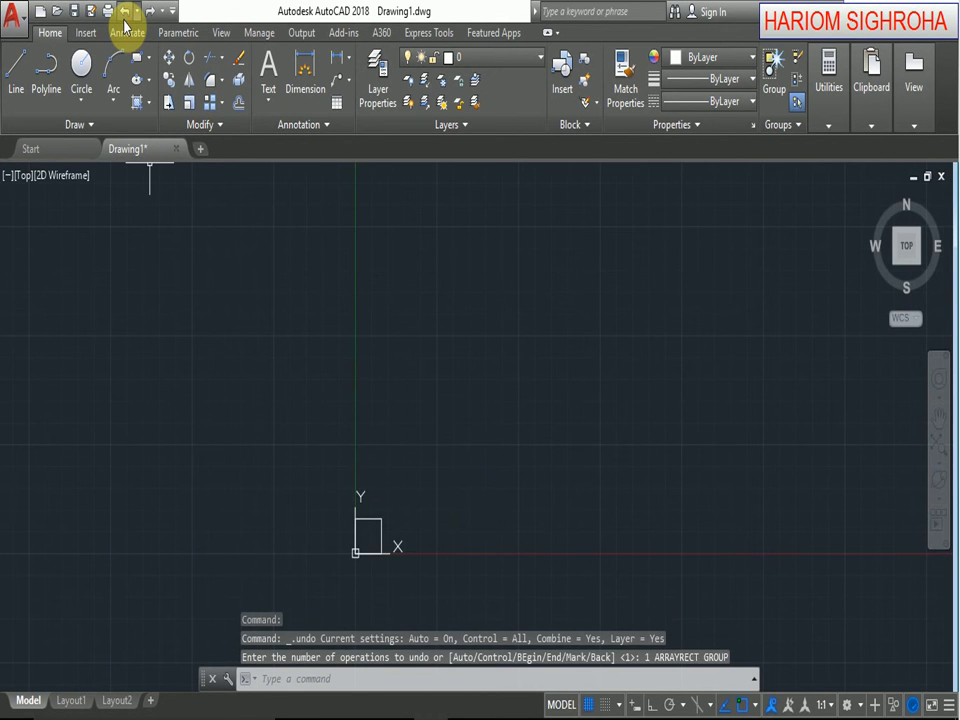
left_click(350, 504)
key("Delete")
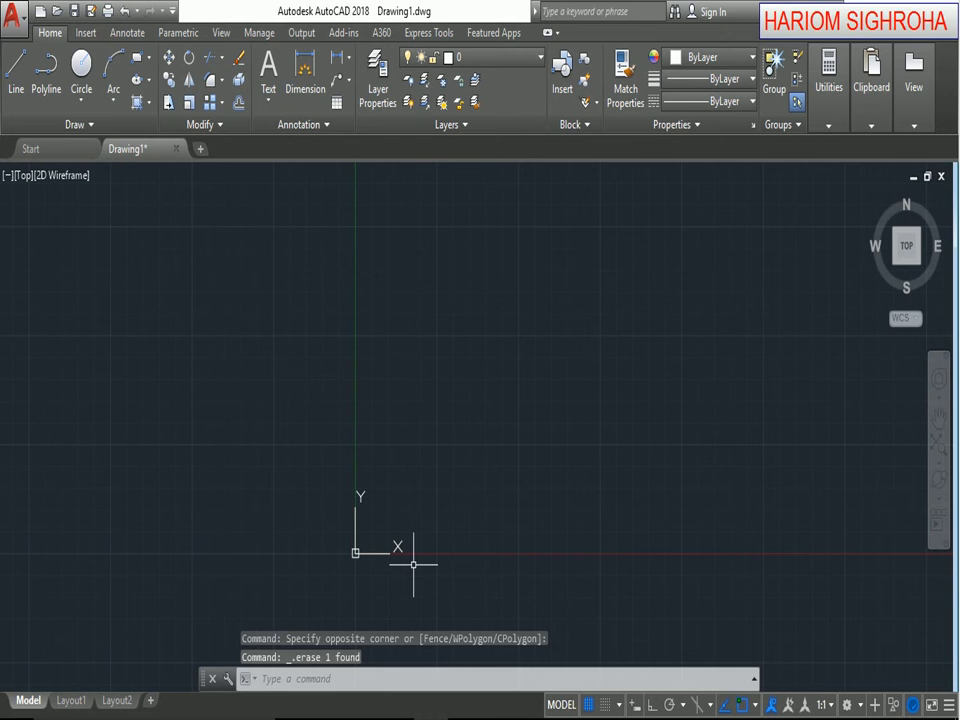
Draw a small circle freehand, with its center above and slightly to the positive X side of the origin.
left_click(76, 72)
left_click(389, 400)
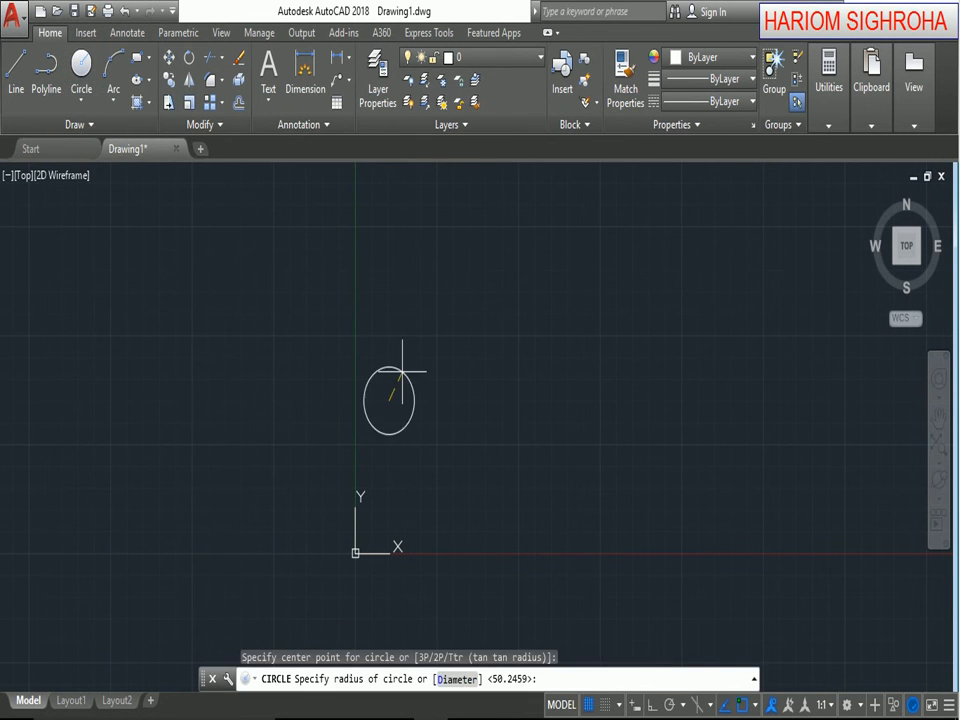
left_click(402, 384)
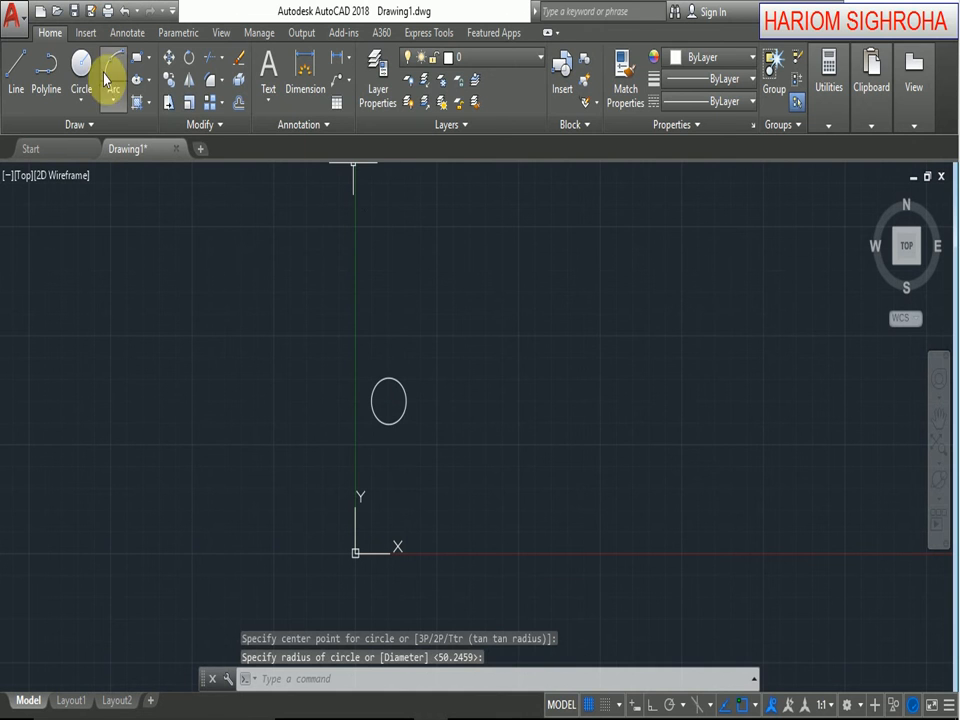
Draw a single slanted line about 1411 long from the circle's center, rising toward positive X and Y.
left_click(18, 70)
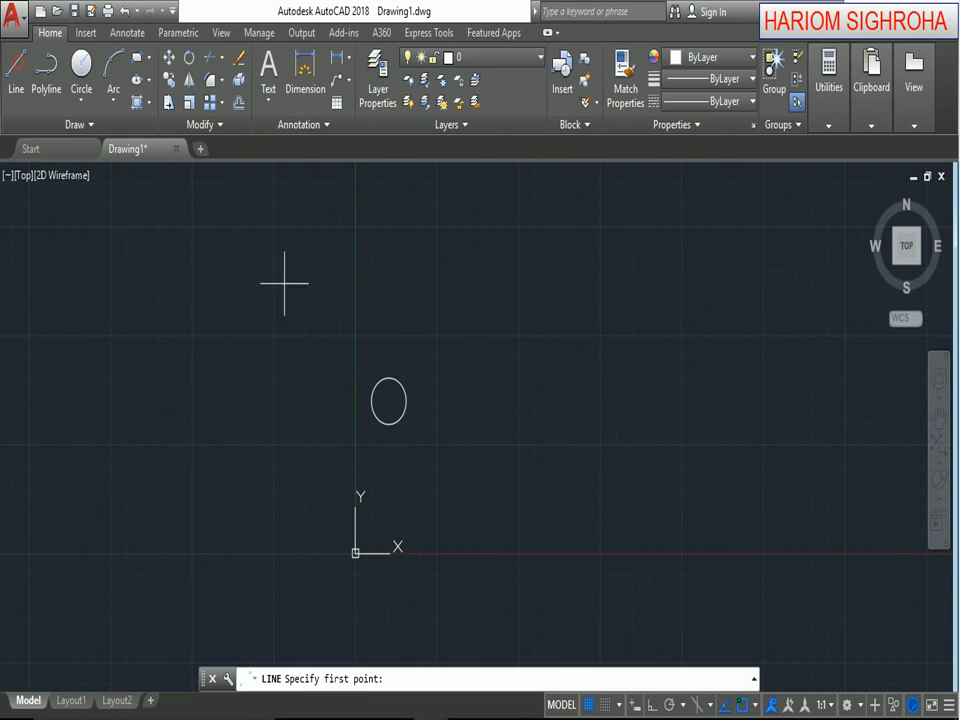
left_click(389, 400)
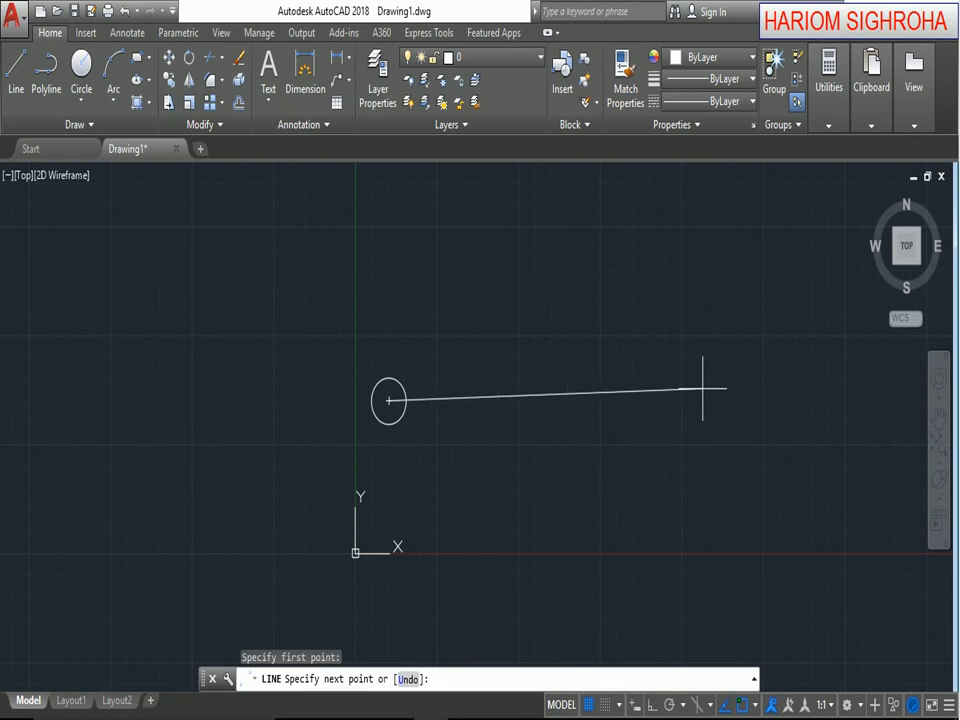
left_click(733, 229)
right_click(691, 388)
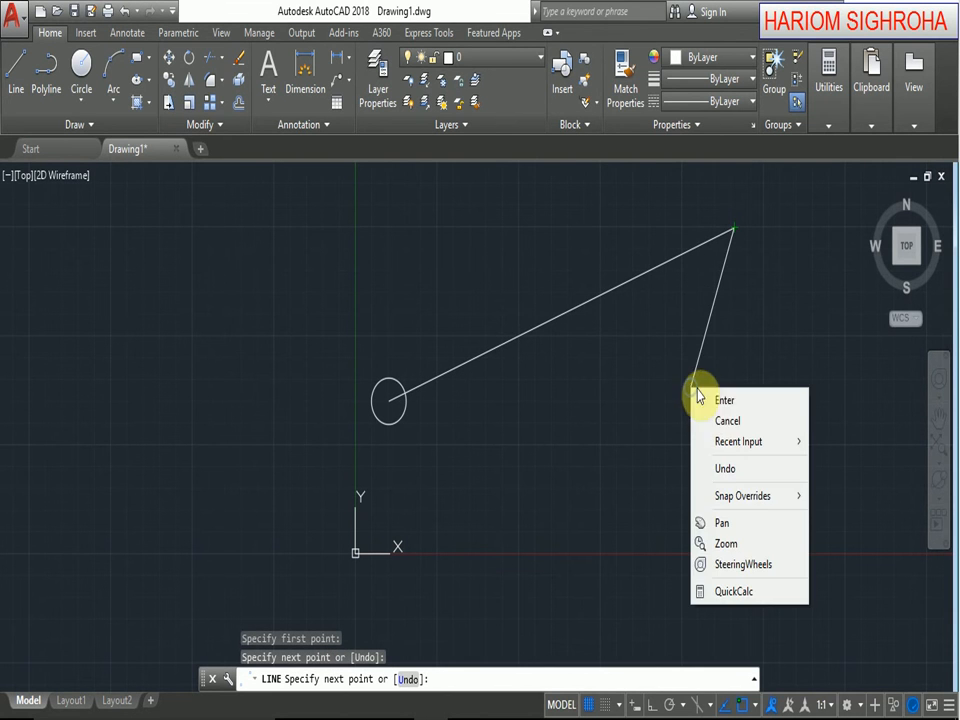
left_click(722, 402)
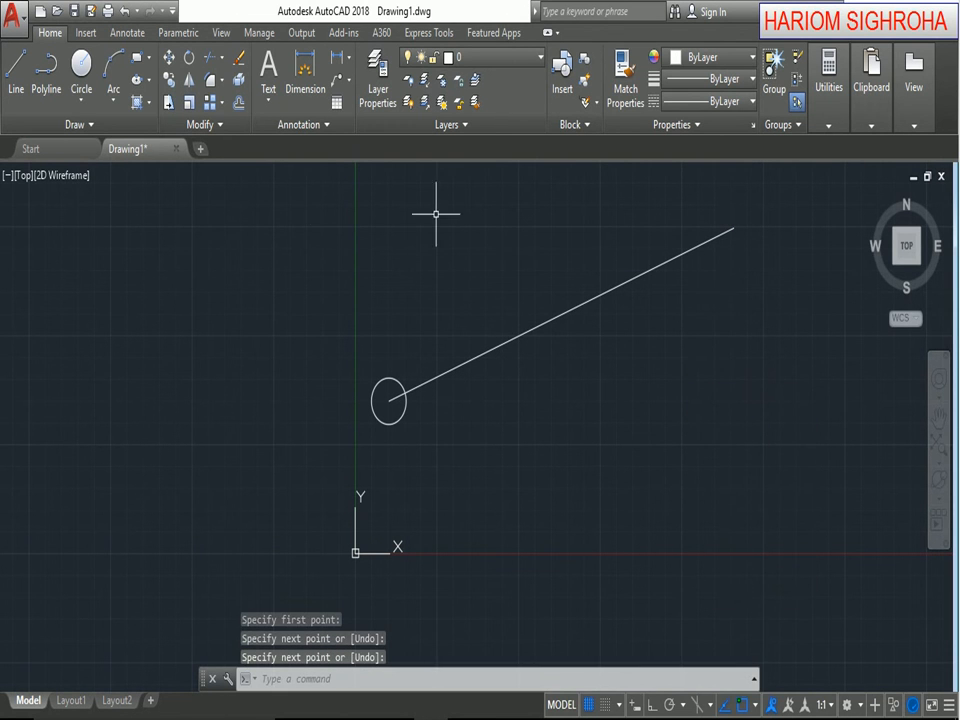
Start a path array of the circle, using the slanted line as the path curve.
left_click(222, 104)
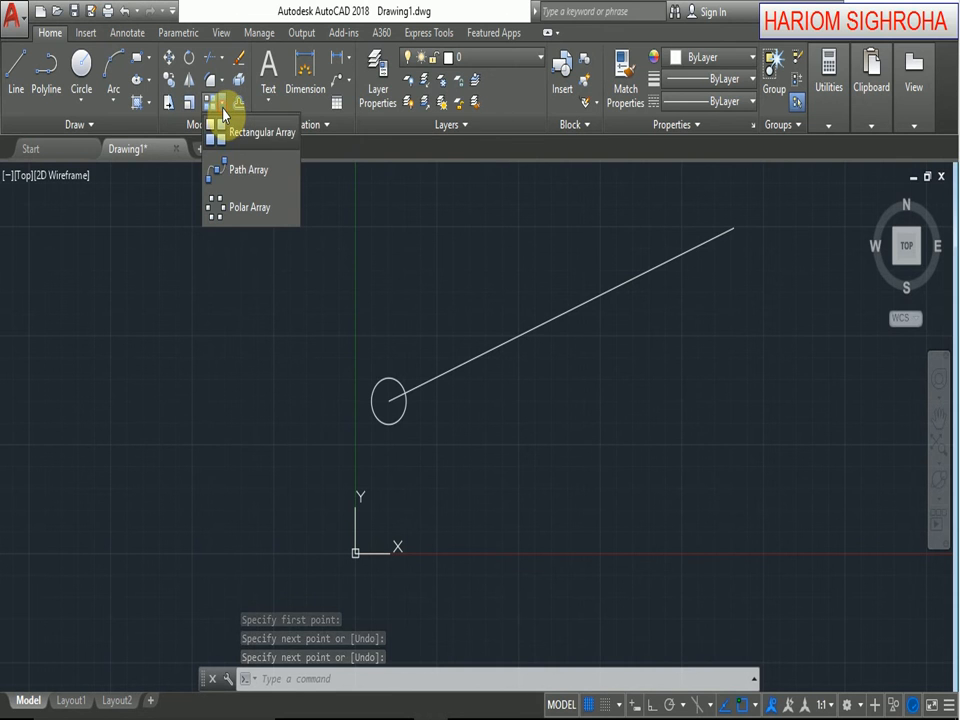
left_click(221, 169)
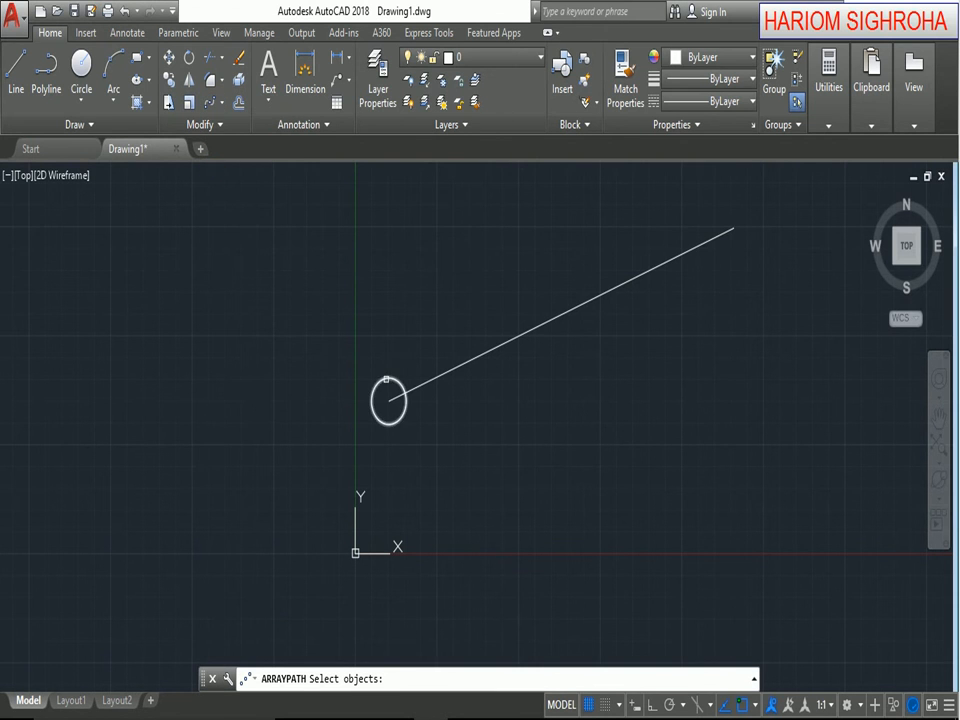
left_click(386, 379)
key("Return")
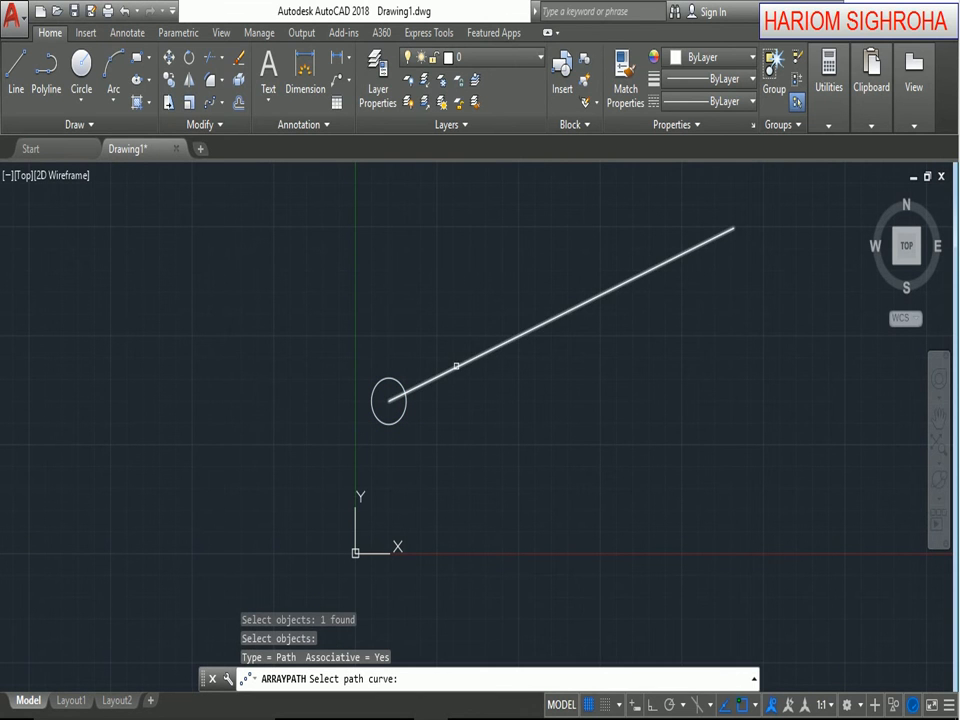
left_click(456, 366)
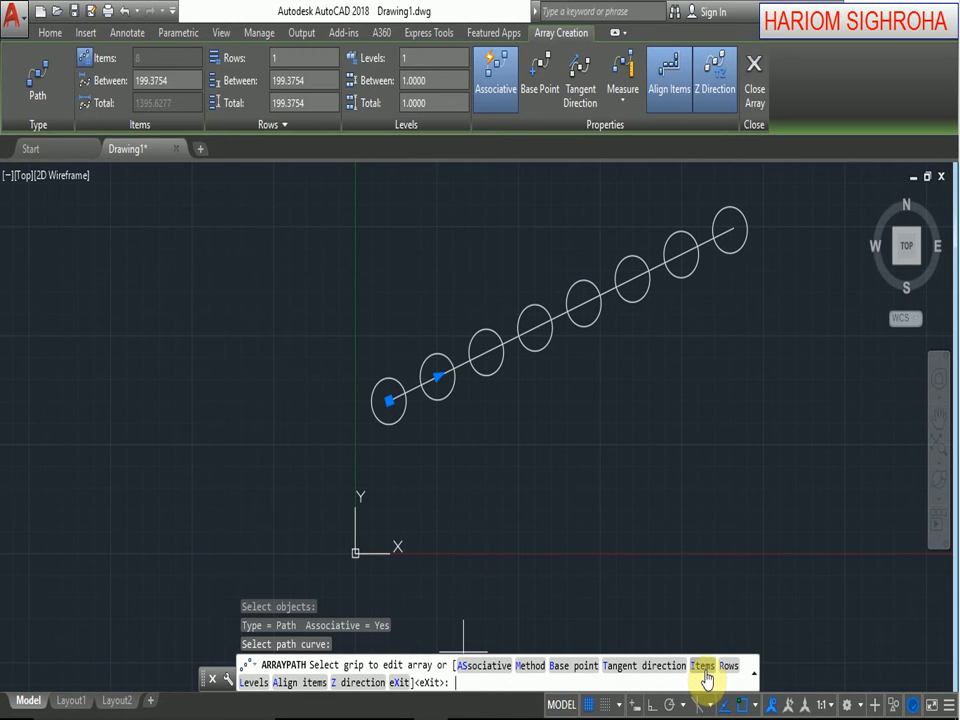
Set the path array's item distance to 100 with 8 items, and change its path method to Divide.
type("I")
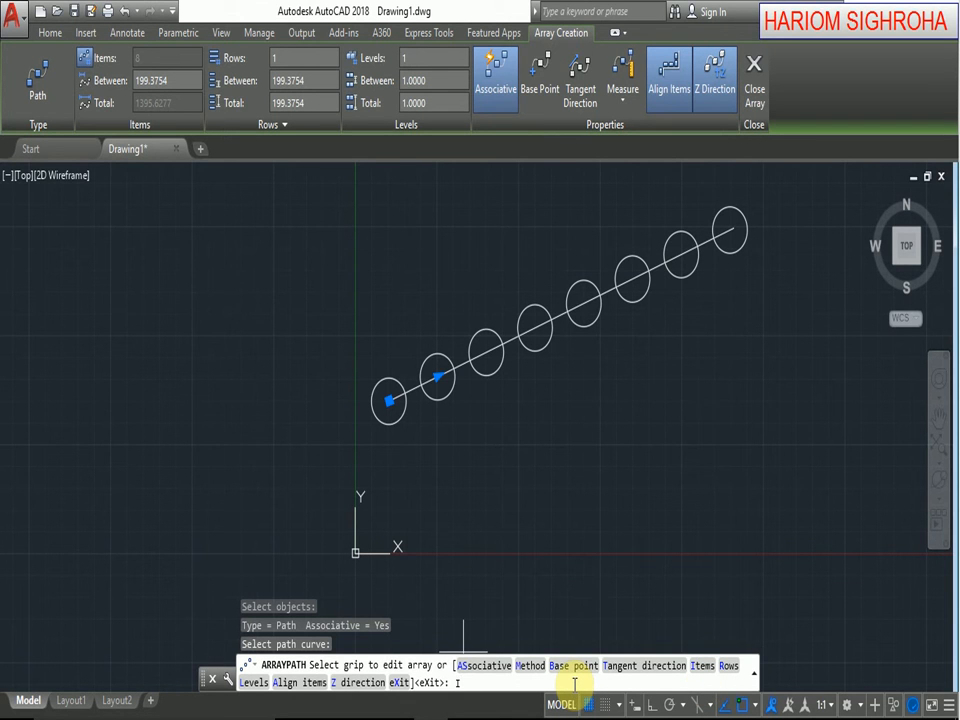
key("Return")
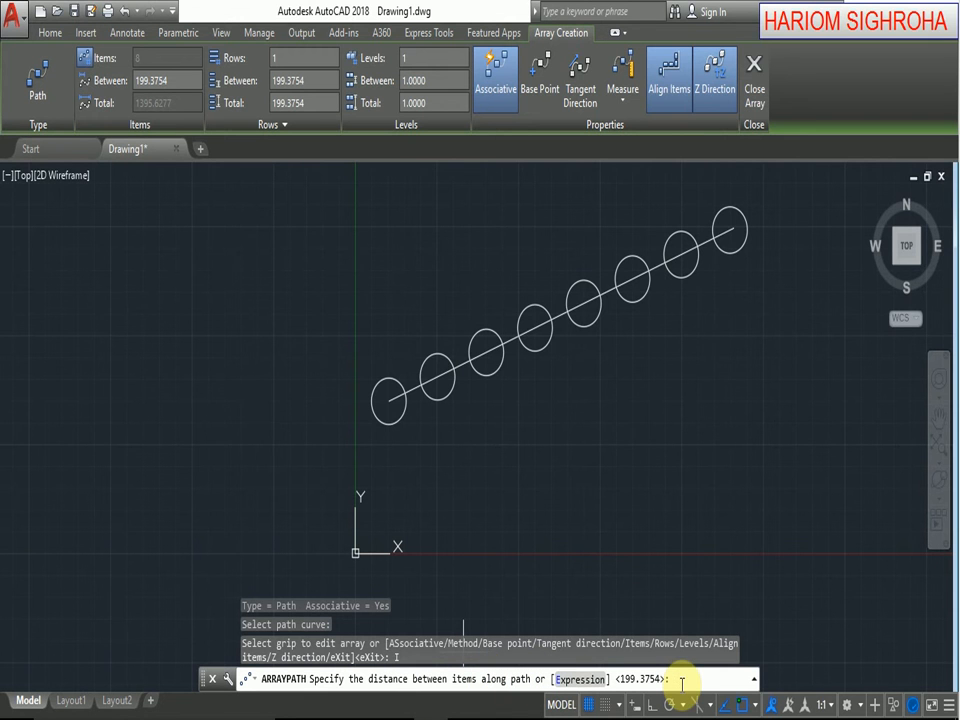
type("100")
key("Return")
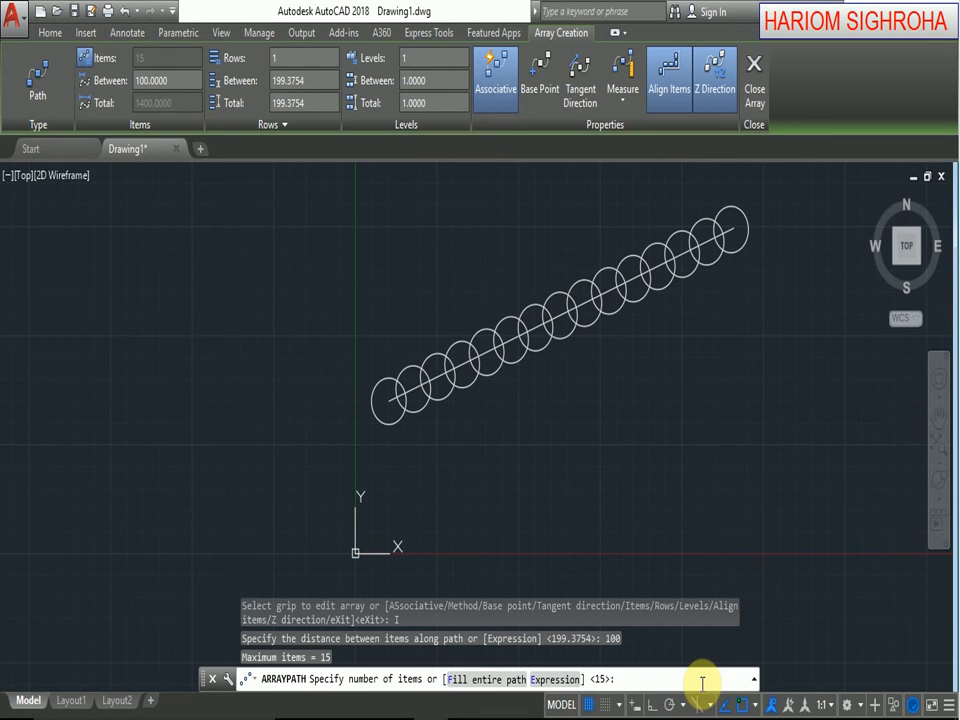
type("8")
key("Return")
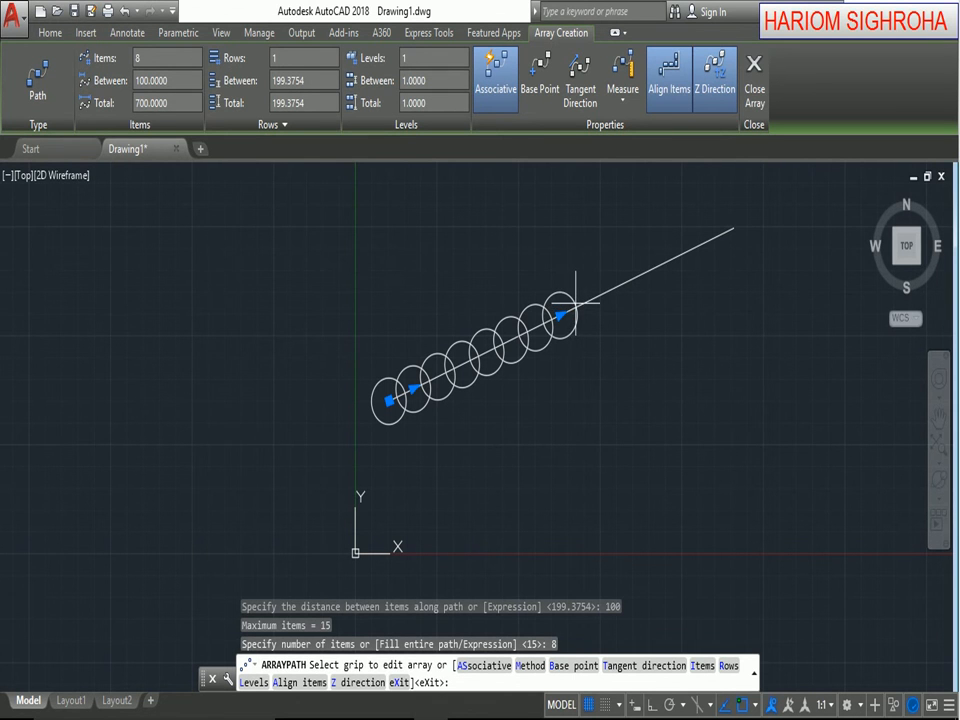
left_click(533, 667)
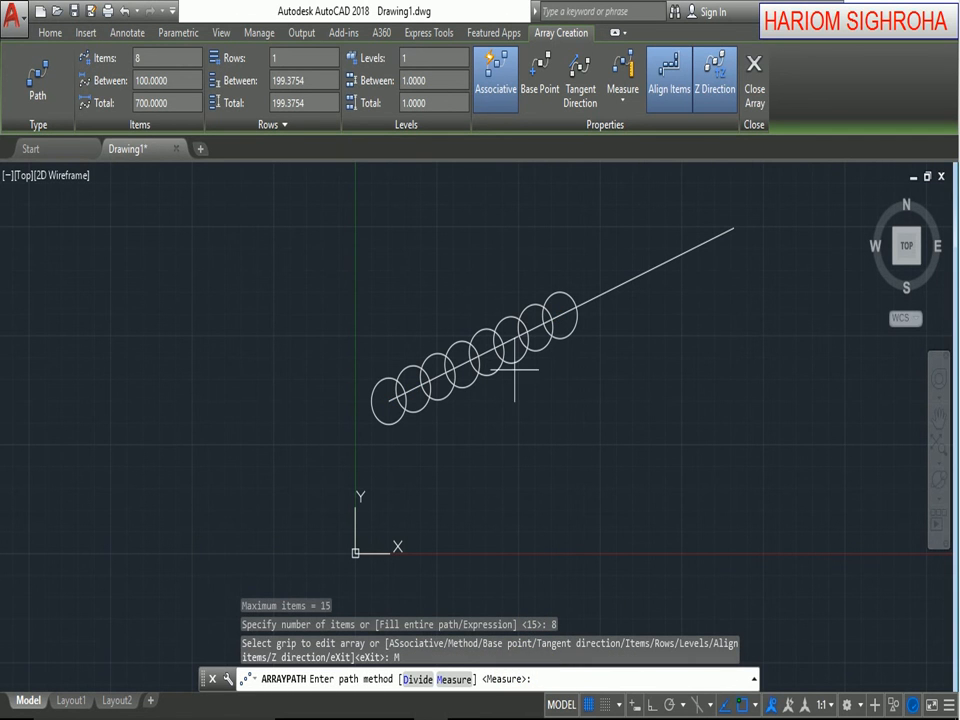
left_click(418, 679)
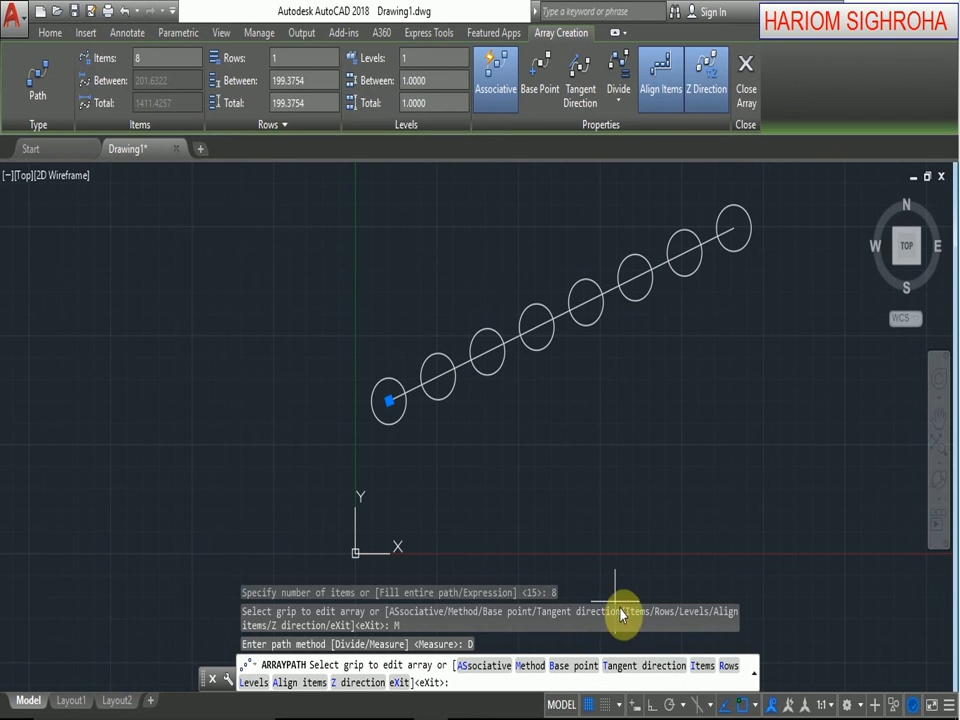
Give the path array 3 rows spaced 150 apart with an elevation increment of 10, and finish the array.
left_click(727, 677)
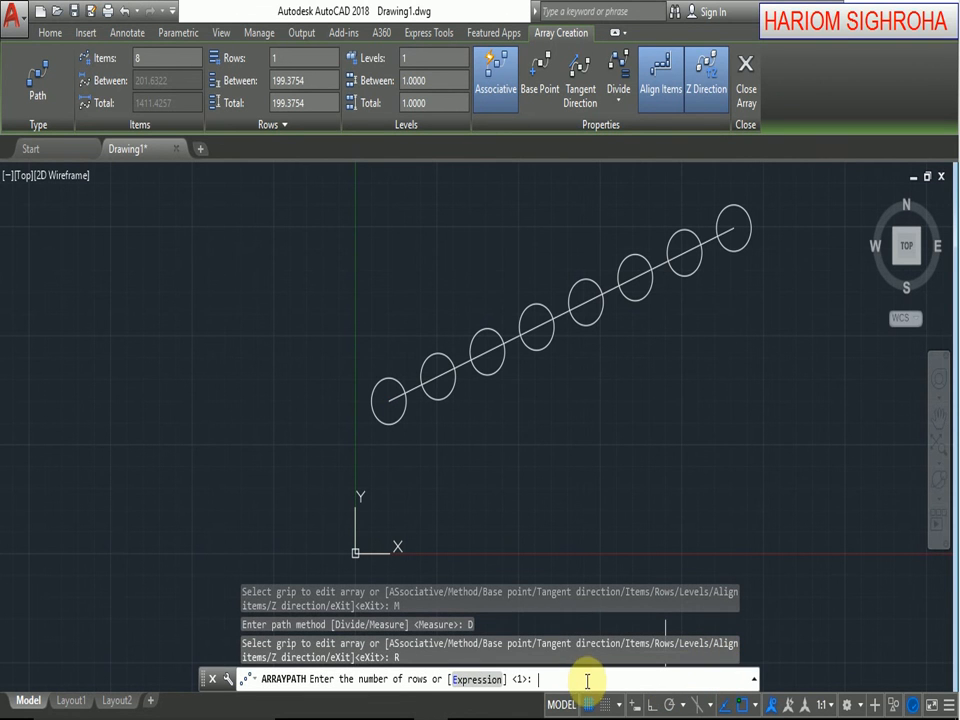
type("3")
key("Return")
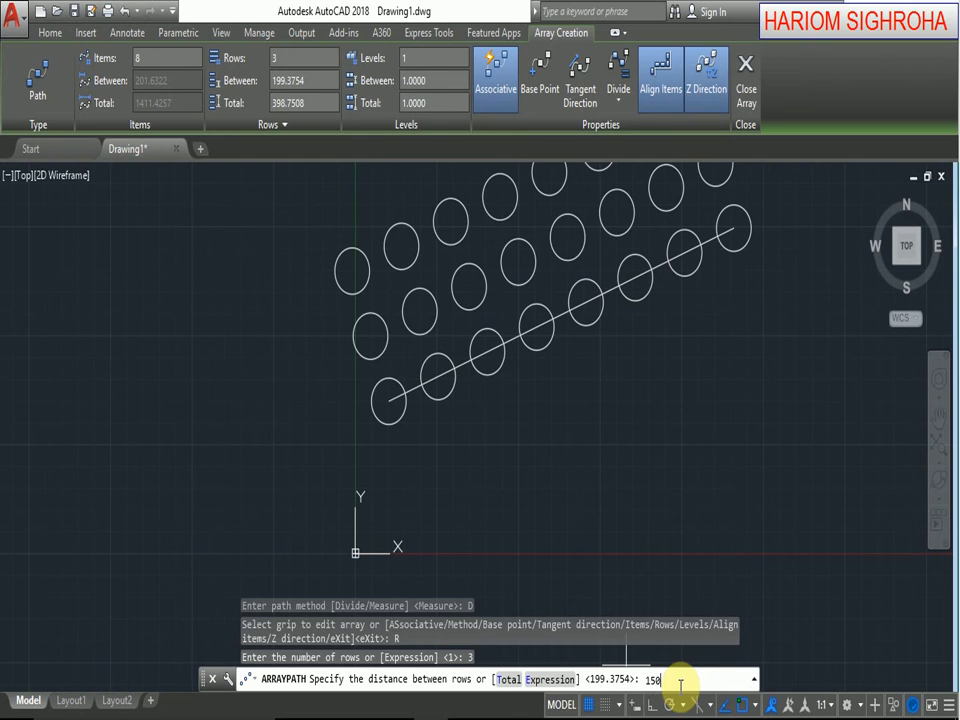
key("Return")
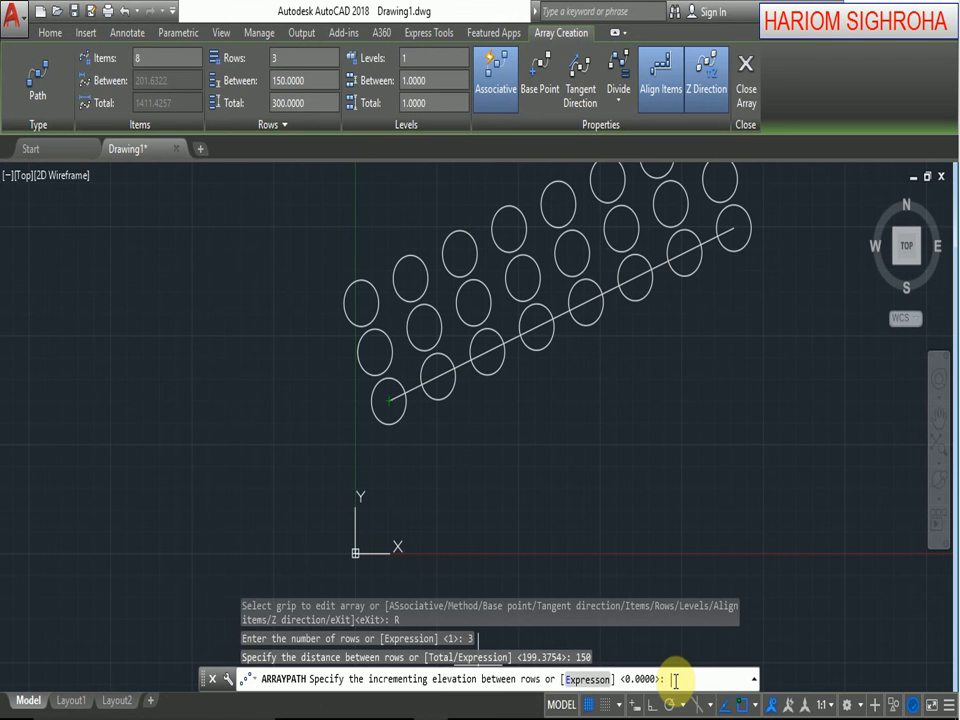
type("0")
key("Return")
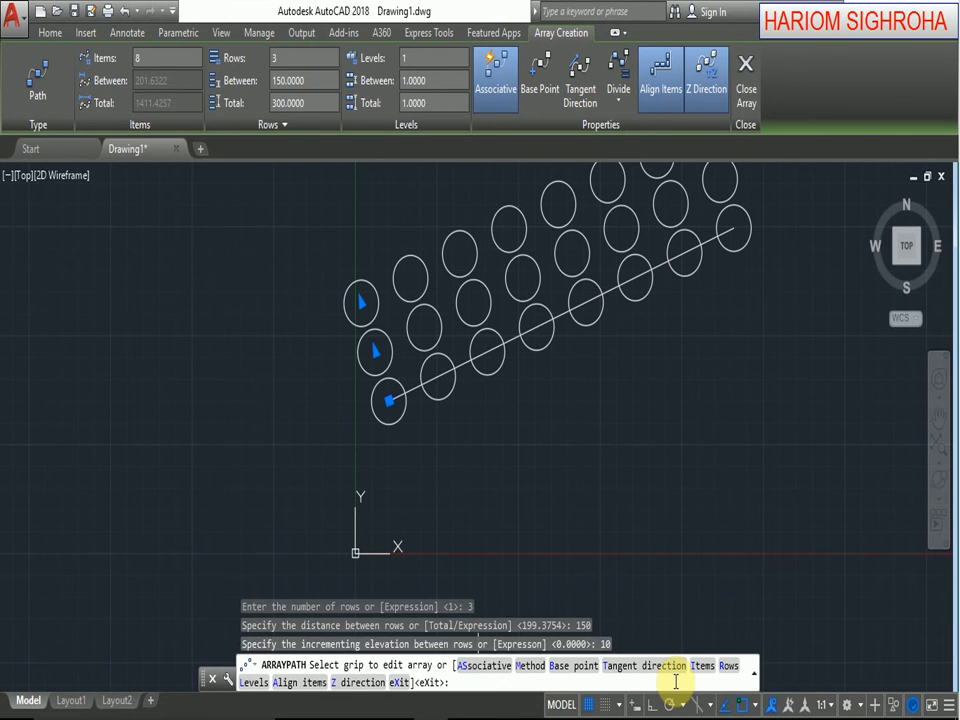
key("Return")
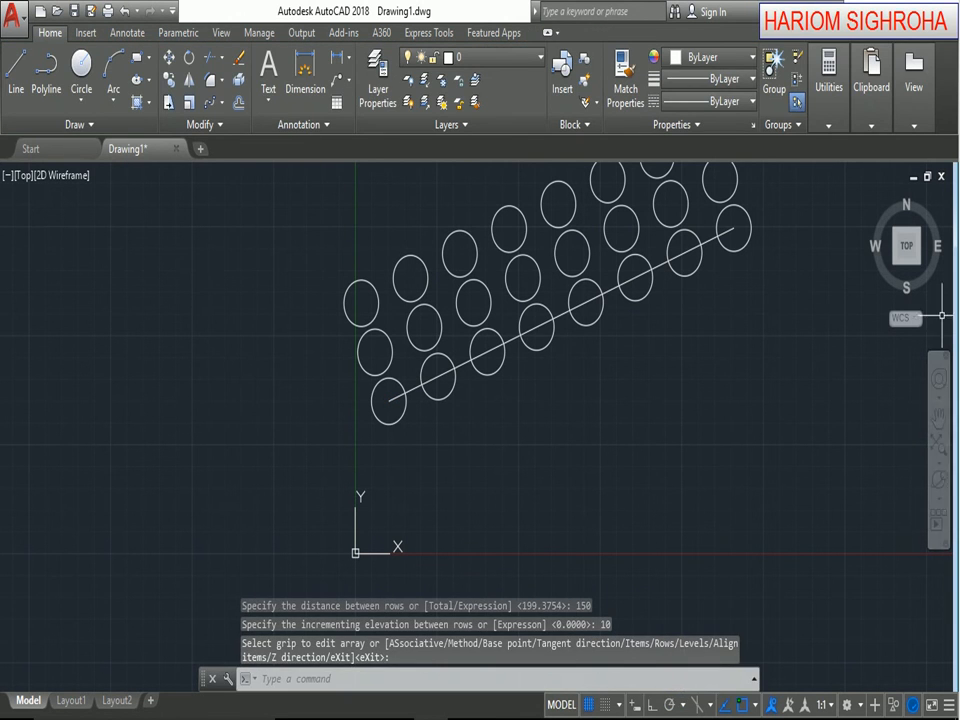
Examine the elevation steps between the circle rows from the front and left views.
left_click(916, 270)
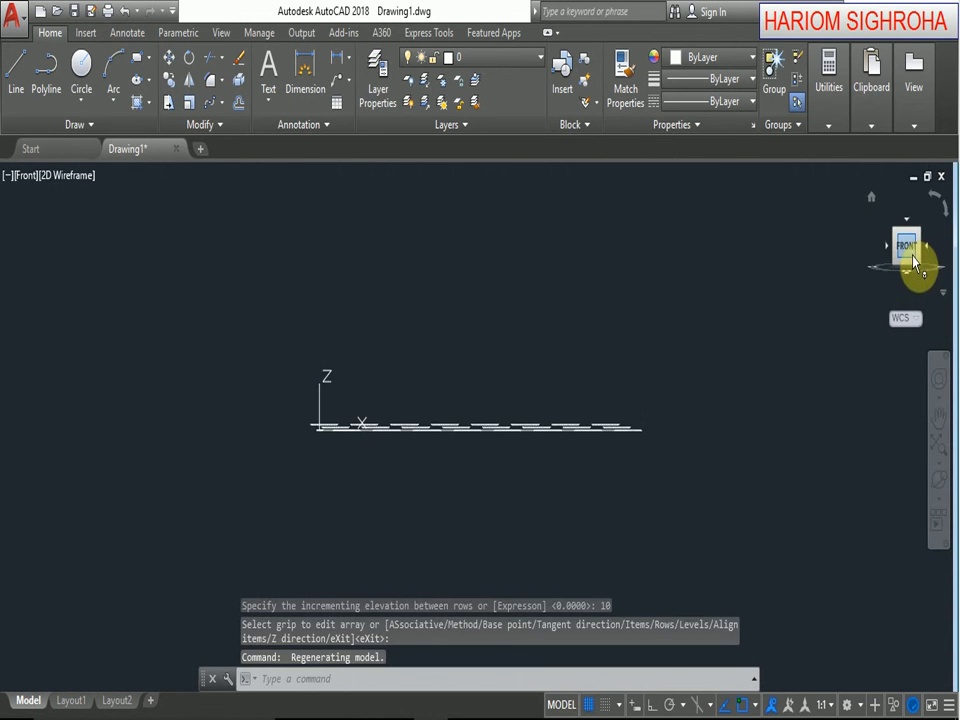
left_click(913, 256)
scroll(474, 418, "up", 4)
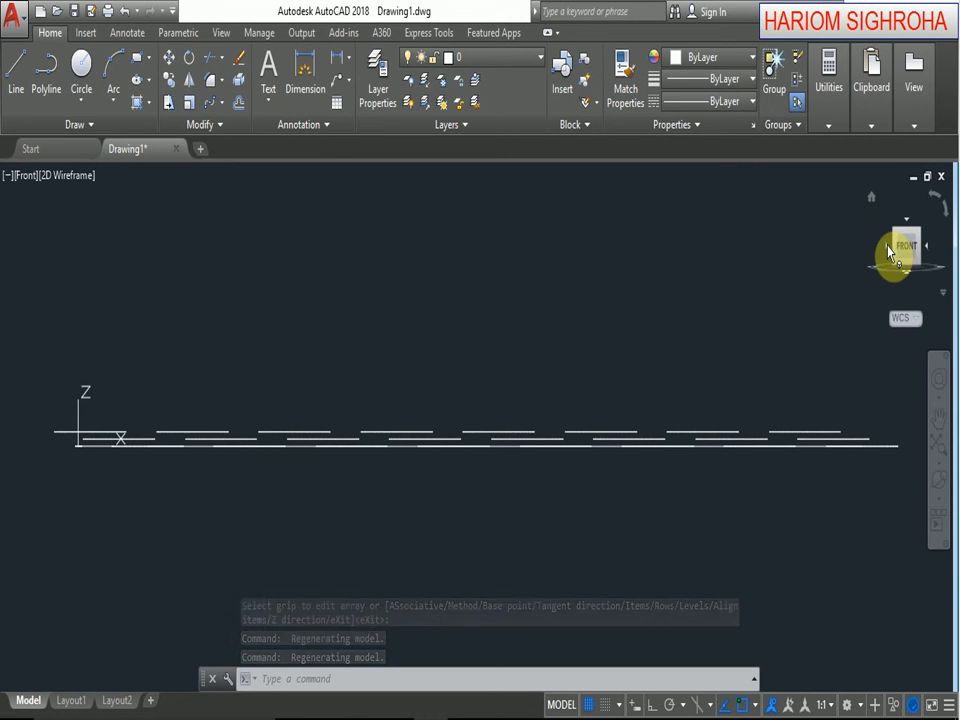
left_click(889, 251)
scroll(507, 443, "up", 4)
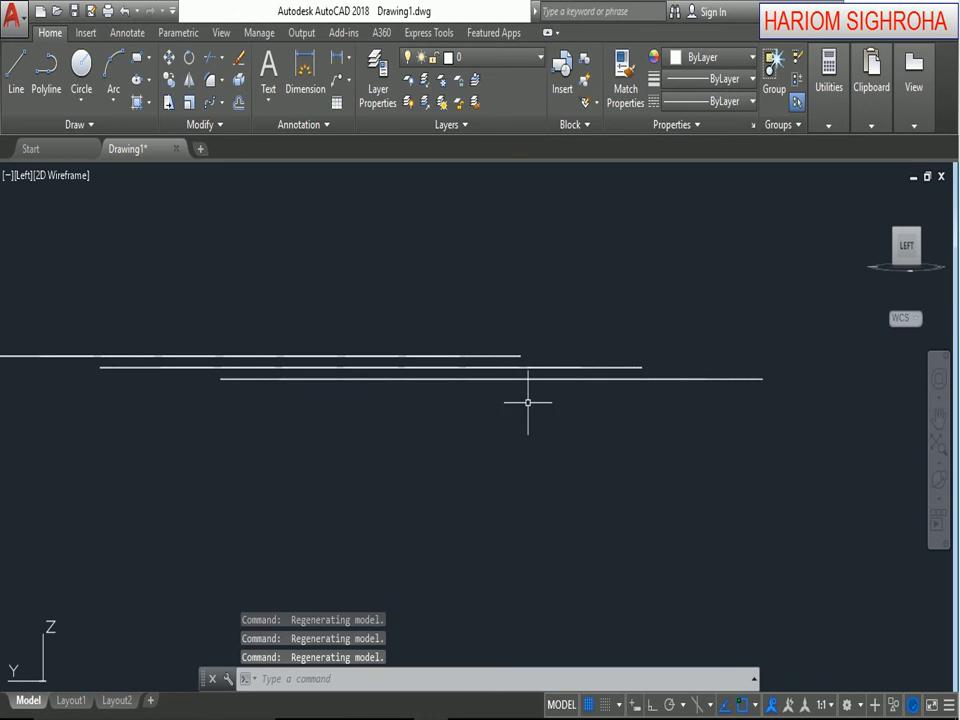
scroll(528, 396, "down", 2)
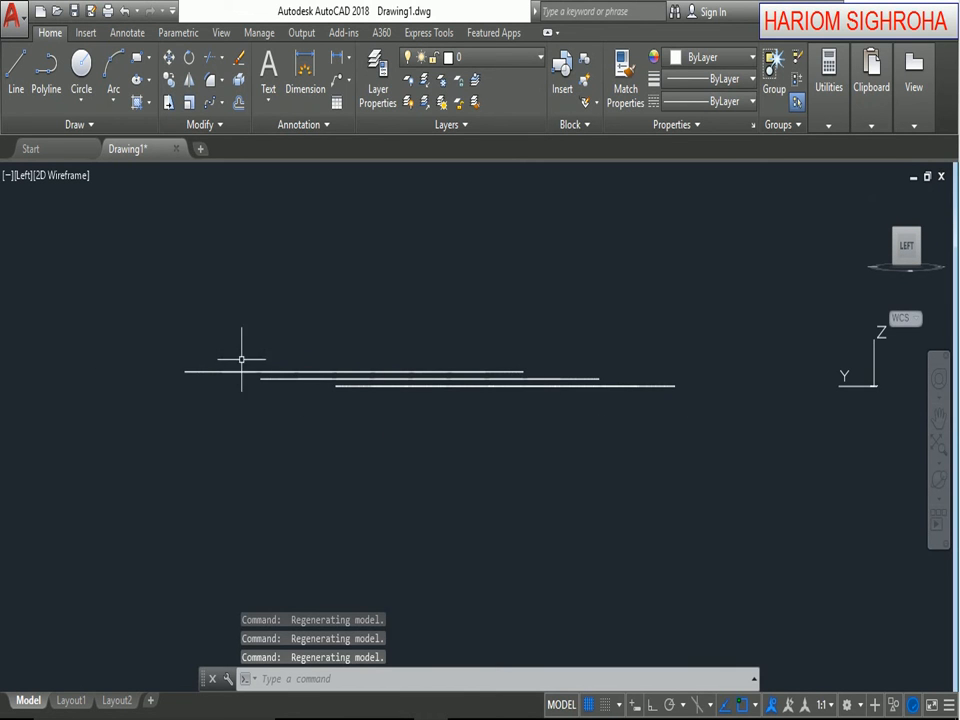
Undo the view changes and the path array, leaving only the circle and the slanted line.
left_click(123, 11)
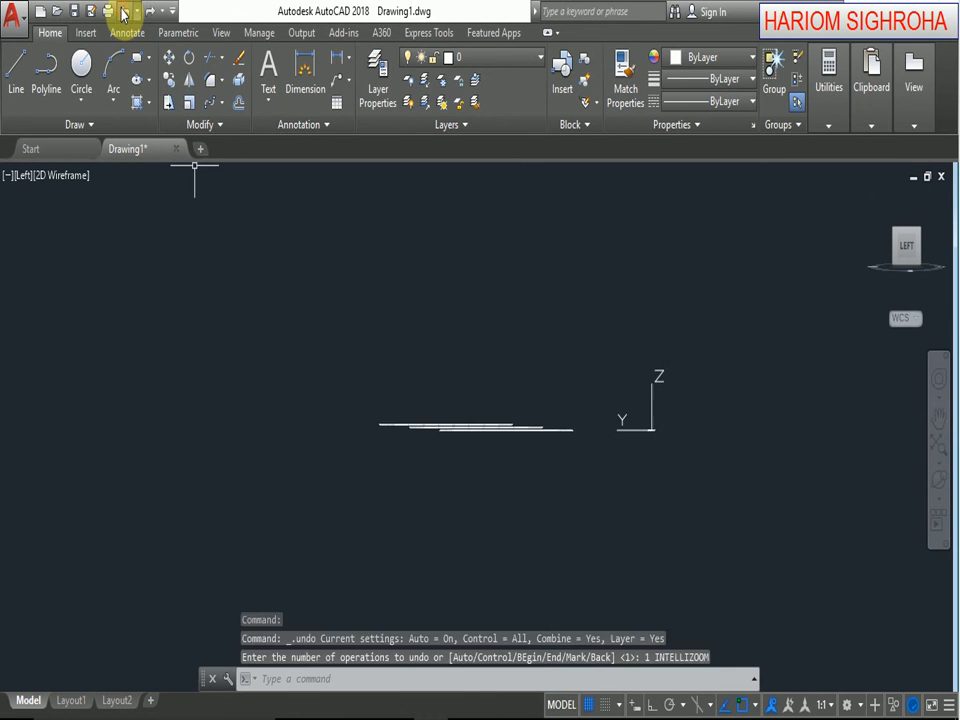
left_click(123, 11)
left_click(123, 11)
left_click(123, 11)
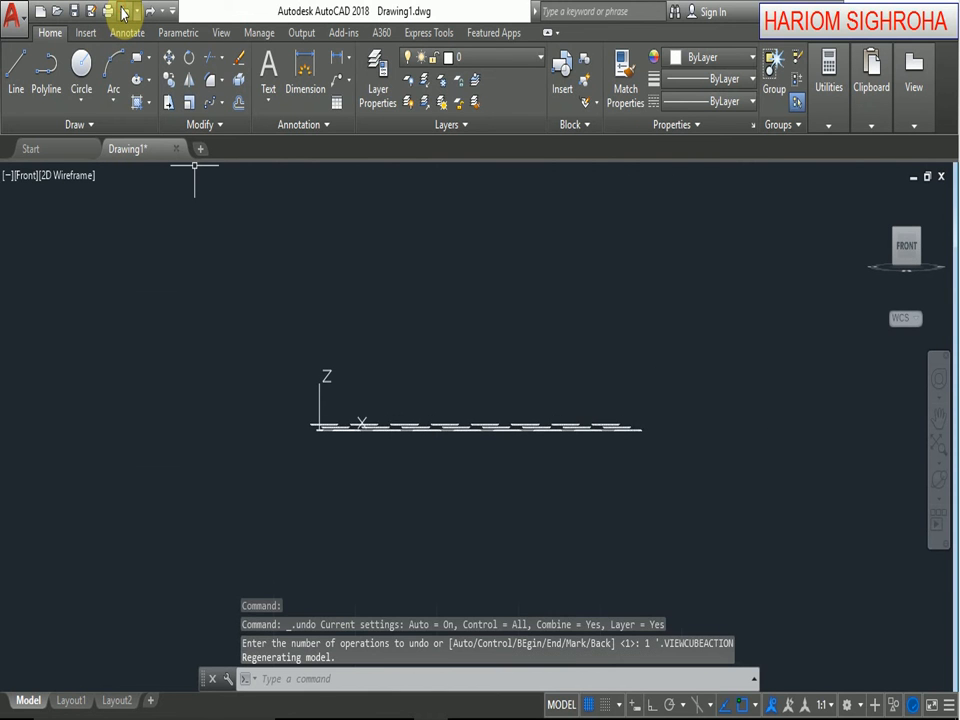
left_click(123, 11)
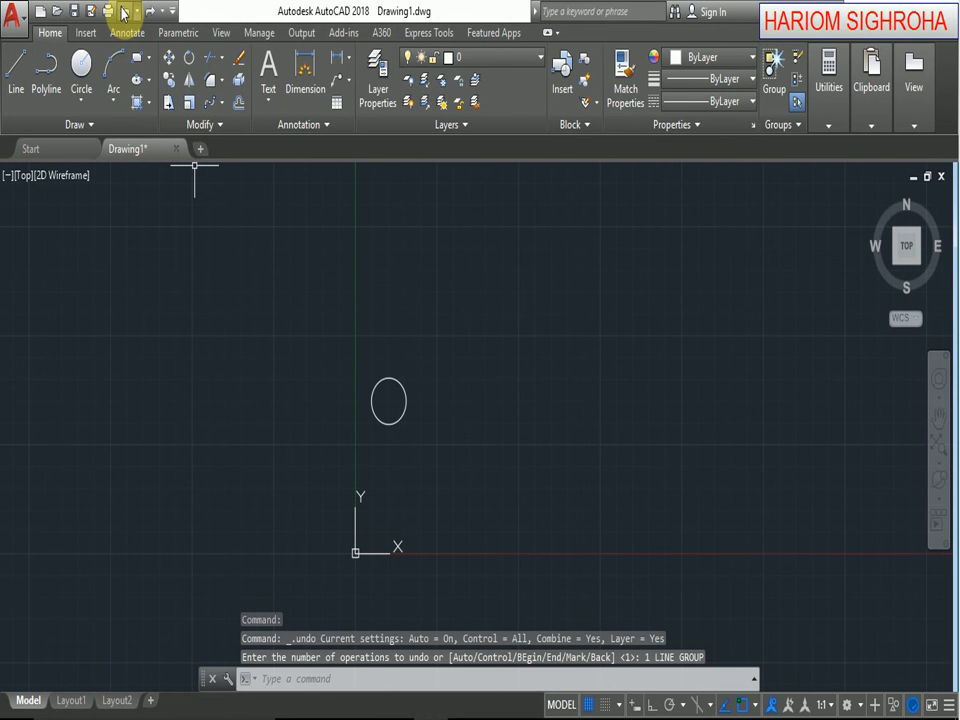
left_click(150, 11)
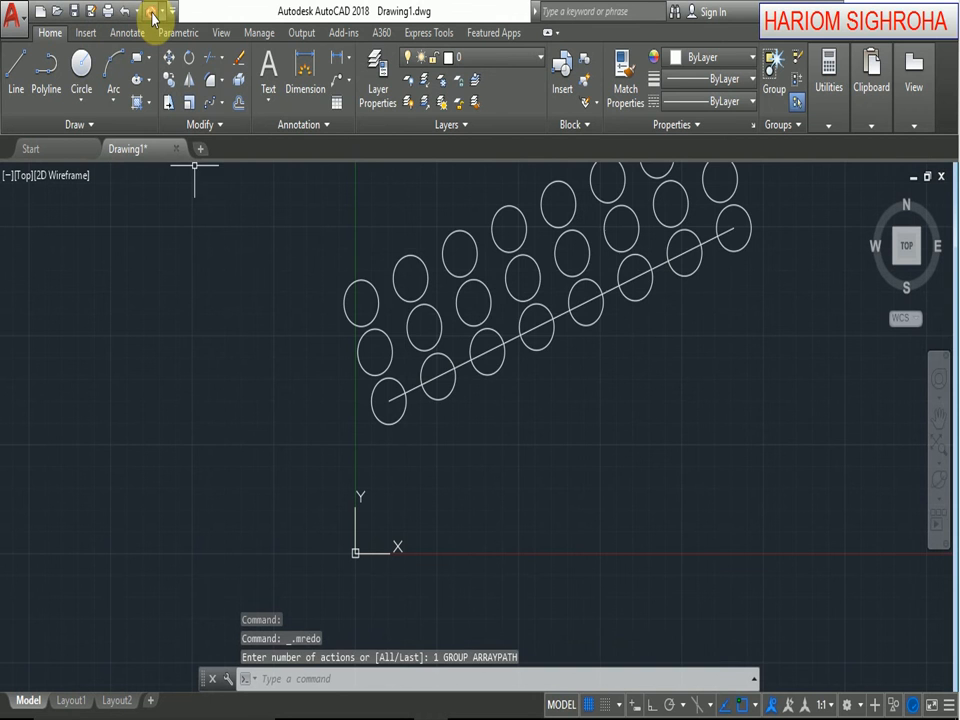
left_click(390, 281)
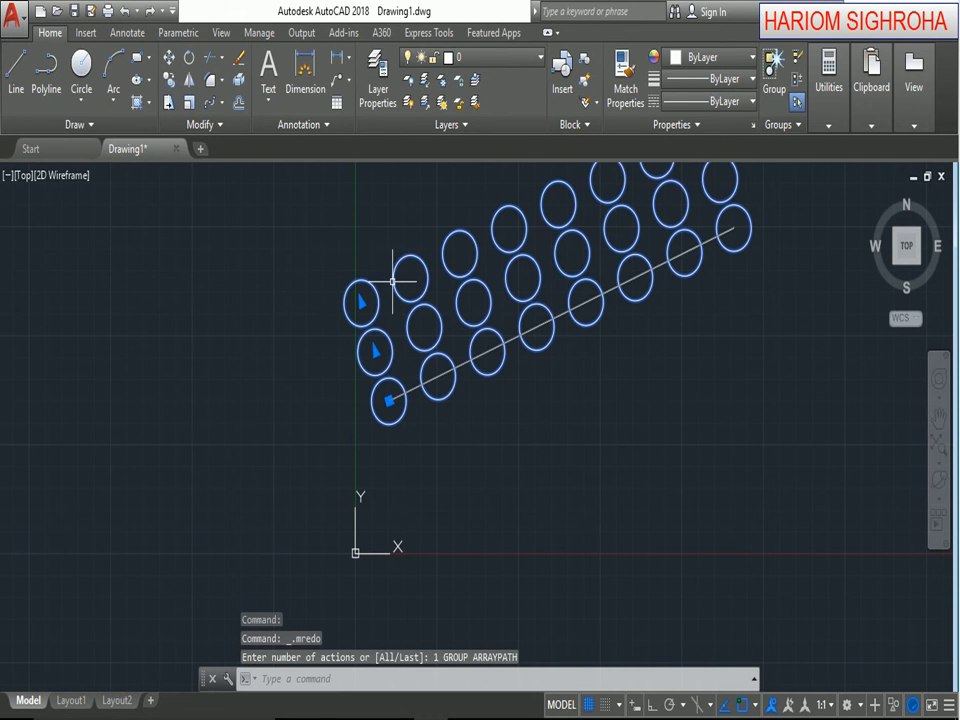
left_click(124, 11)
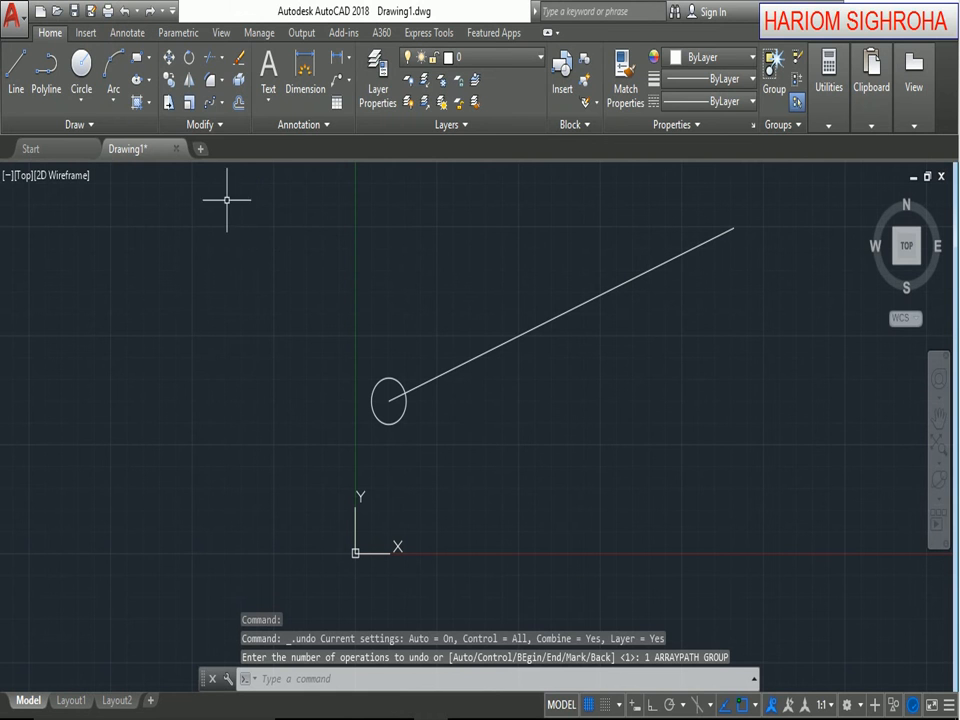
Erase the slanted line that starts at the circle's center.
left_click(222, 103)
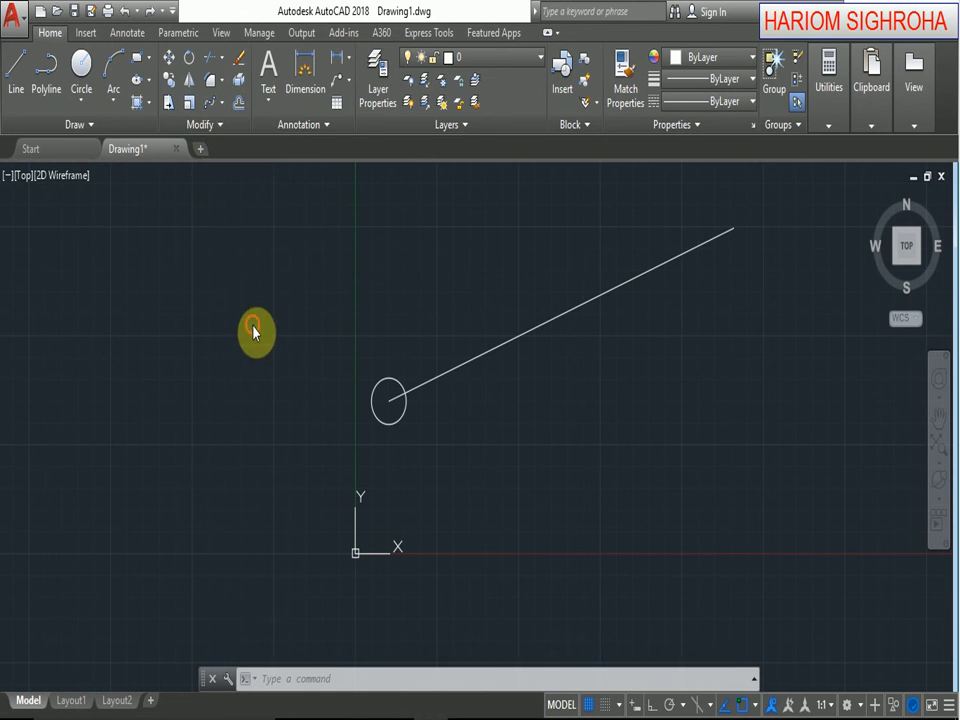
left_click(456, 364)
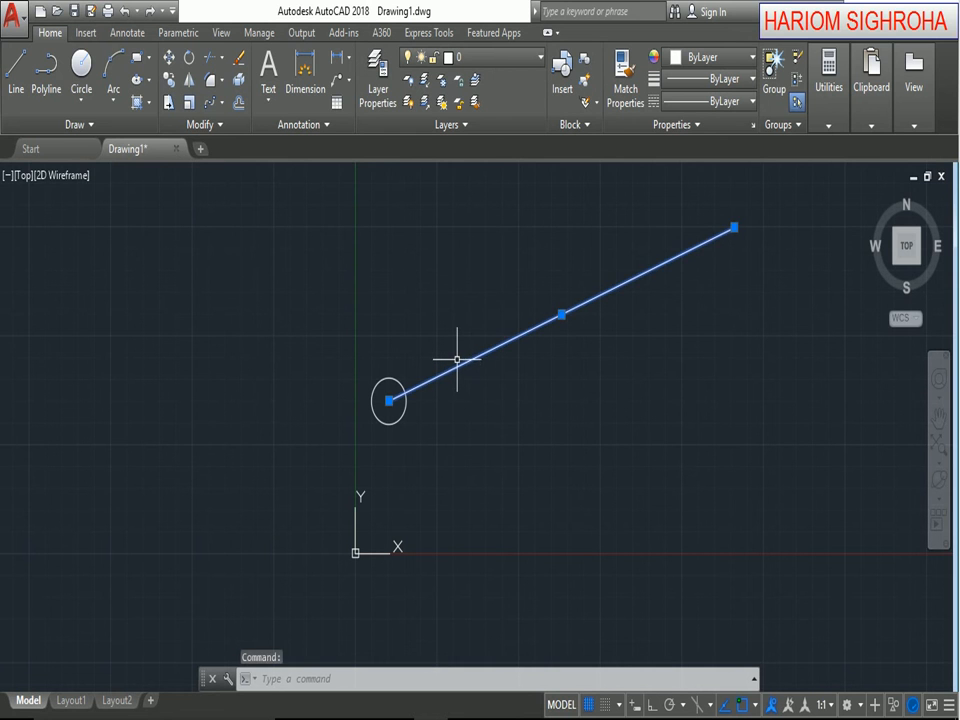
key("Delete")
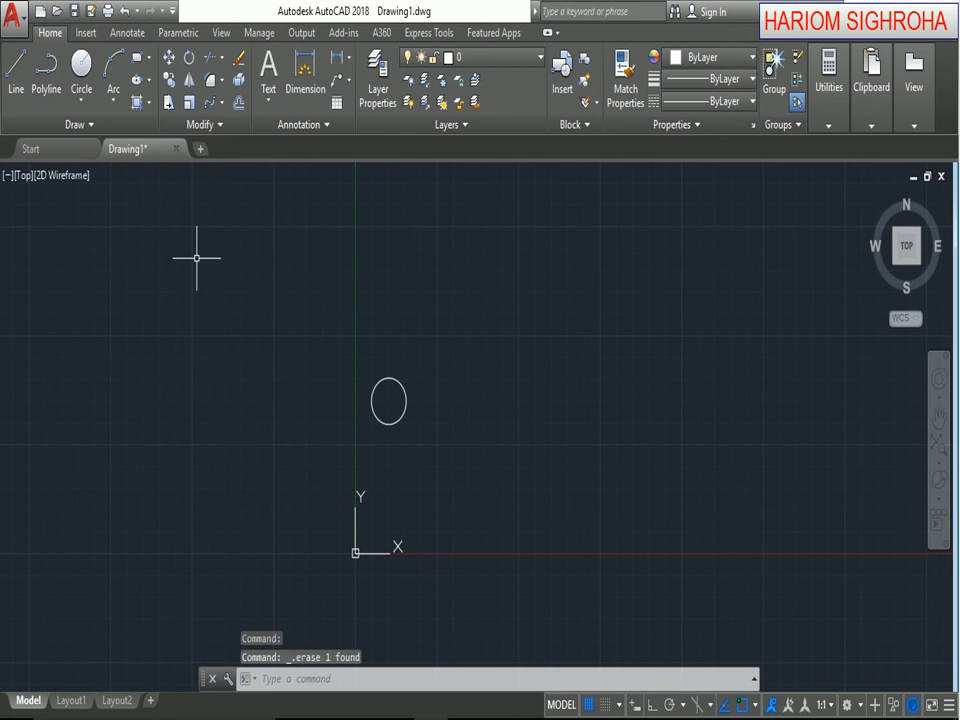
Draw a nearly horizontal line just below the circle, extending past it on both sides.
left_click(16, 68)
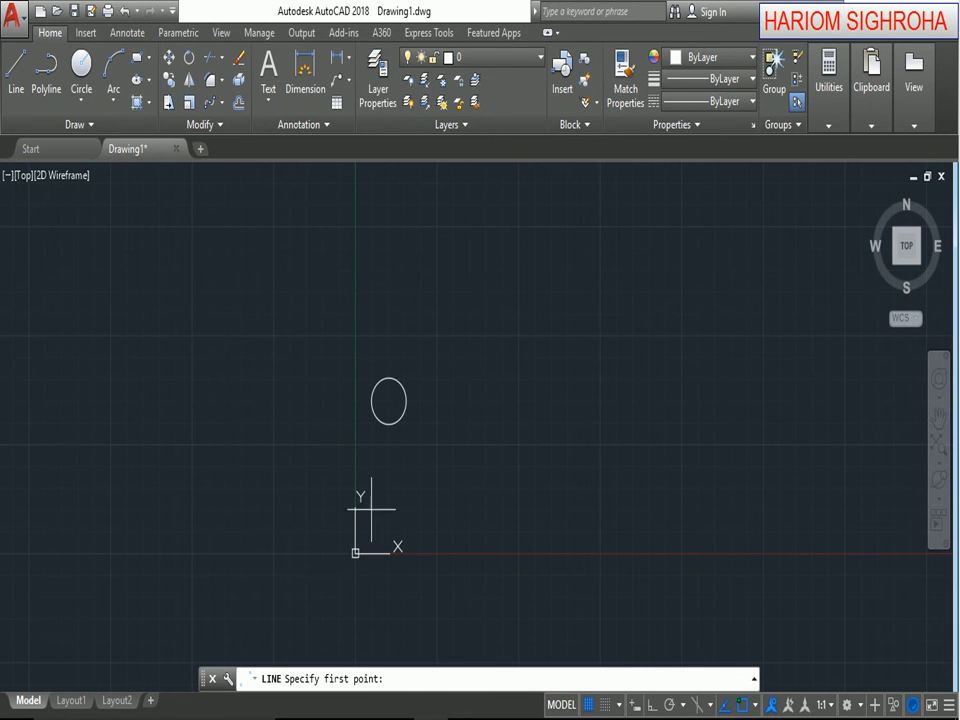
left_click(322, 468)
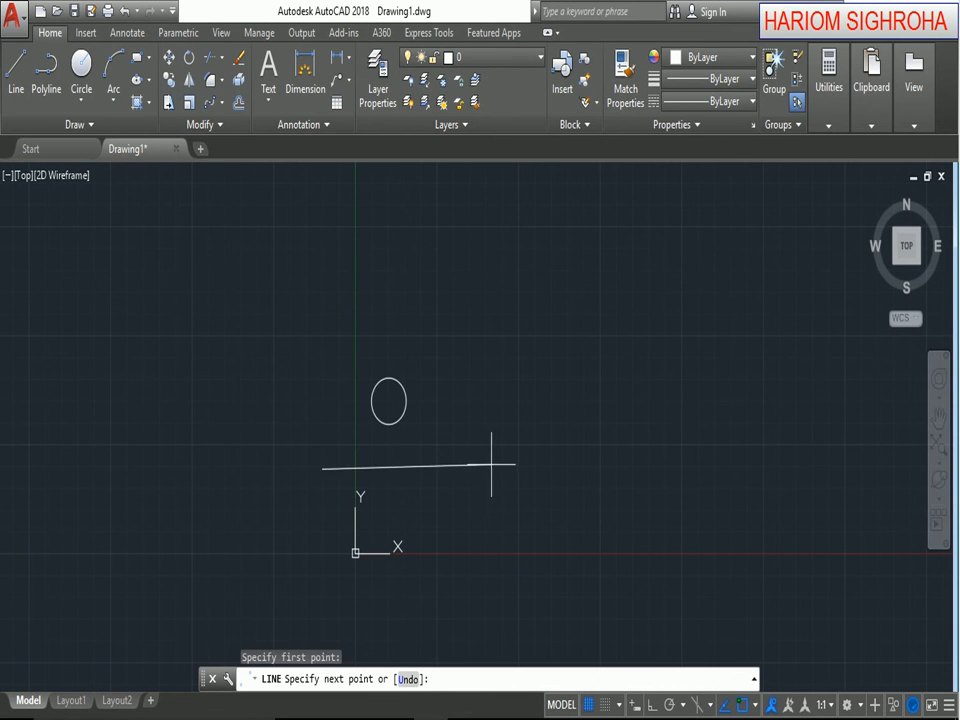
left_click(493, 462)
right_click(495, 466)
left_click(503, 477)
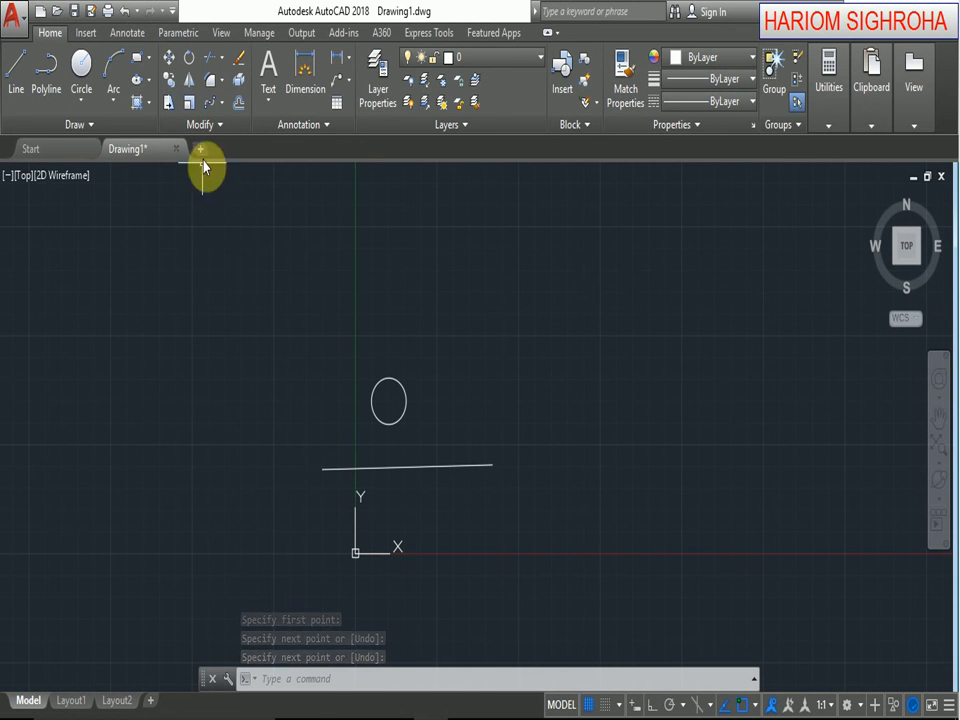
Start a polar array of the circle with its center point at 0,0.
left_click(224, 106)
left_click(241, 208)
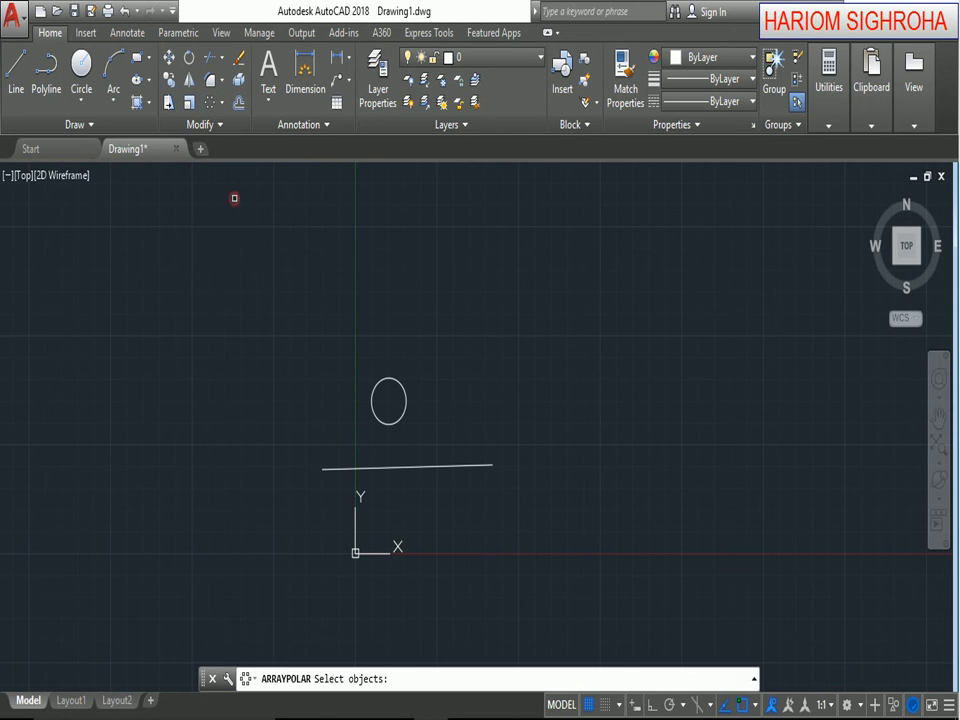
left_click(404, 406)
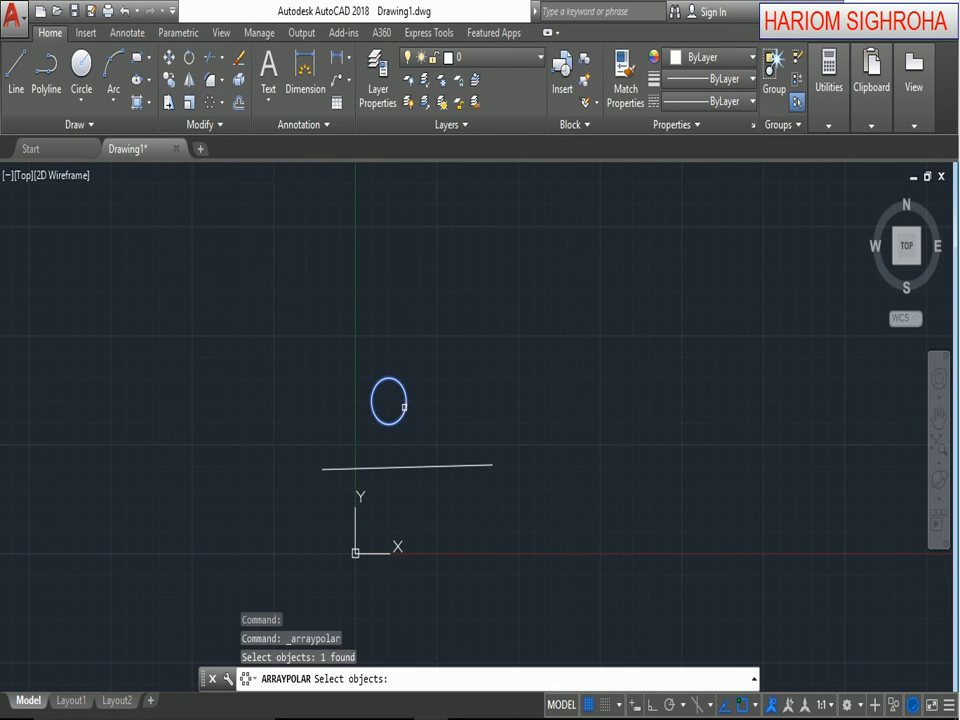
key("Return")
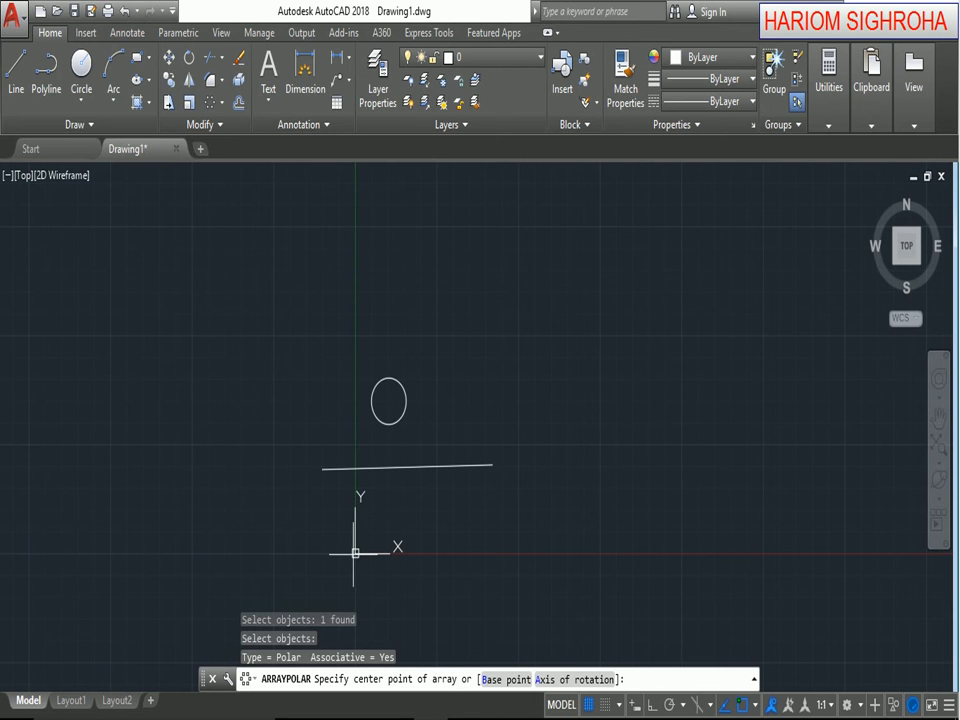
left_click(755, 705)
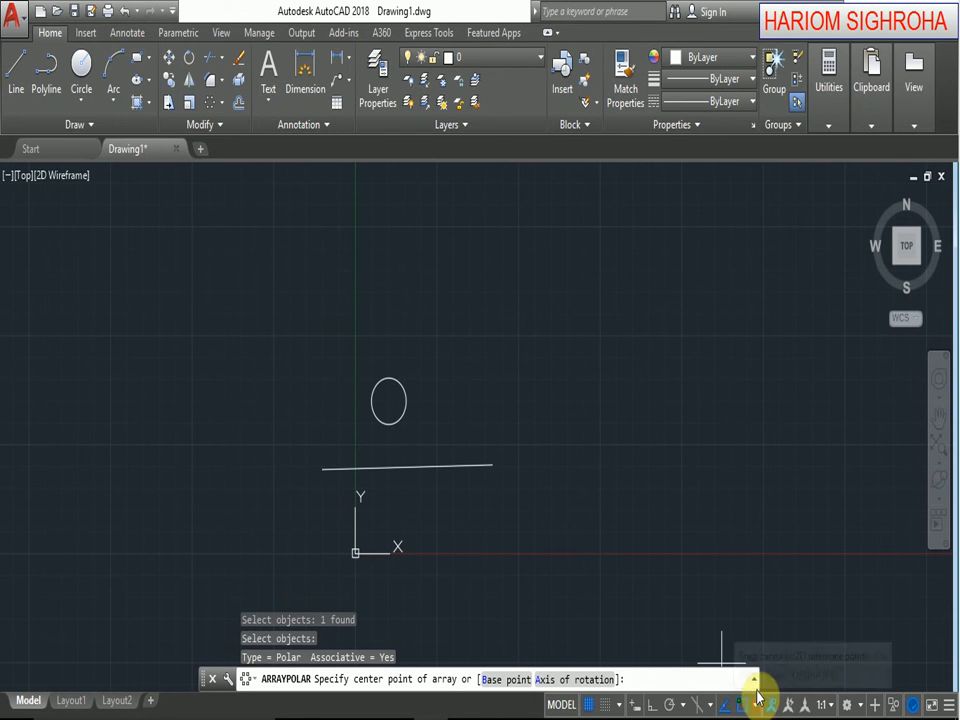
left_click(558, 481)
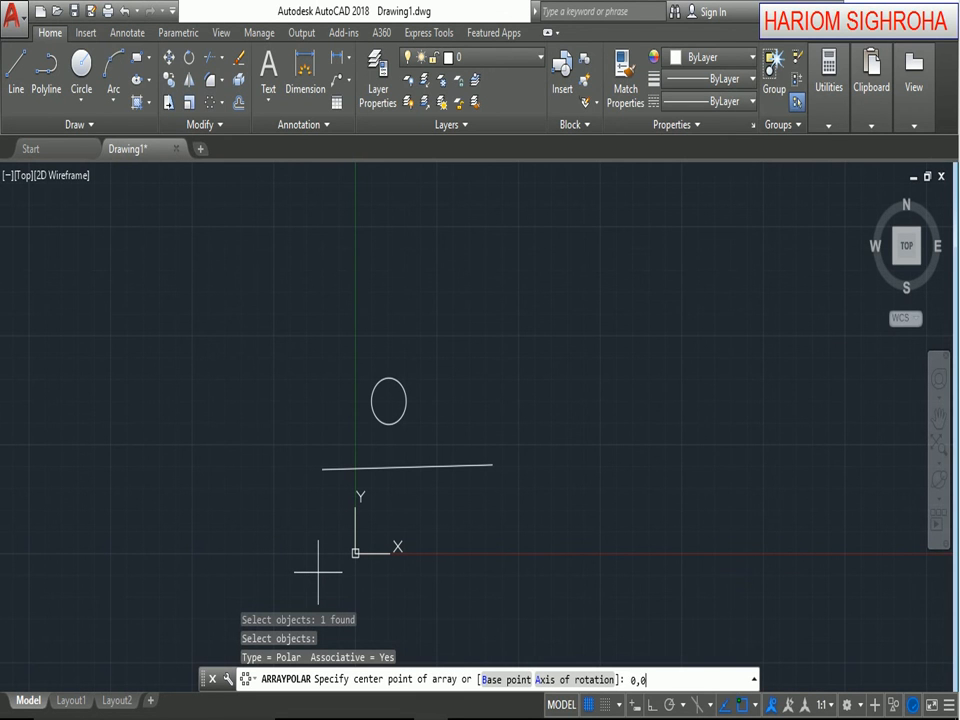
type("0,0")
key("Return")
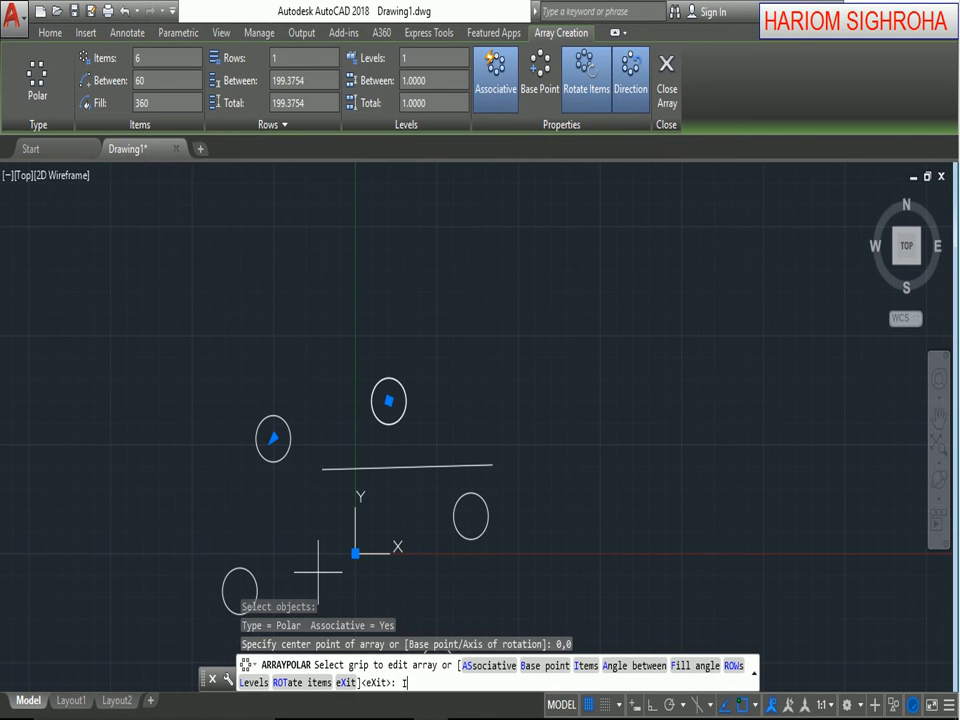
Set the number of items in the polar array to 8 and finish the array.
key("Return")
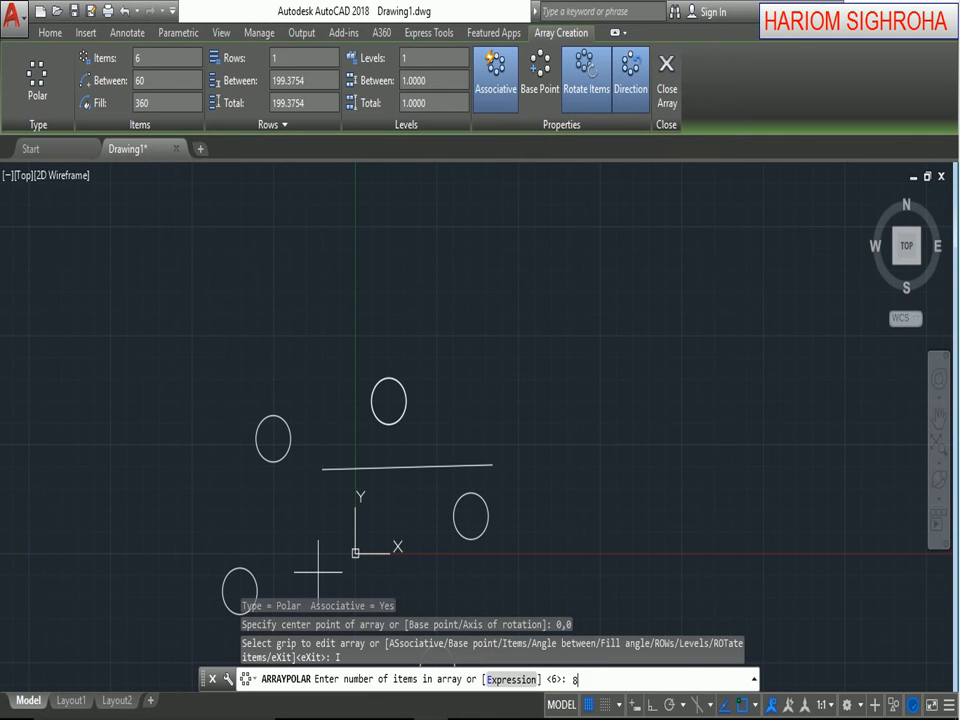
key("Return")
key("Return")
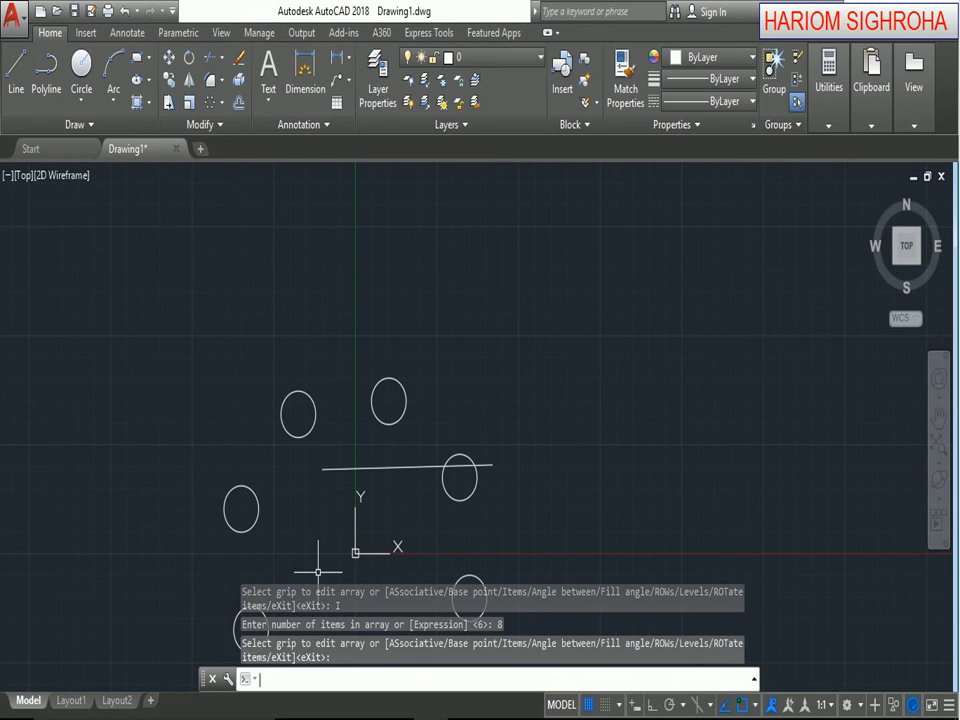
Look over the full ring of circles around the origin and undo the polar array.
scroll(378, 448, "down", 2)
middle_click_drag(380, 449, 406, 336)
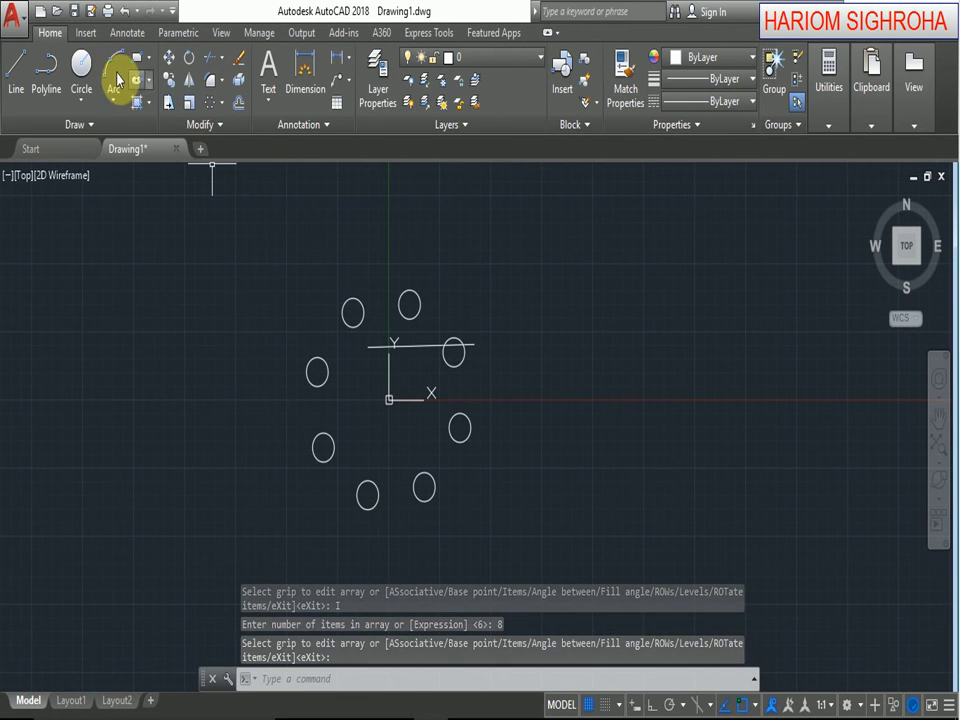
left_click(122, 11)
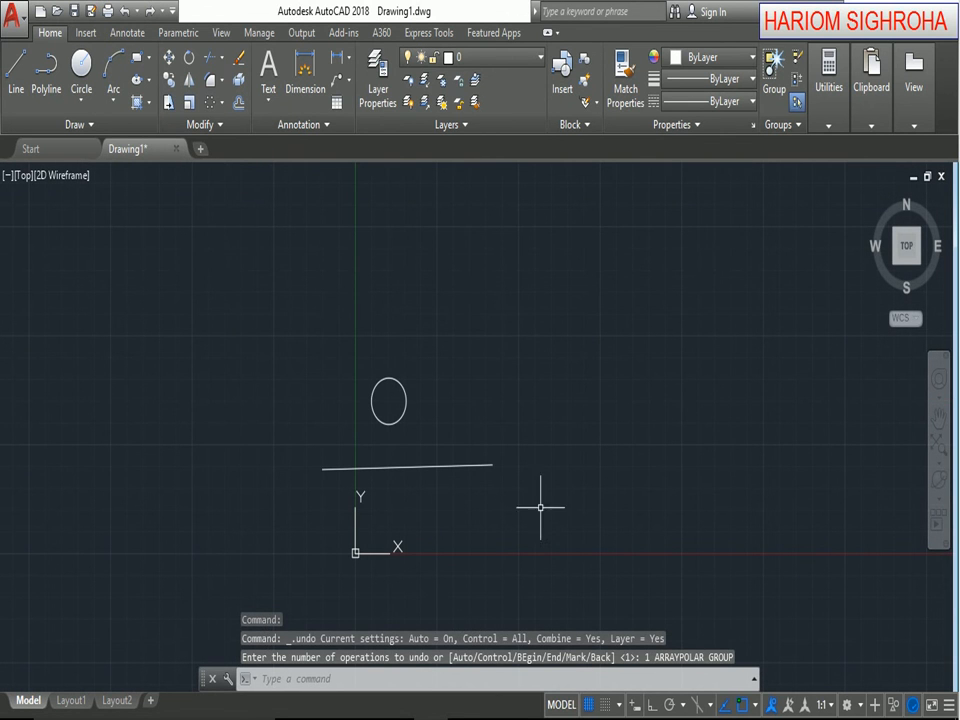
Start a polar array of the circle, using the two endpoints of the line below it as the axis of rotation.
left_click(215, 106)
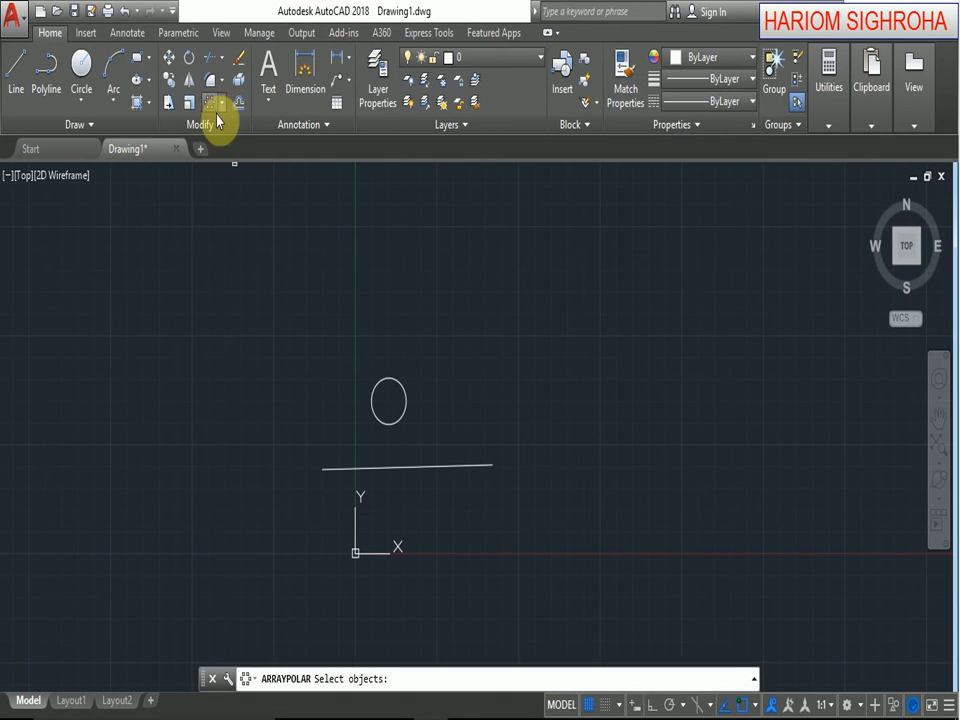
left_click(393, 422)
key("Return")
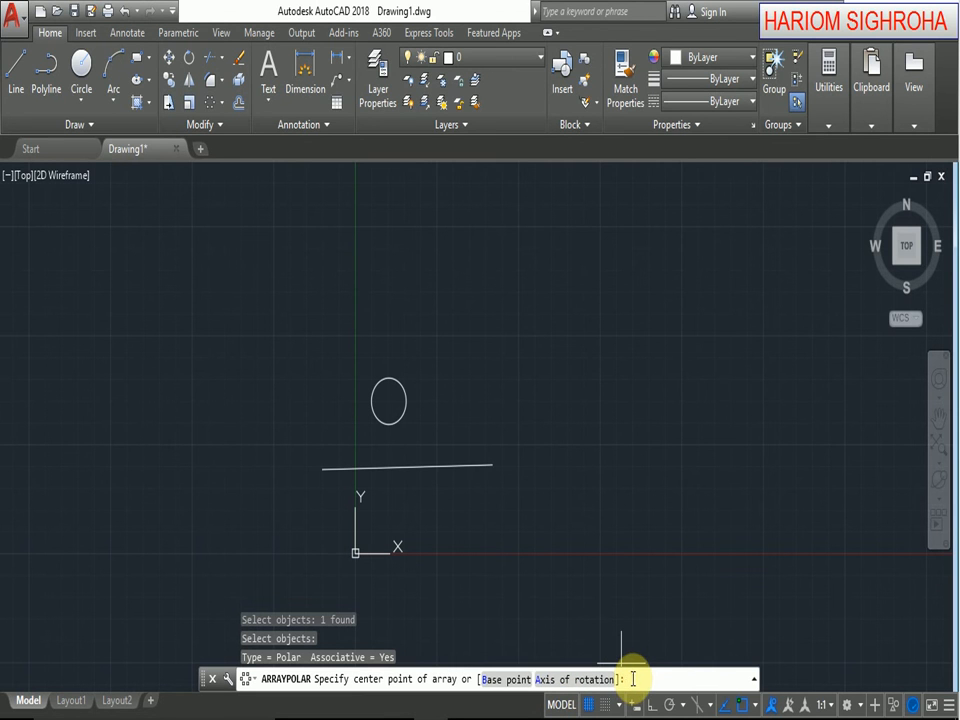
key("Return")
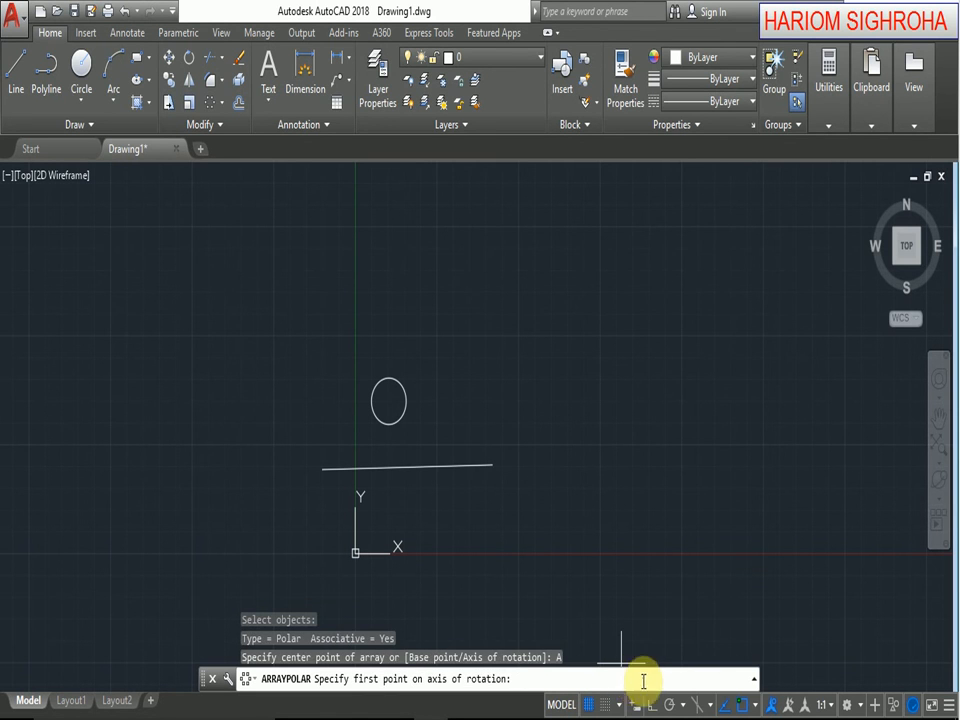
left_click(322, 468)
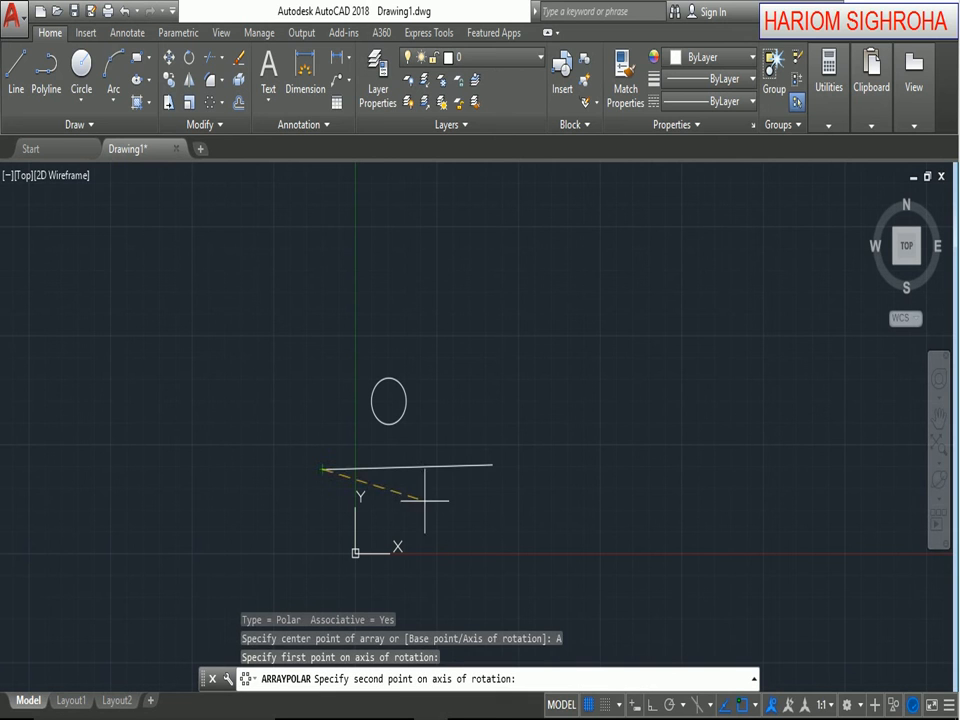
left_click(492, 465)
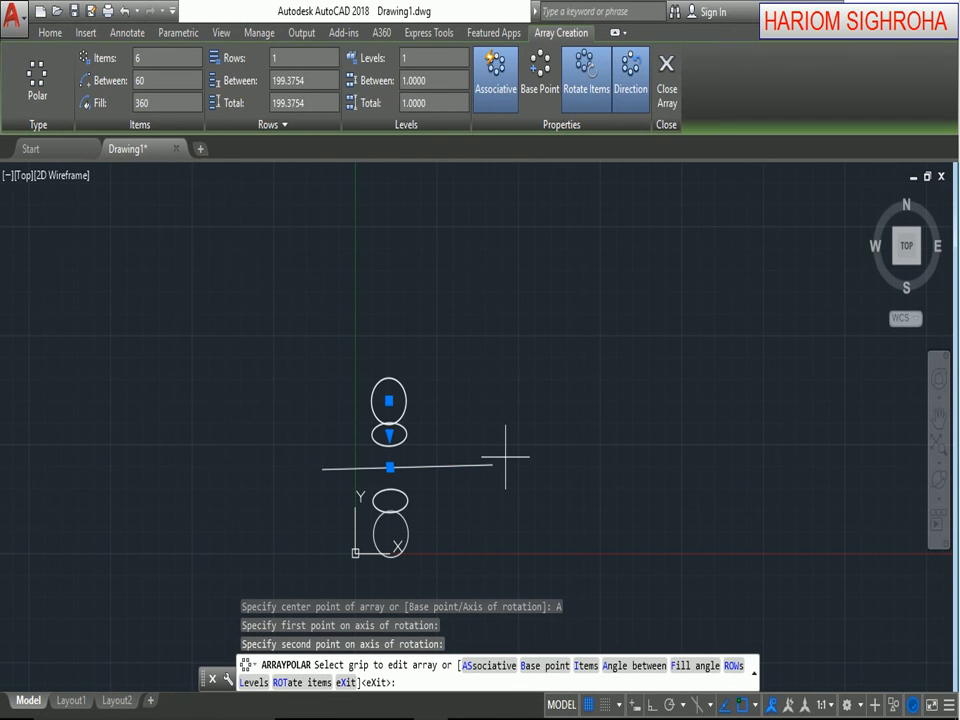
Set the number of items around the rotation axis to 10 and finish the array.
key("Return")
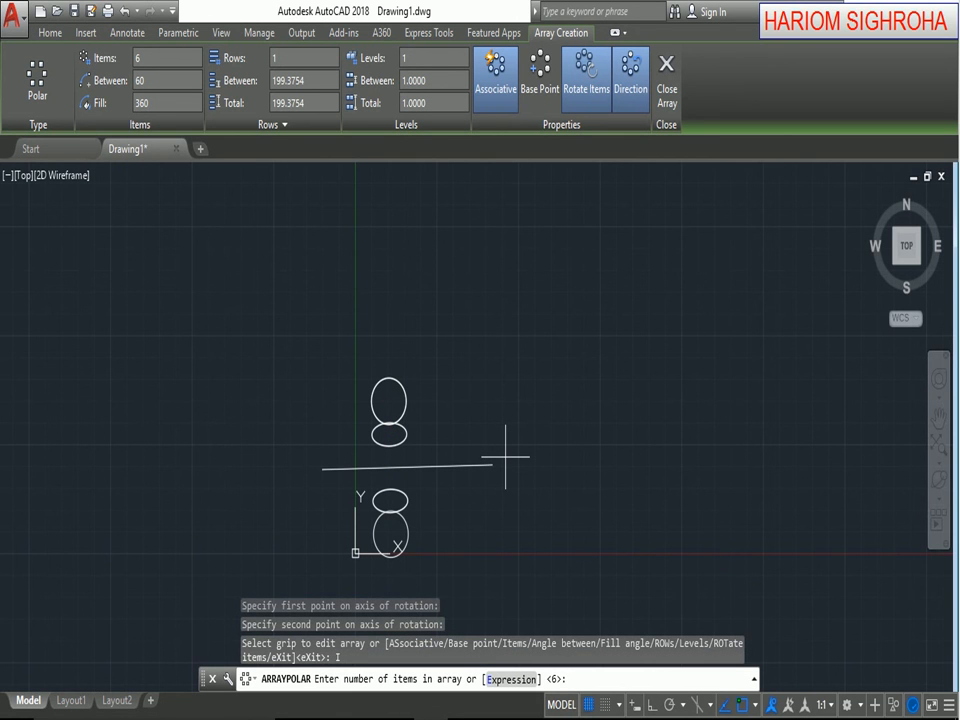
type("10")
key("Return")
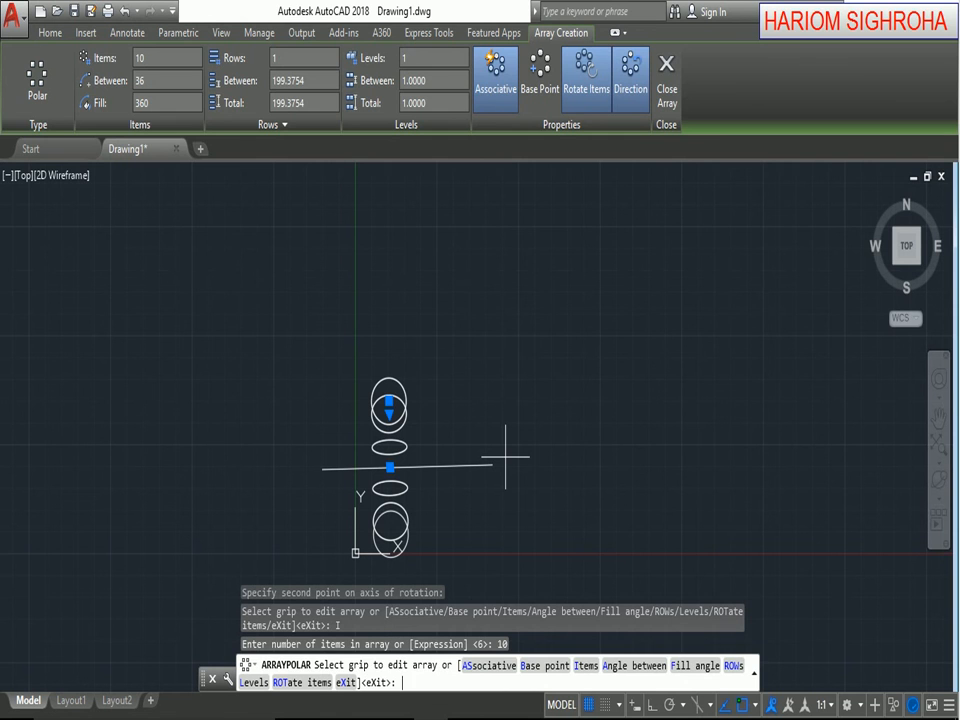
key("Return")
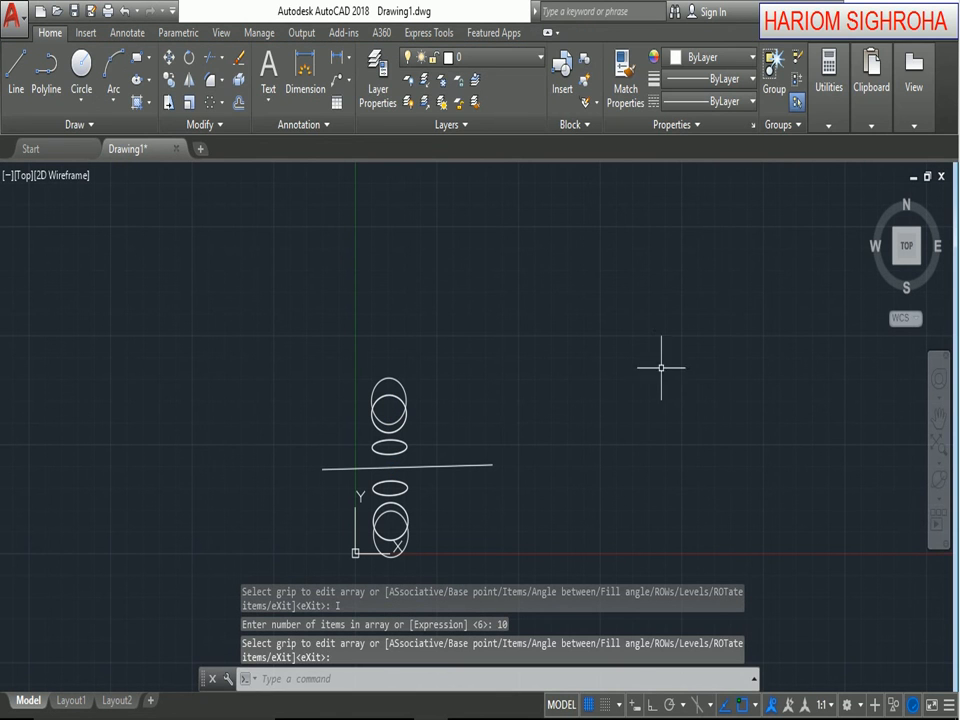
Inspect the circles arrayed around the line from the side with Free Orbit, and restore the top view.
left_click(938, 497)
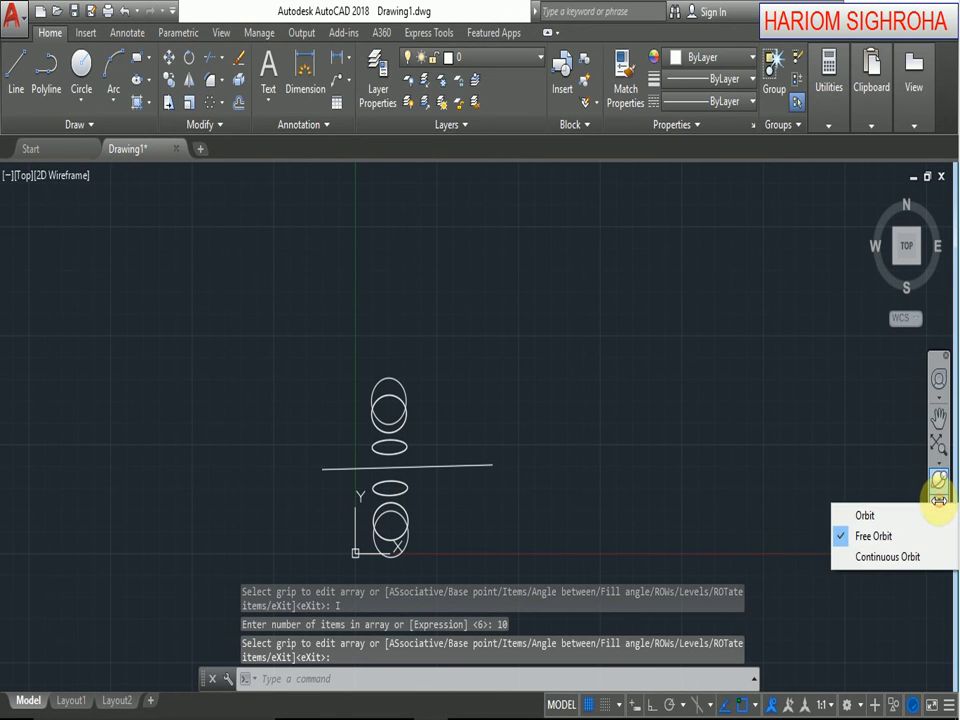
left_click(862, 536)
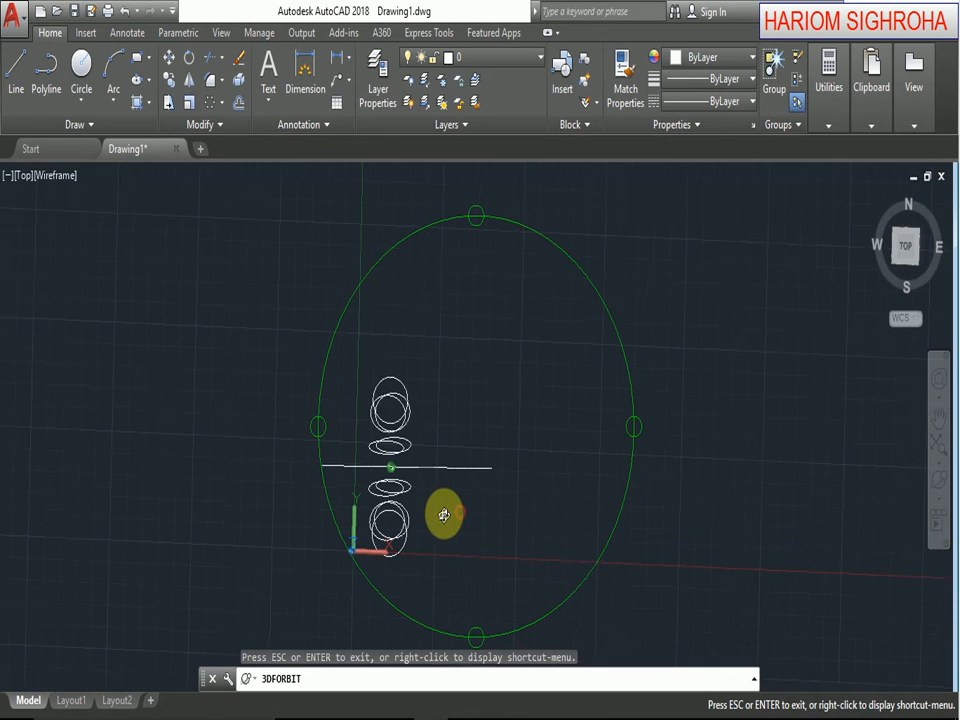
left_click_drag(444, 514, 384, 400)
right_click(370, 298)
left_click(375, 310)
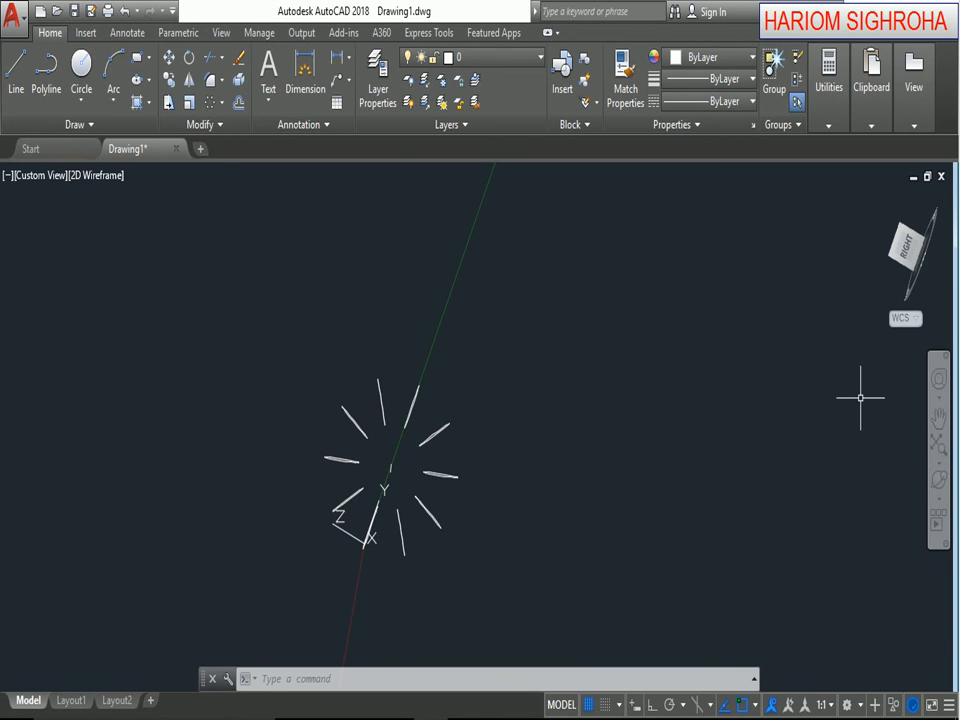
left_click(222, 106)
key("ctrl+z")
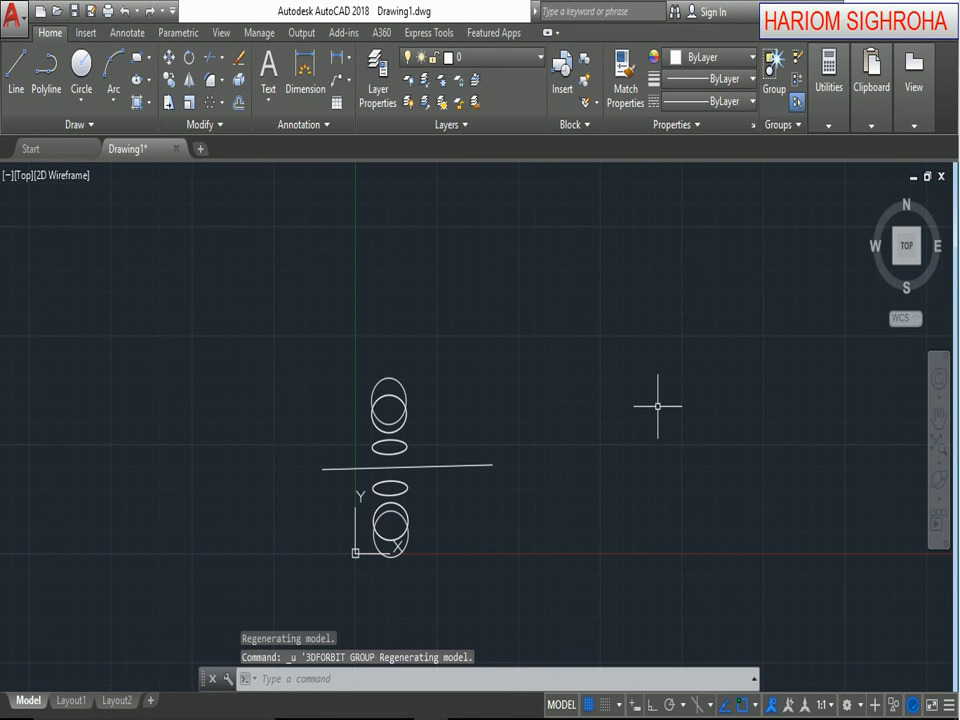
Undo the array around the line and start a polar array of the circle about its own center point.
key("ctrl+z")
left_click(210, 105)
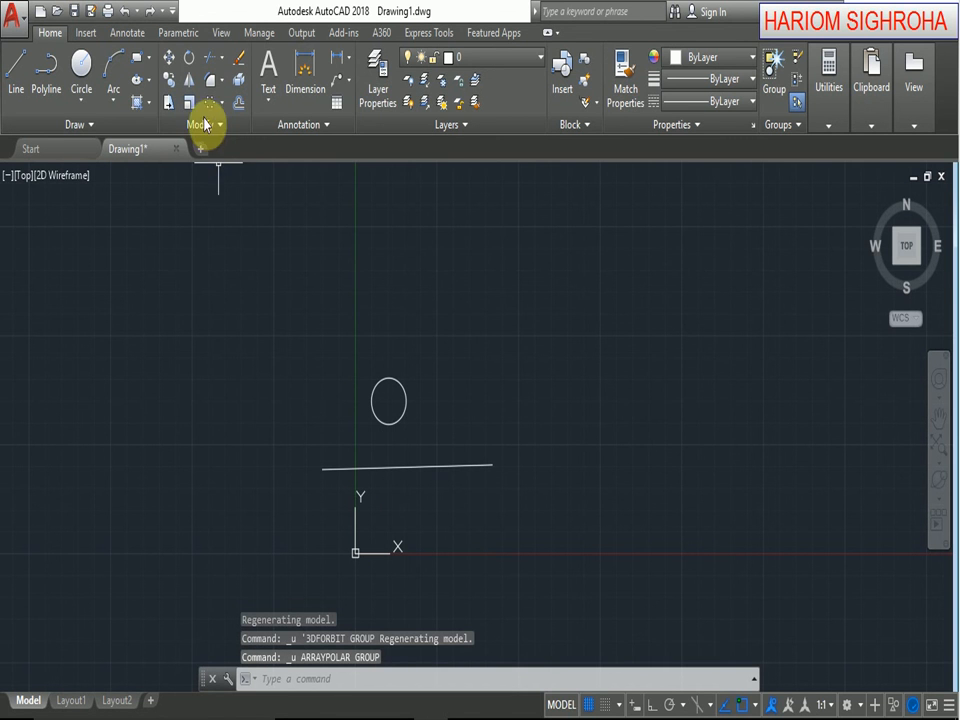
left_click(378, 416)
key("Return")
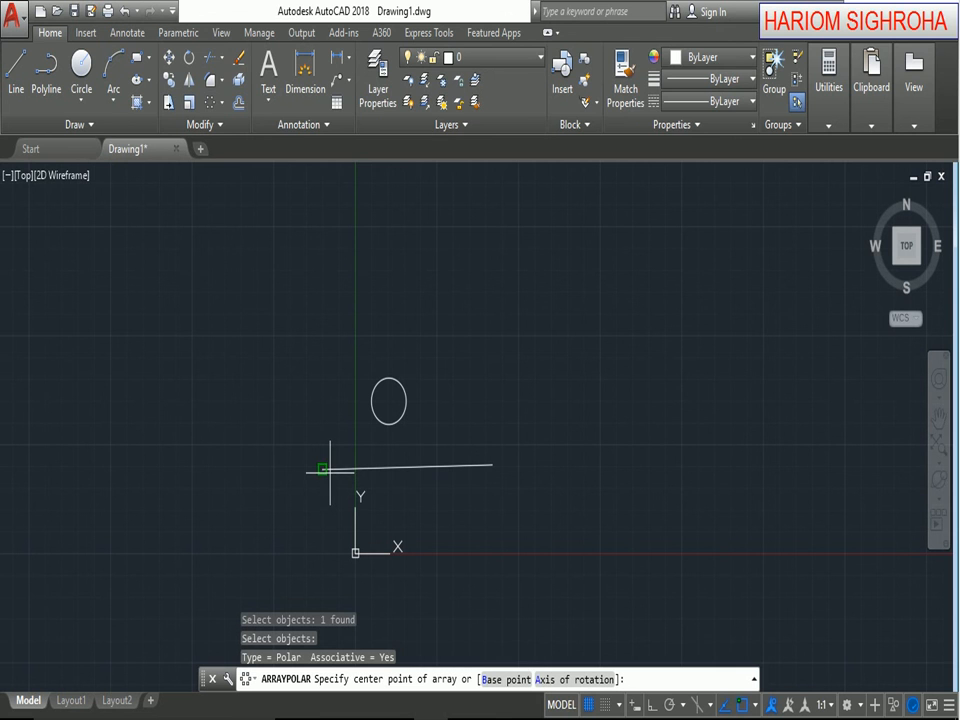
left_click(389, 400)
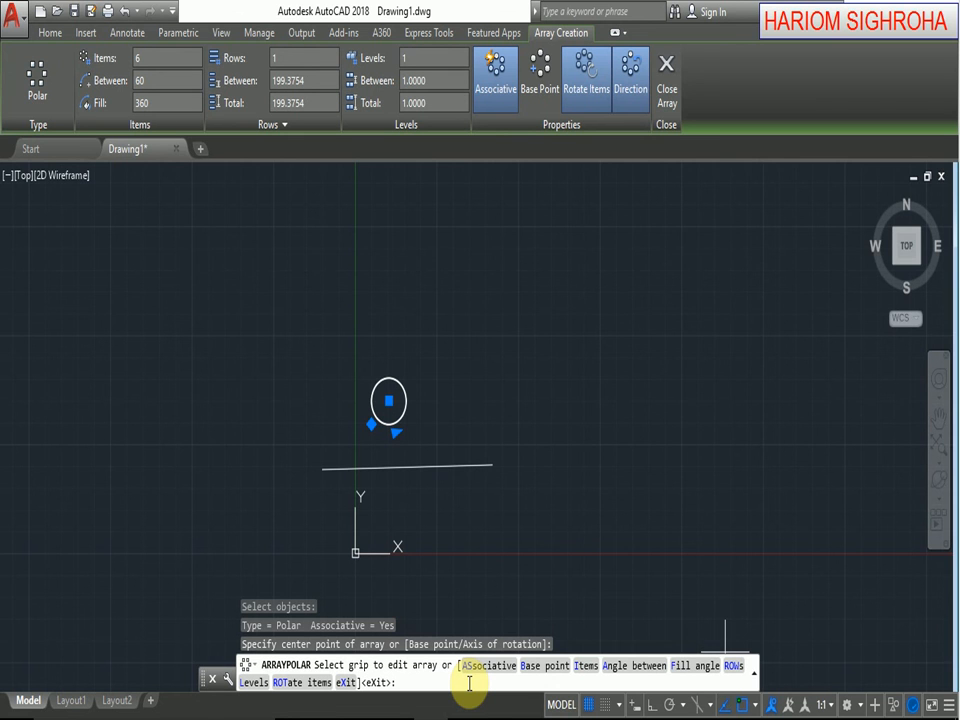
Give the polar array 5 rows spaced 100 apart, keep the default elevation increment, and finish the array.
type("ROW")
key("Return")
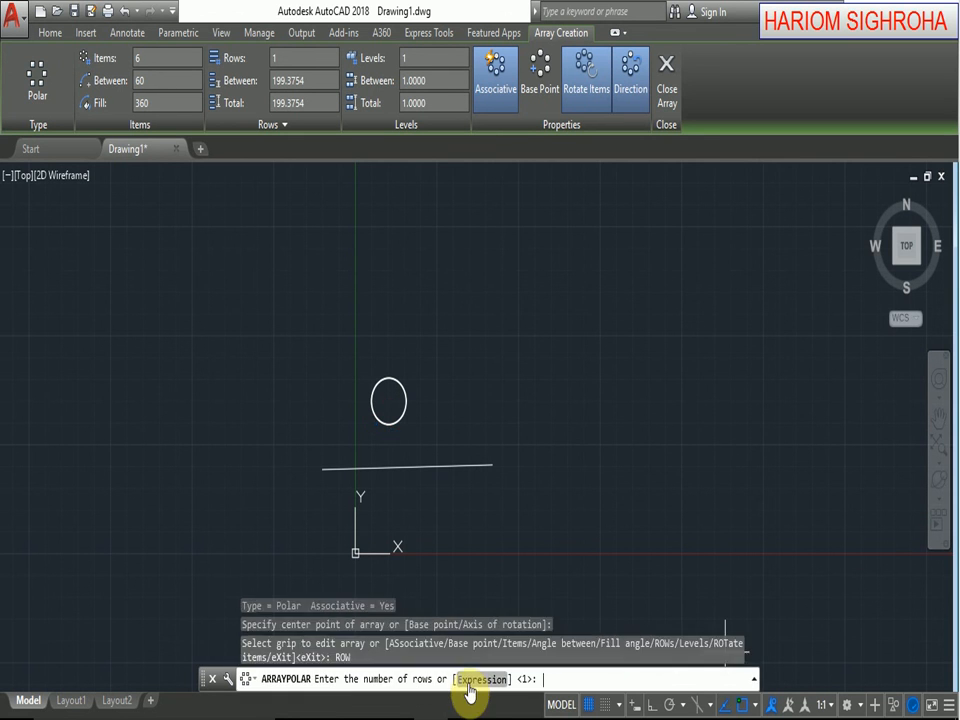
type("5")
key("Return")
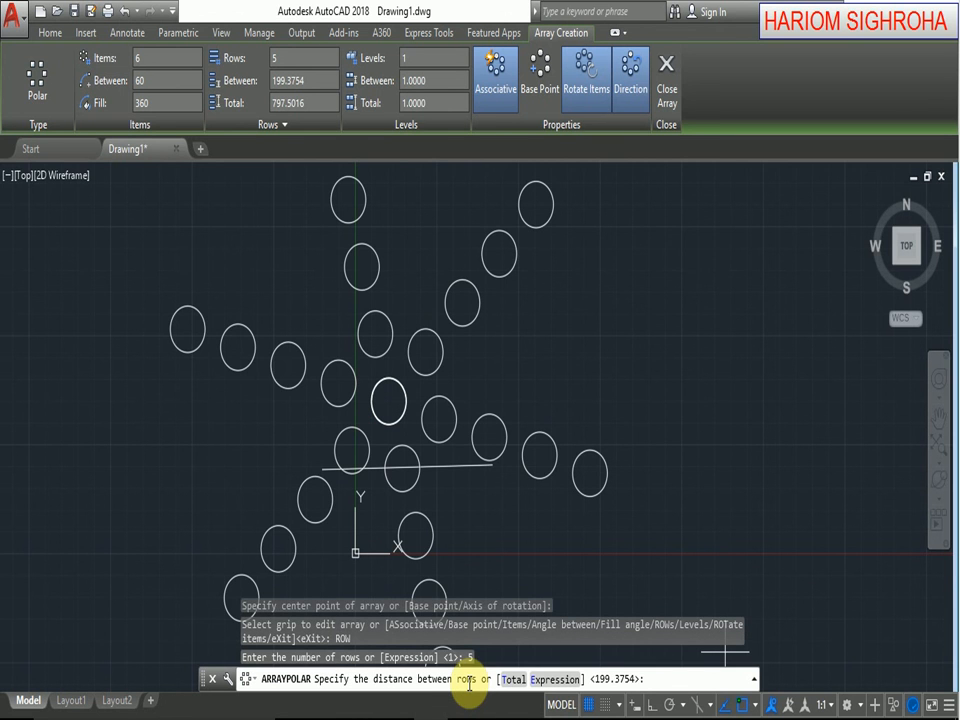
type("100")
key("Return")
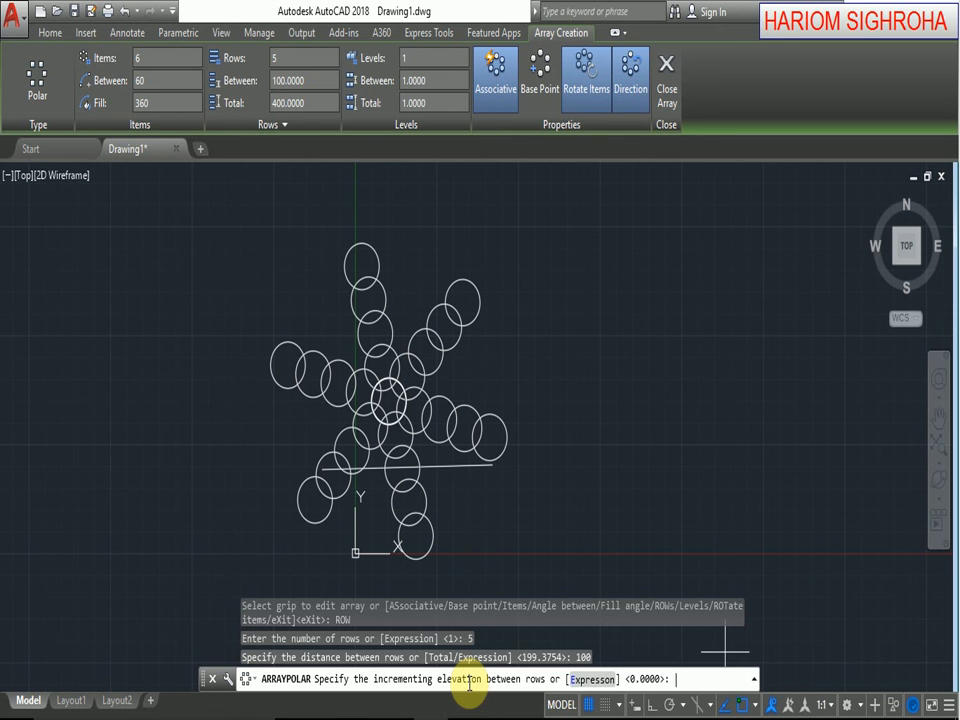
key("Return")
key("Return")
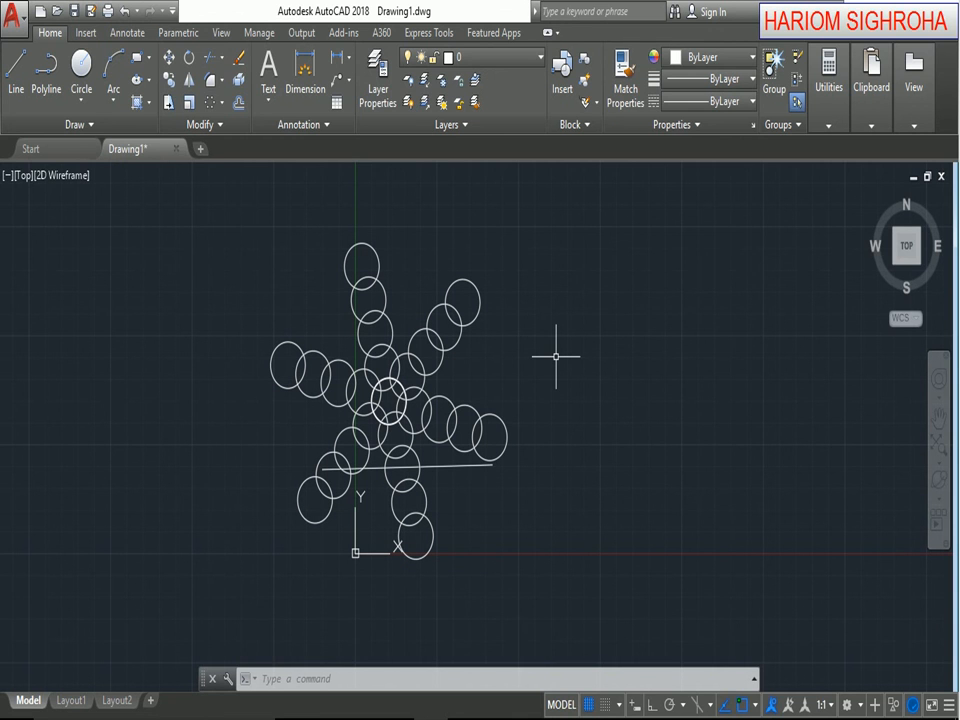
Undo the polar array and the earlier drawing operations back through the line and the circle, leaving the drawing empty.
key("ctrl+z")
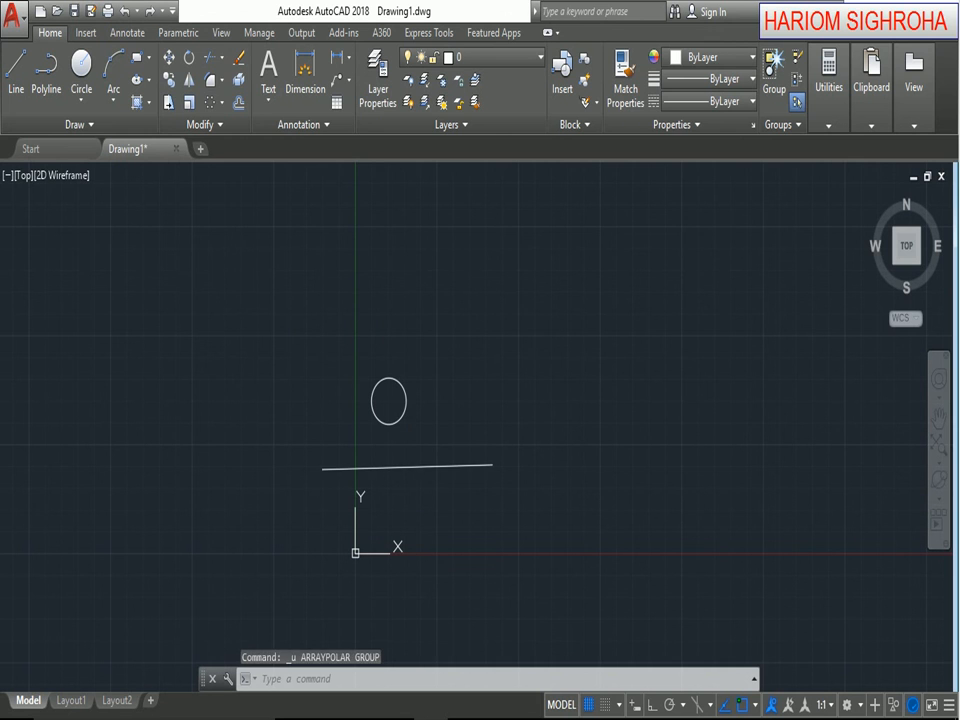
key("ctrl+z")
key("ctrl+z")
key("ctrl+z")
key("ctrl+z")
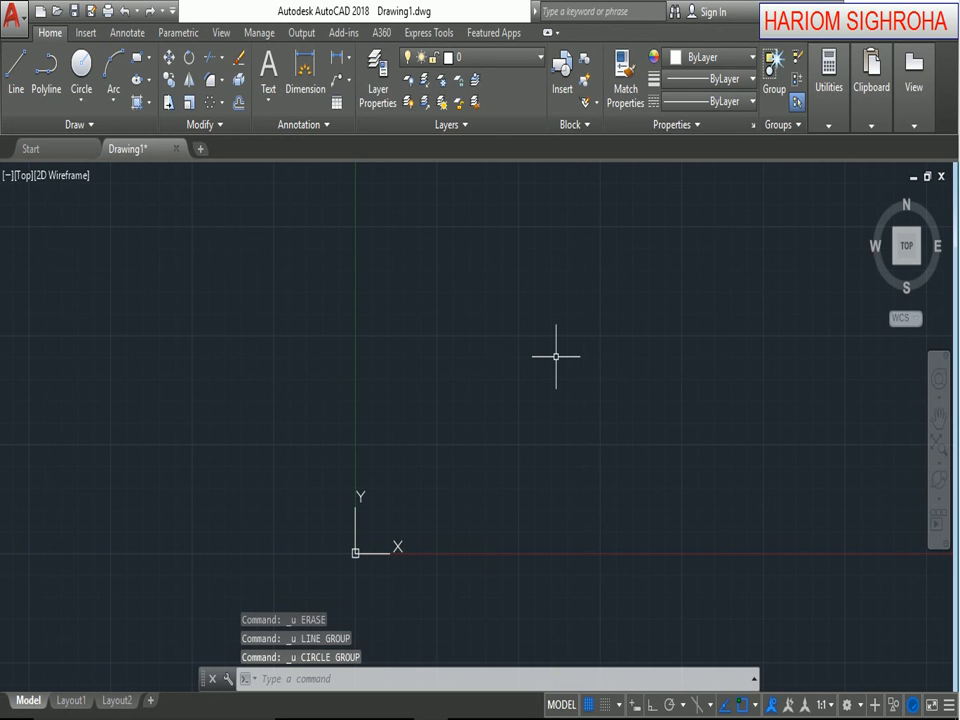